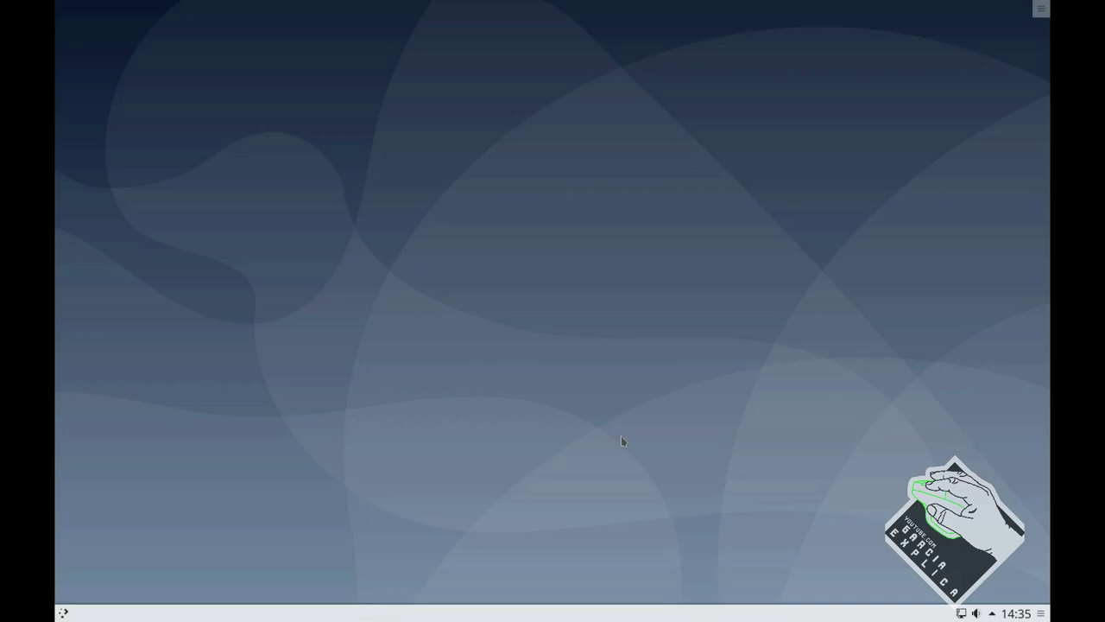
# Open the Dolphin file manager, restore its maximized window to a smaller size and minimize it.
pyautogui.moveTo(313, 180); pyautogui.dragTo(703, 391)
pyautogui.click(64, 613)
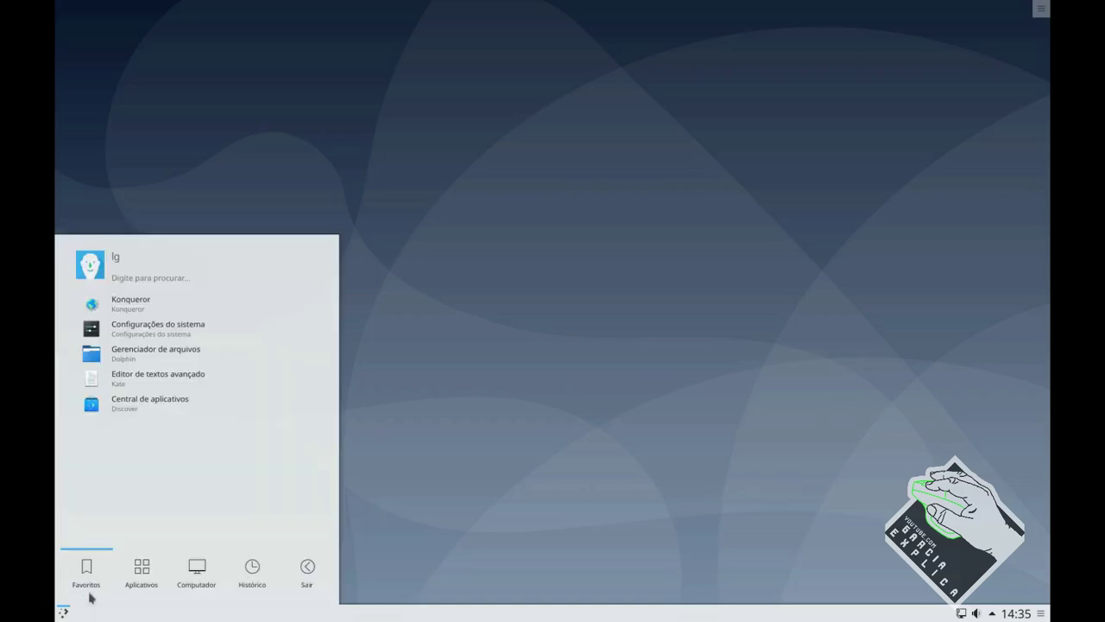
pyautogui.click(151, 354)
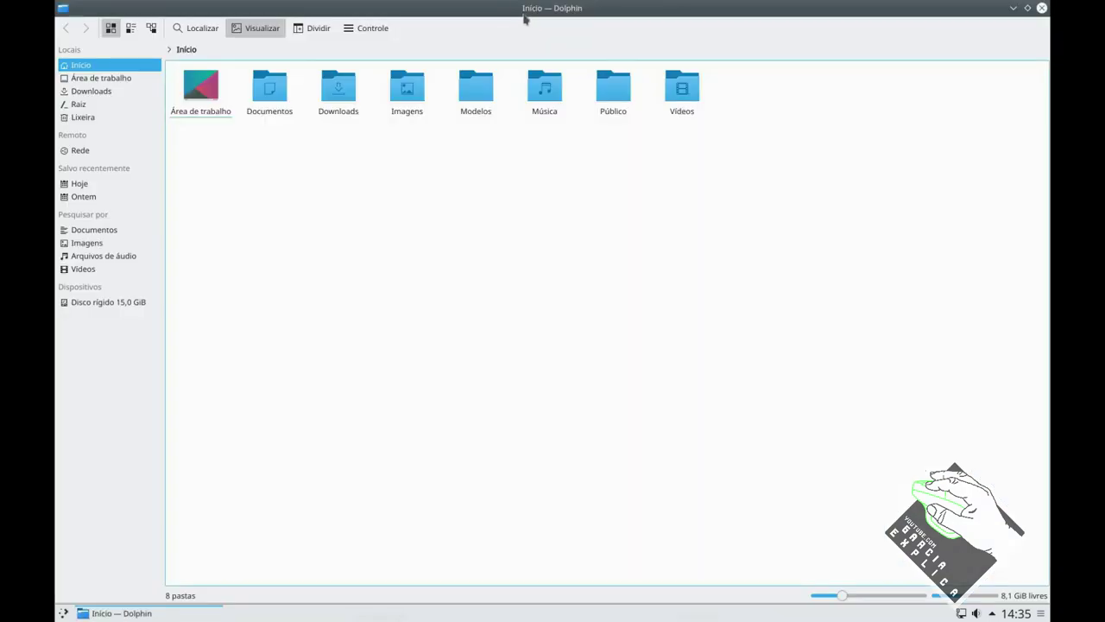
pyautogui.doubleClick(524, 15)
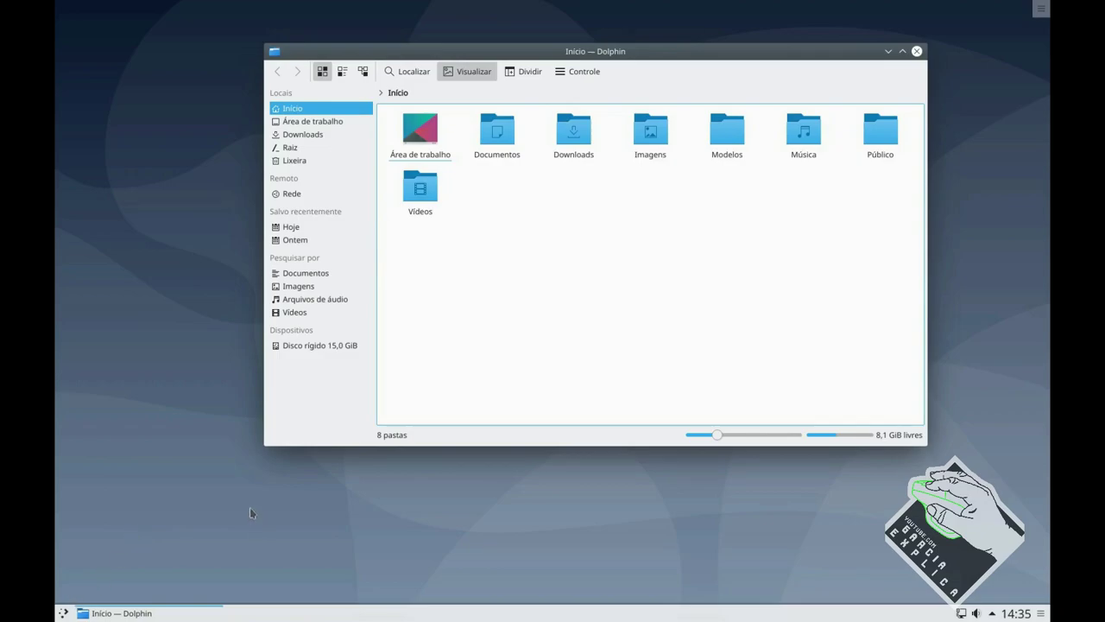
pyautogui.click(888, 51)
# Open the desktop's widget list and launch the installer for downloading new Plasma widgets.
pyautogui.rightClick(537, 307)
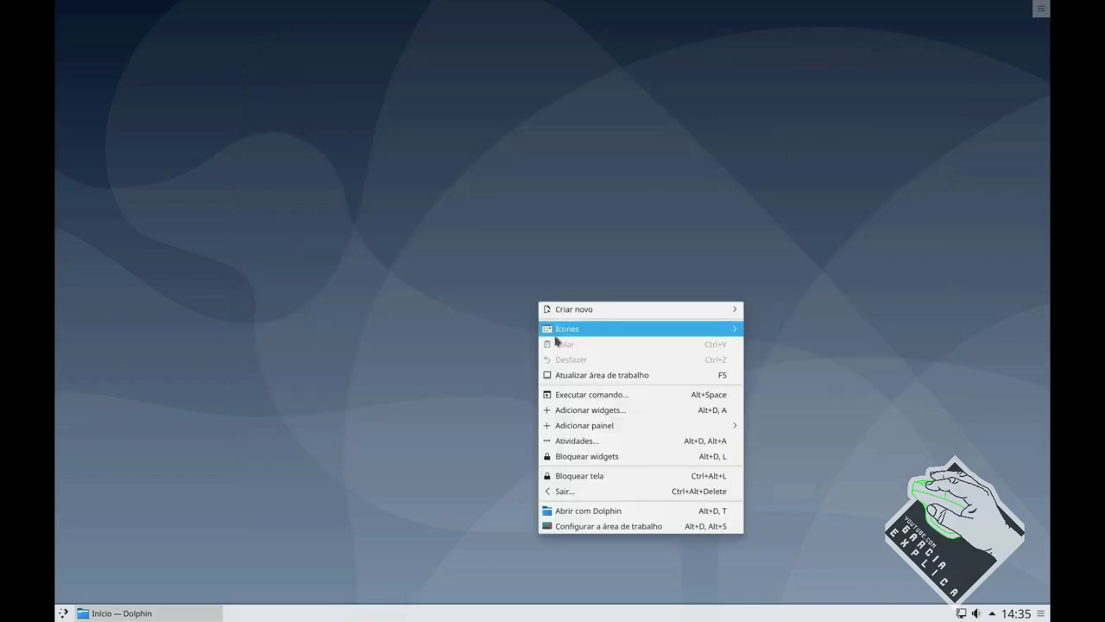
pyautogui.click(565, 409)
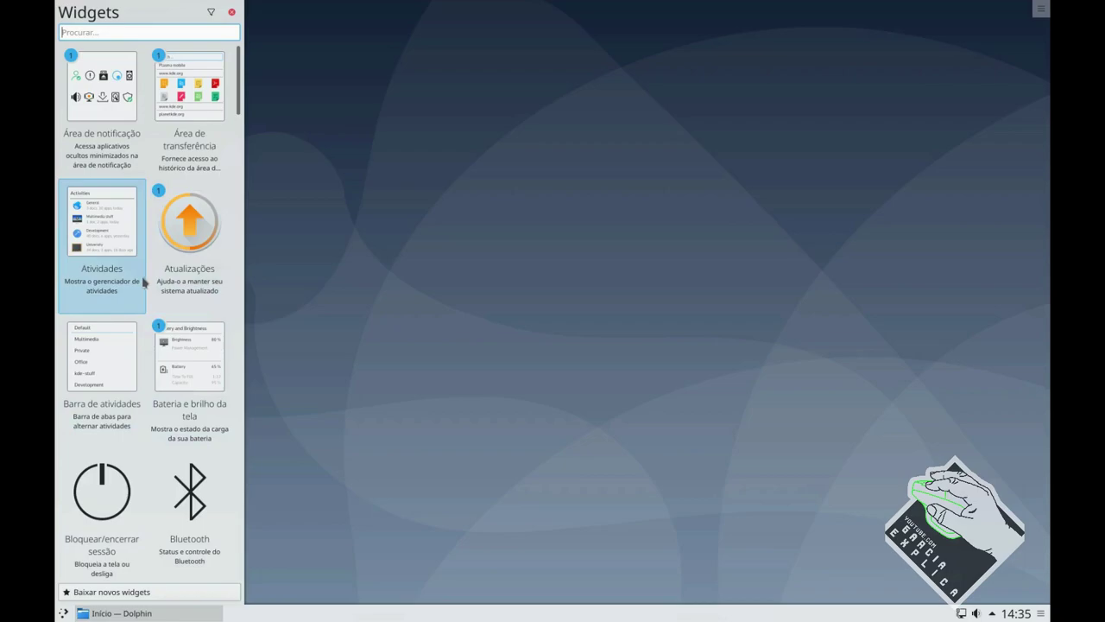
pyautogui.scroll(-4, 153, 326)
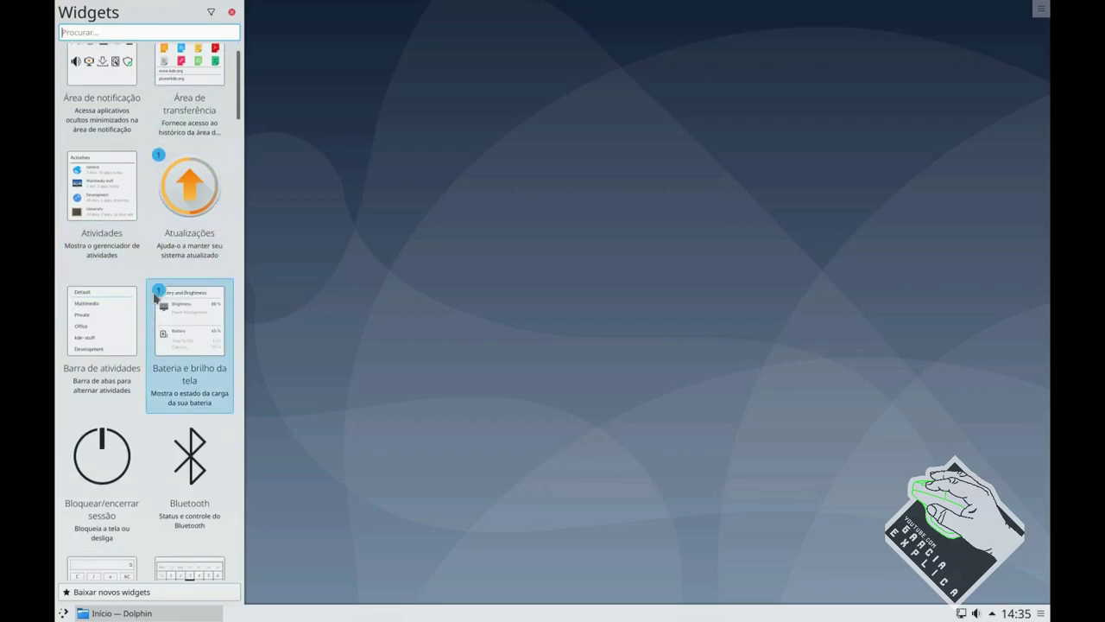
pyautogui.click(130, 591)
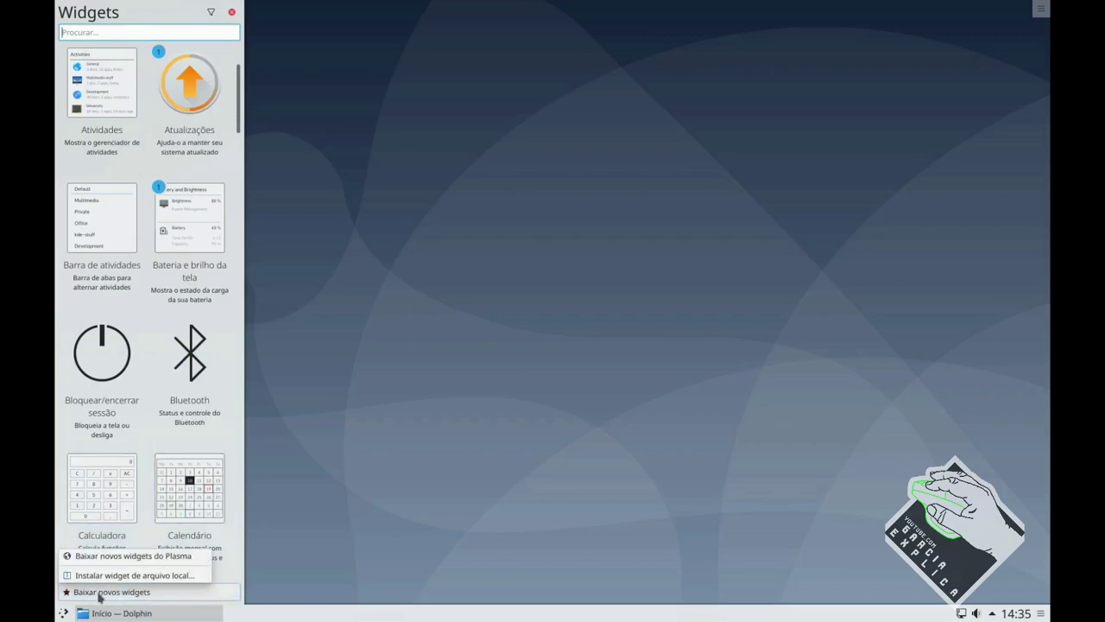
pyautogui.click(135, 560)
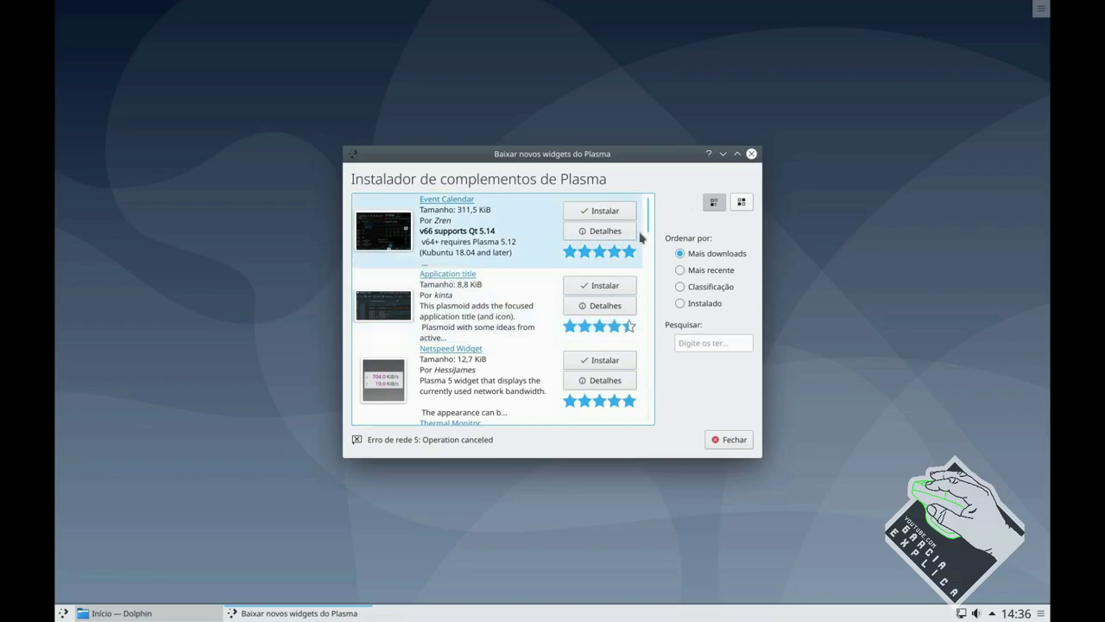
# Install the Simple System Monitor widget from the online Plasma add-ons.
pyautogui.scroll(-1, 643, 237)
pyautogui.scroll(-2, 525, 294)
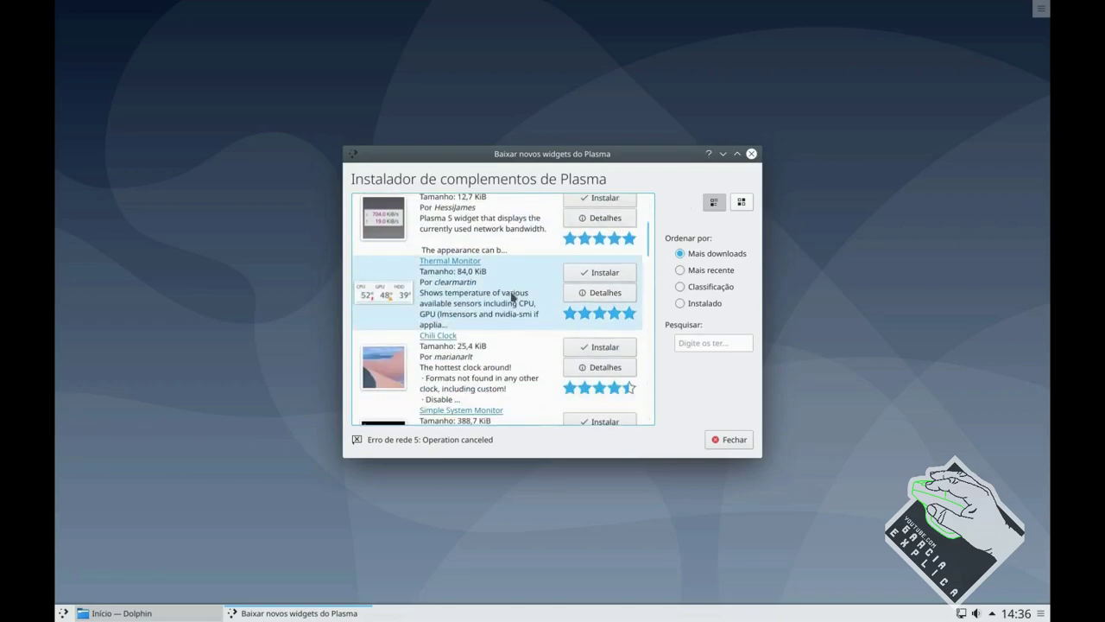
pyautogui.scroll(-2, 513, 294)
pyautogui.click(589, 317)
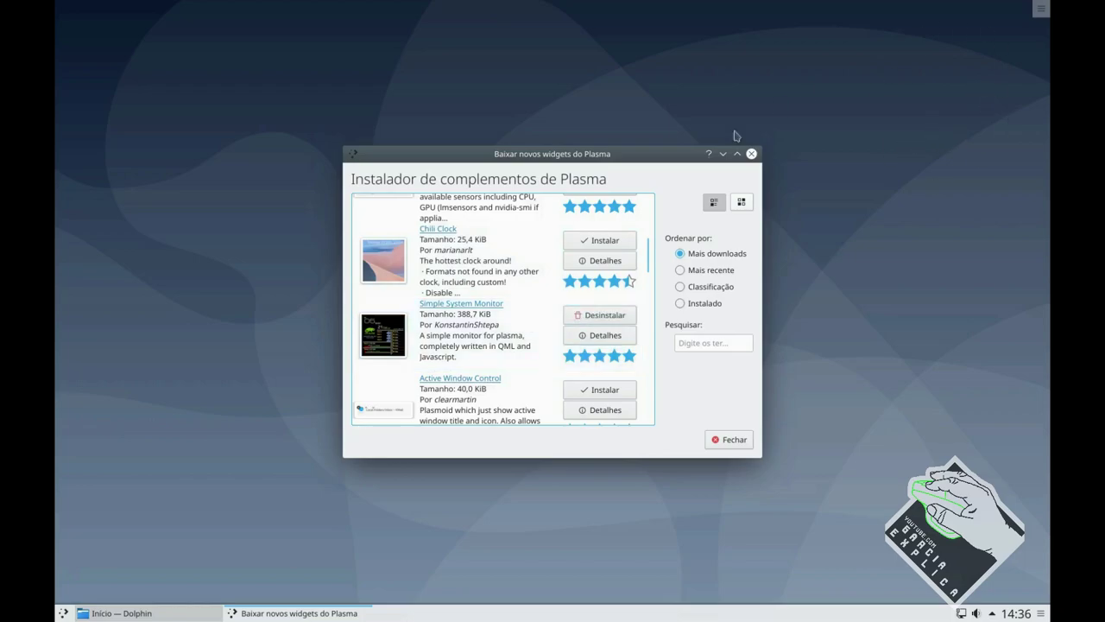
# Browse the downloadable Plasma widgets and install the Simple Weather widget.
pyautogui.scroll(-6, 508, 325)
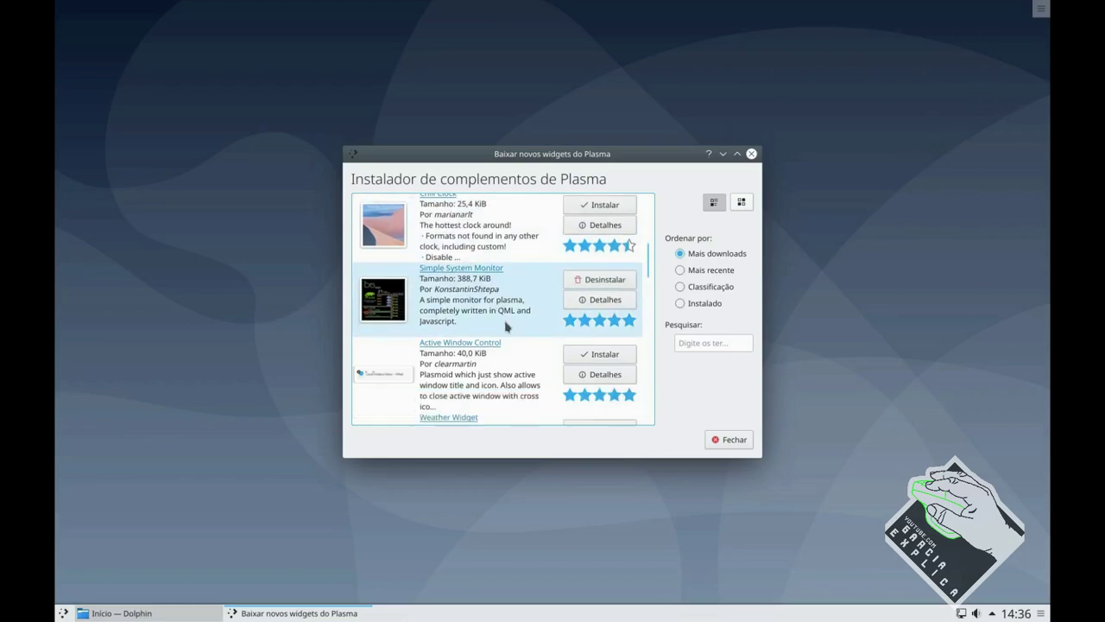
pyautogui.scroll(-6, 507, 325)
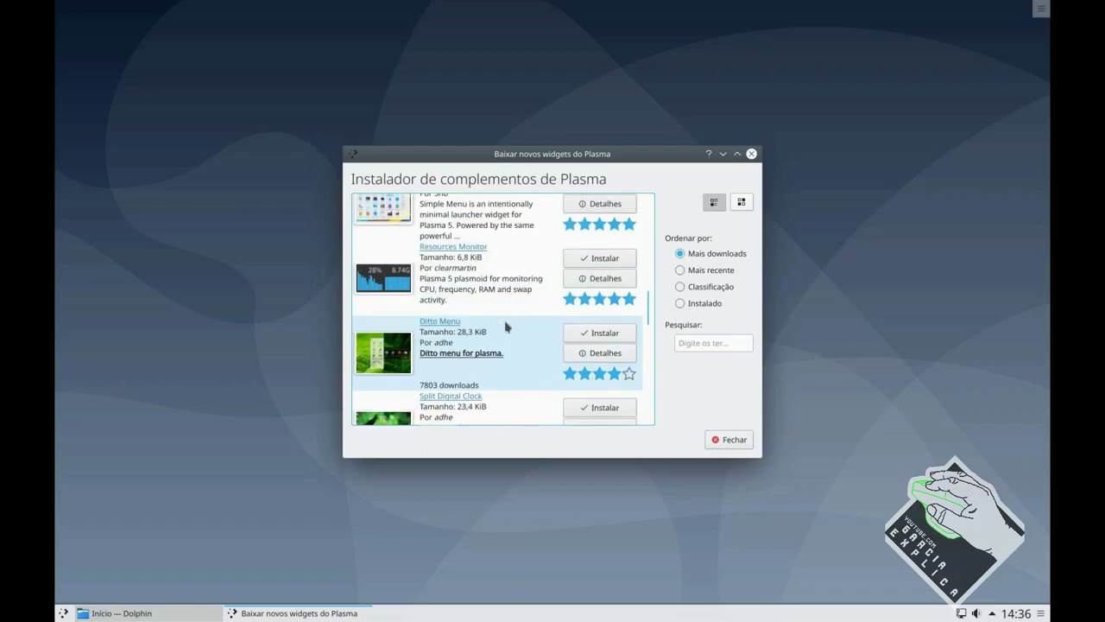
pyautogui.scroll(-6, 508, 326)
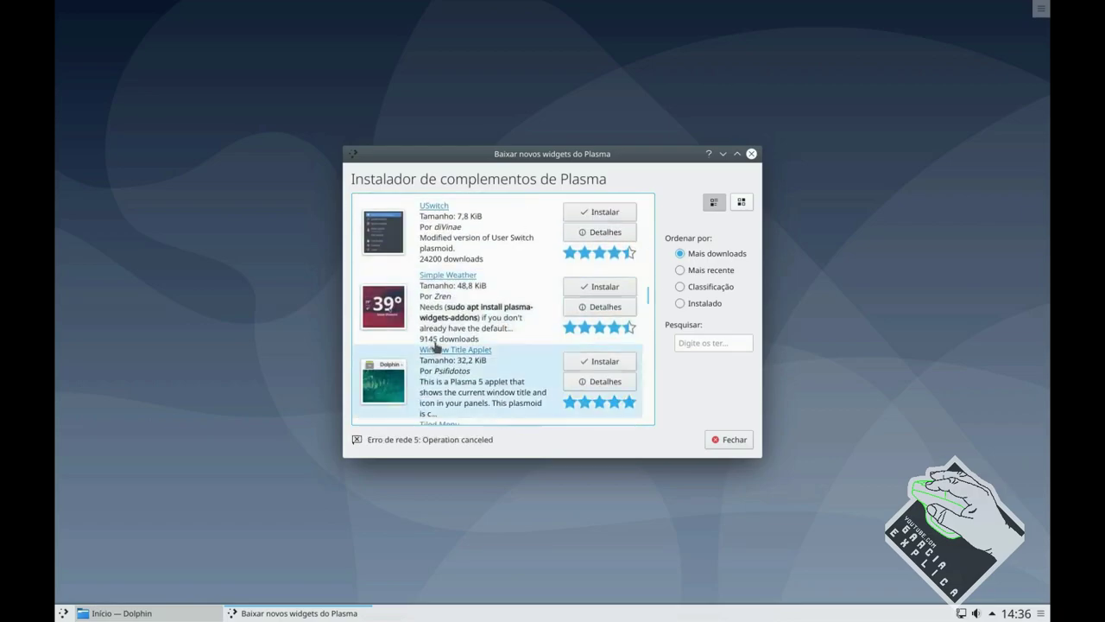
pyautogui.scroll(-3, 457, 313)
pyautogui.scroll(-3, 457, 313)
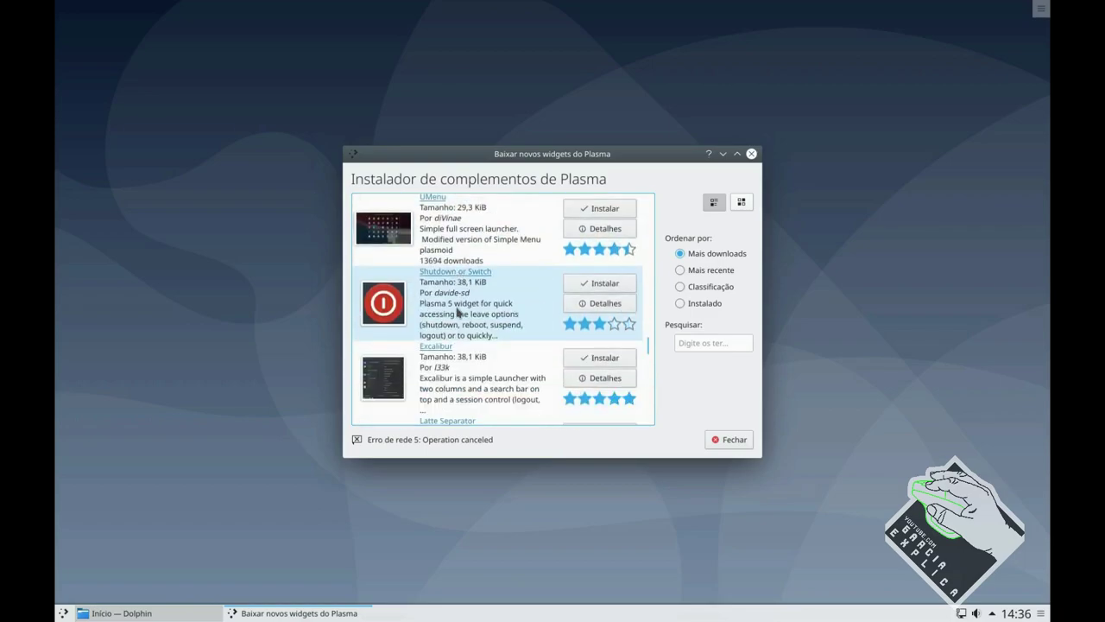
pyautogui.scroll(-4, 457, 313)
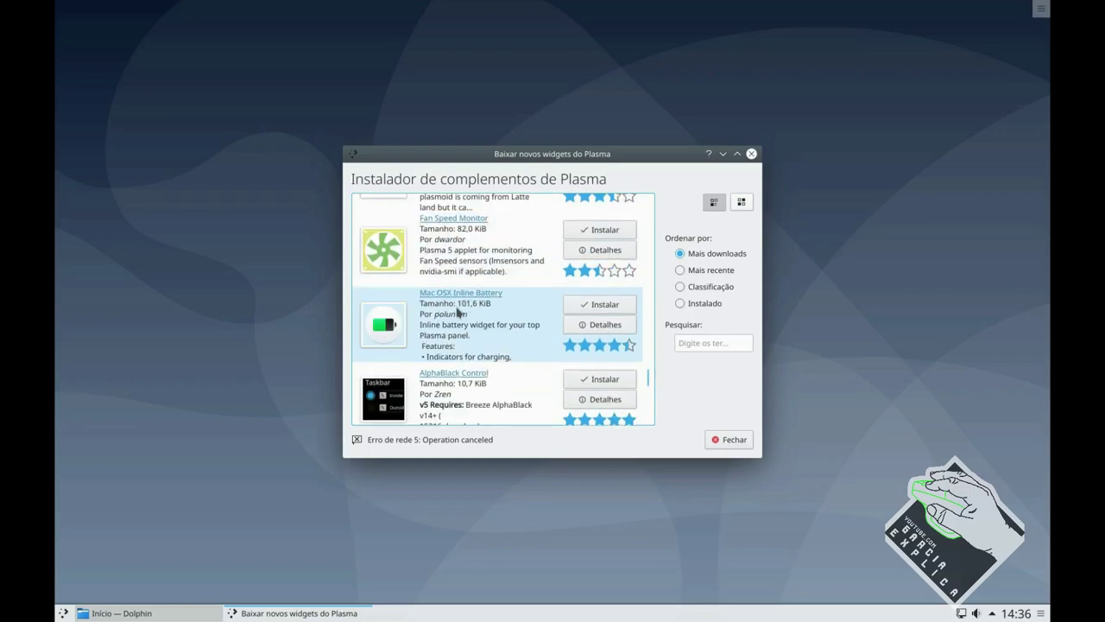
pyautogui.scroll(1, 457, 313)
pyautogui.scroll(8, 457, 312)
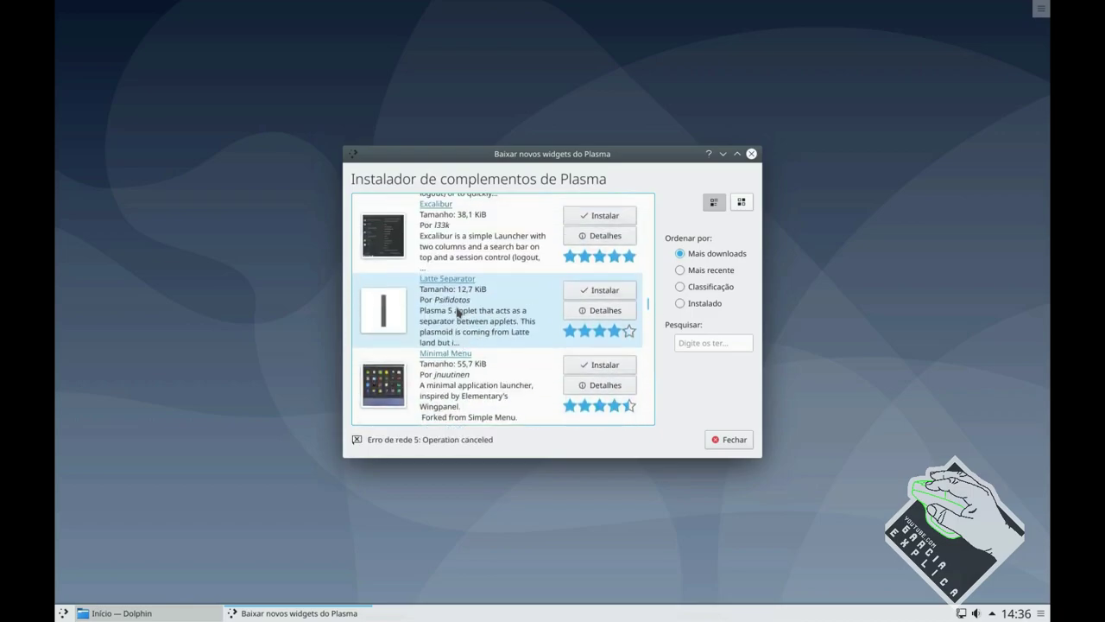
pyautogui.scroll(4, 458, 313)
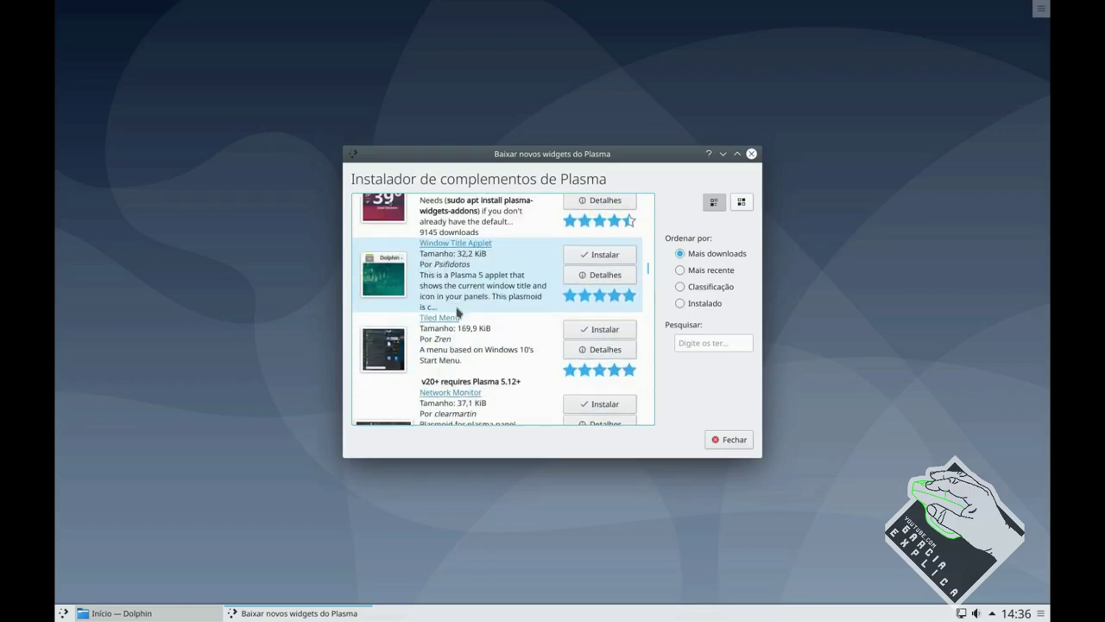
pyautogui.click(574, 288)
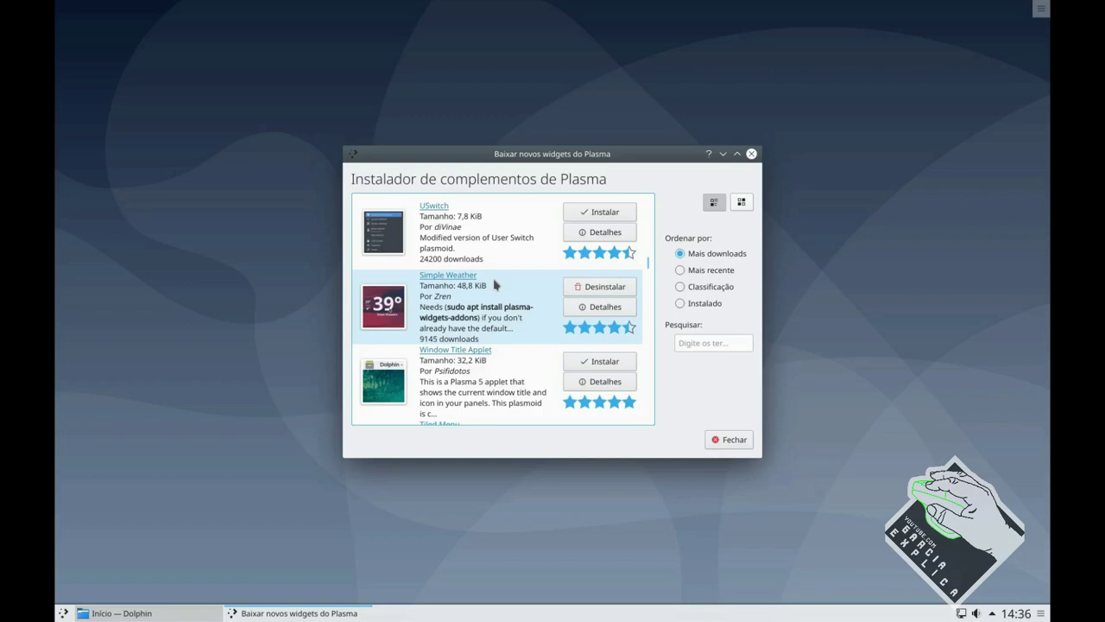
# Look through more of the downloadable widgets and close the Plasma add-on installer.
pyautogui.scroll(-2, 496, 284)
pyautogui.scroll(-8, 495, 284)
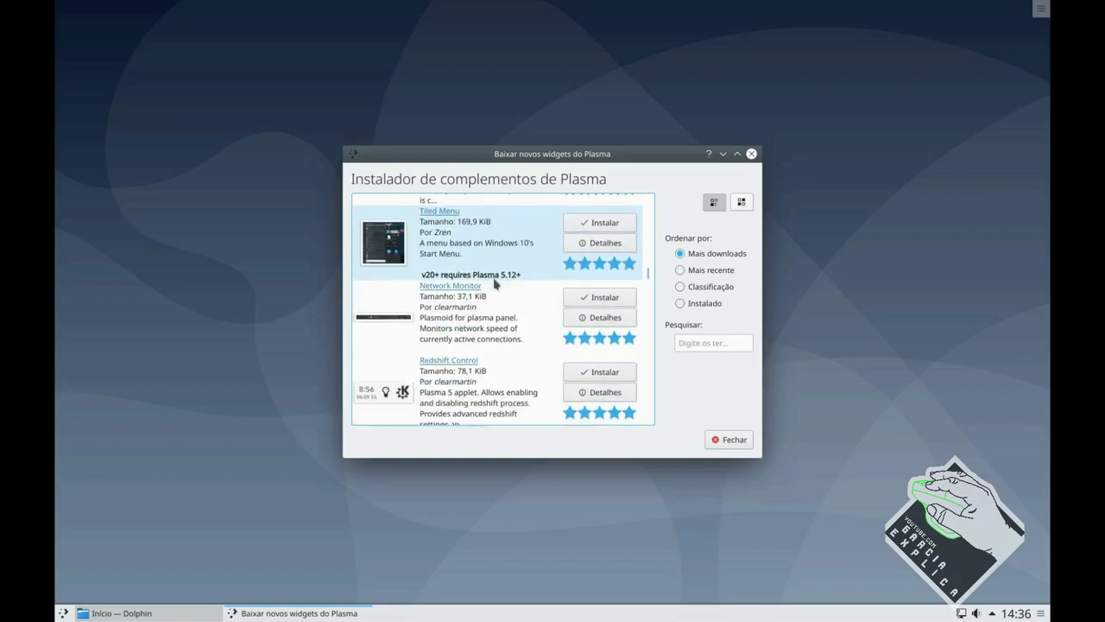
pyautogui.scroll(-2, 496, 284)
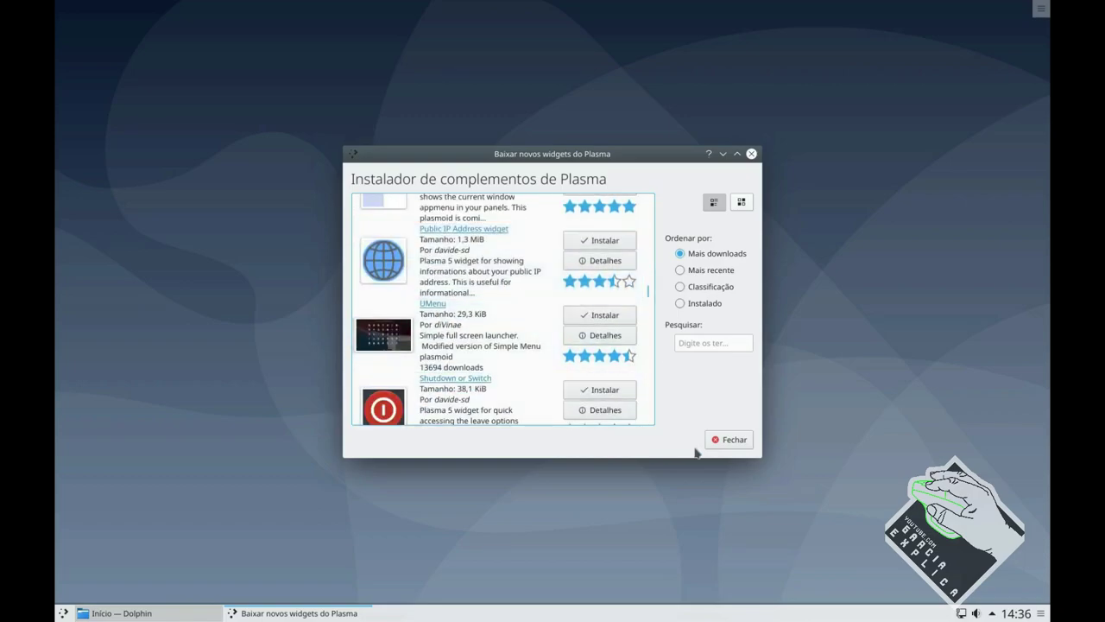
pyautogui.click(730, 440)
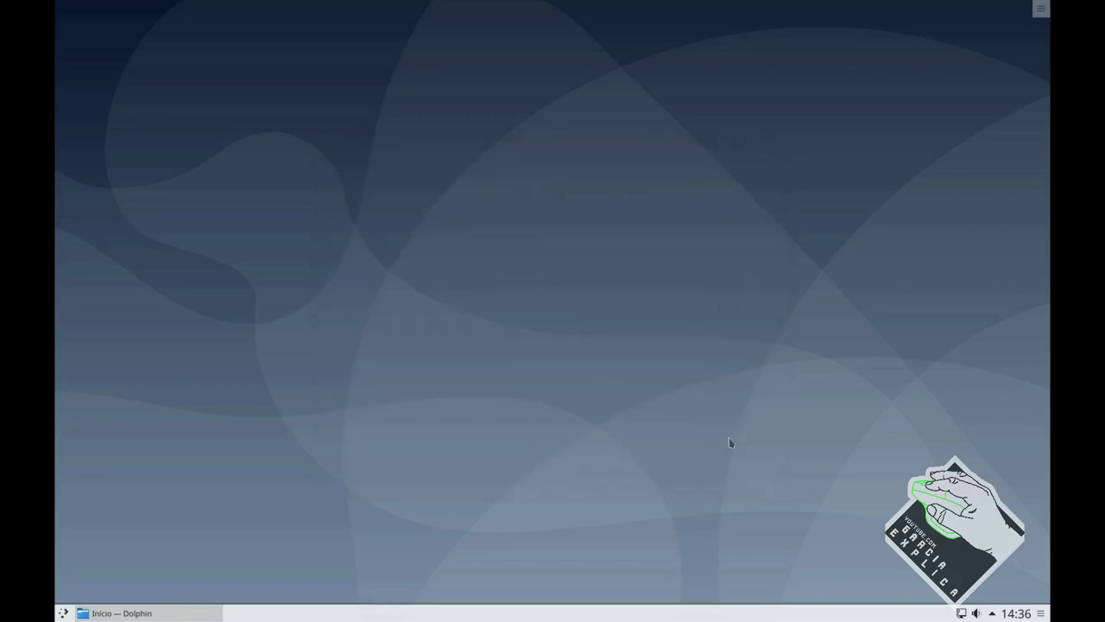
# Filter the available widgets by "sim" and place Simple Weather and Simple Monitor on the desktop.
pyautogui.rightClick(410, 345)
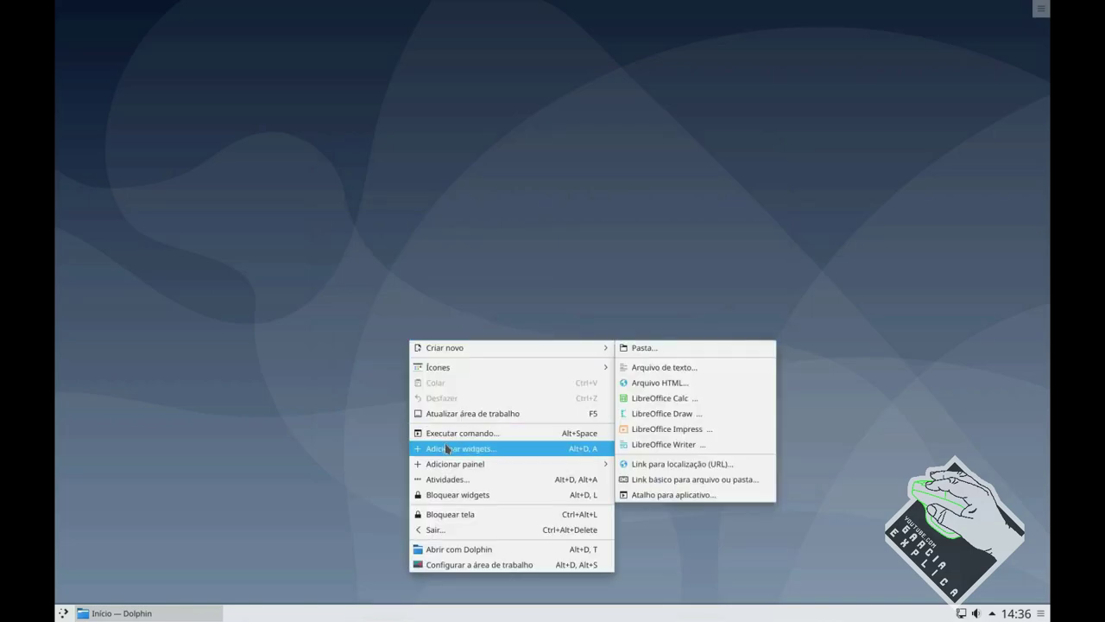
pyautogui.click(429, 433)
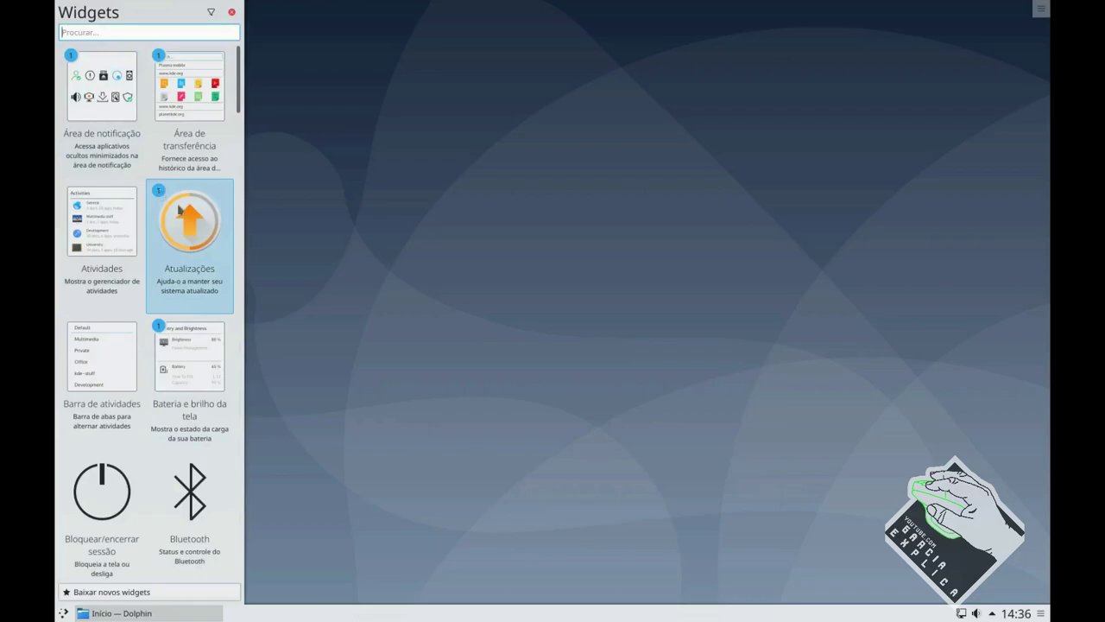
pyautogui.write('sim')
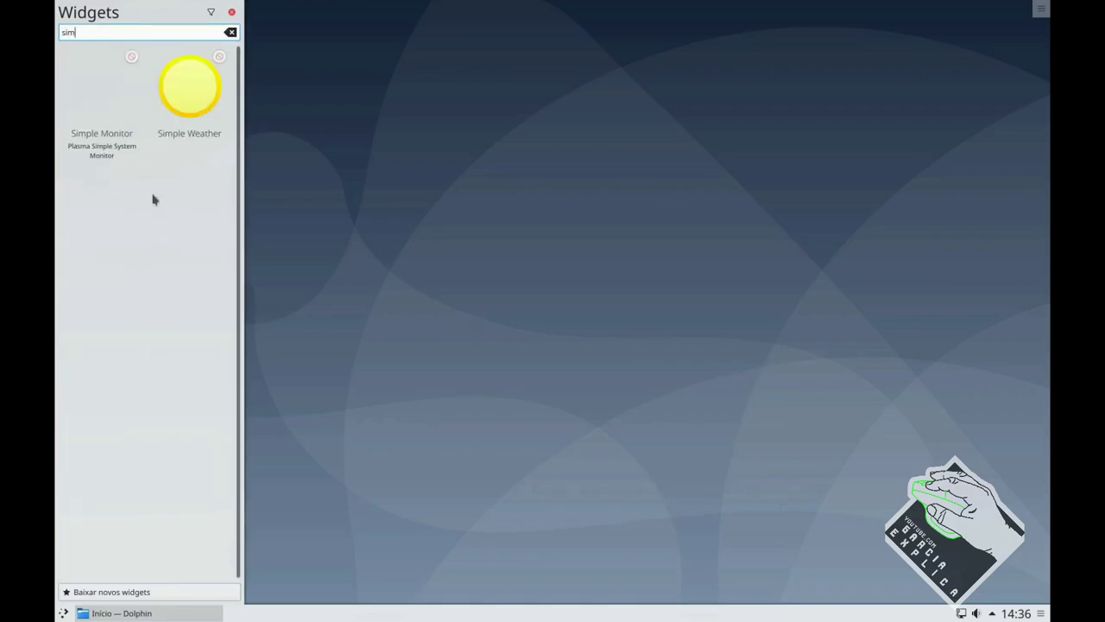
pyautogui.moveTo(174, 160); pyautogui.dragTo(409, 139)
pyautogui.moveTo(138, 127); pyautogui.dragTo(665, 226)
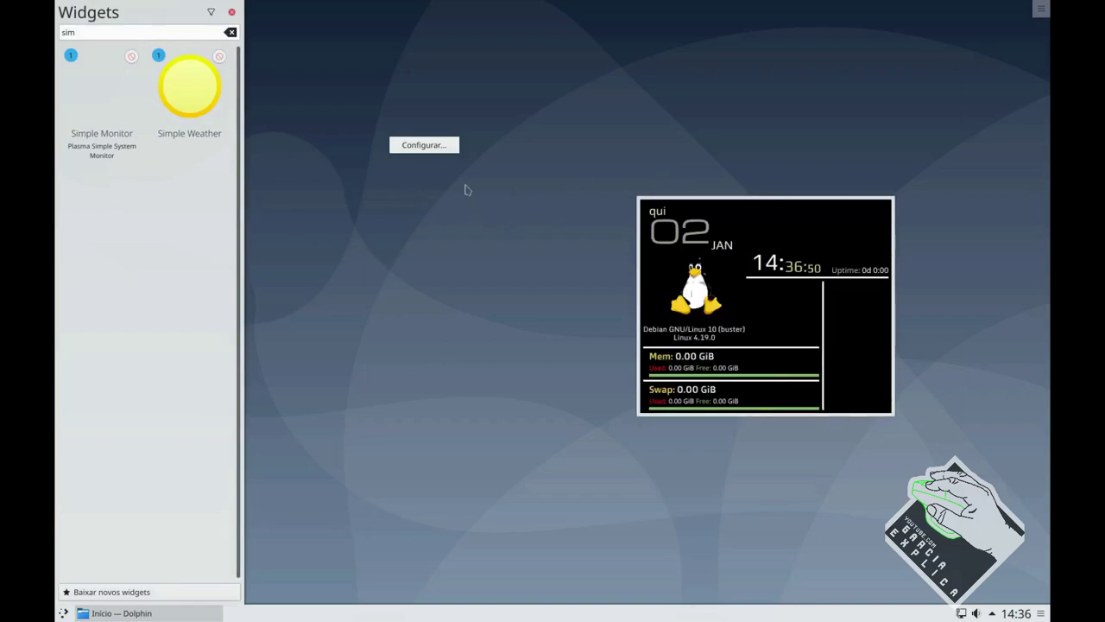
# Set the Simple Weather widget's location to Goiânia, Brazil, using BBC Weather (bbcukmet) as the data source.
pyautogui.click(436, 145)
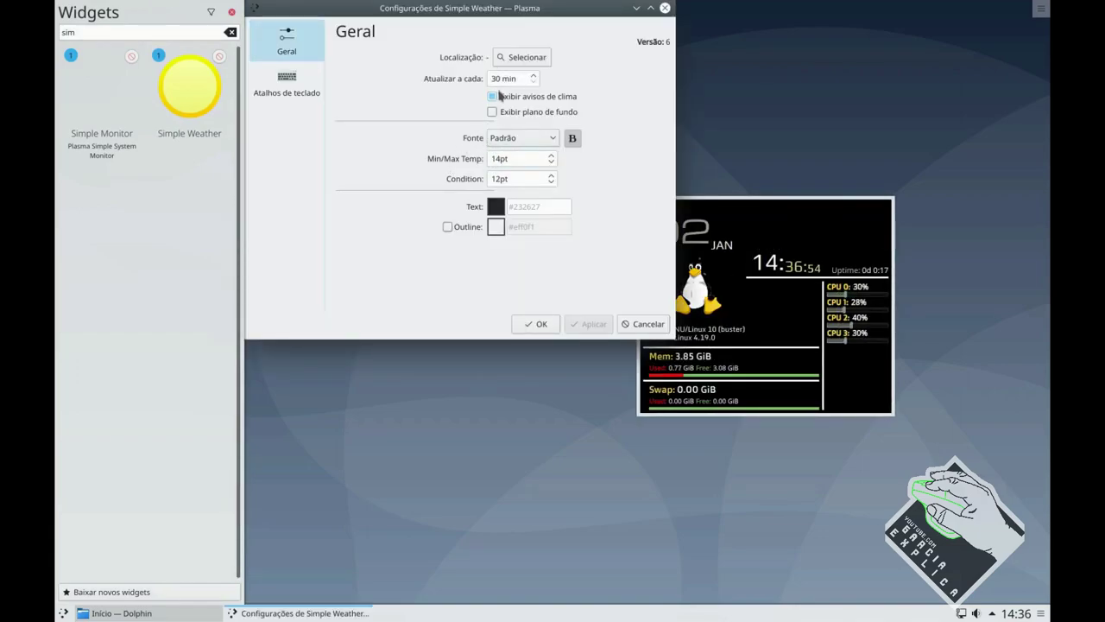
pyautogui.click(517, 58)
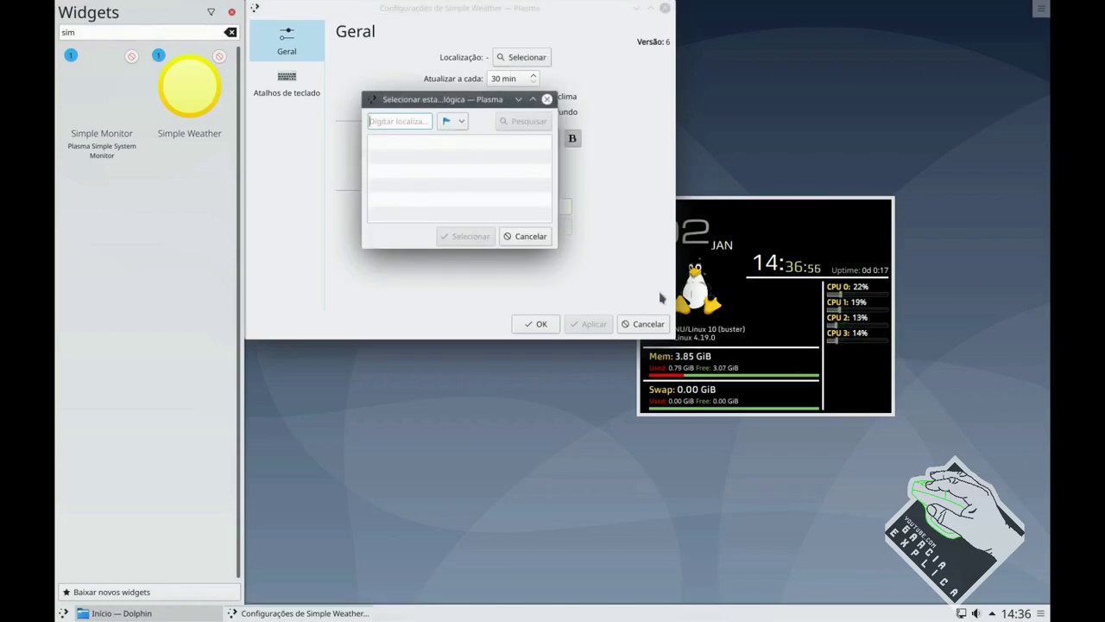
pyautogui.write('goiania')
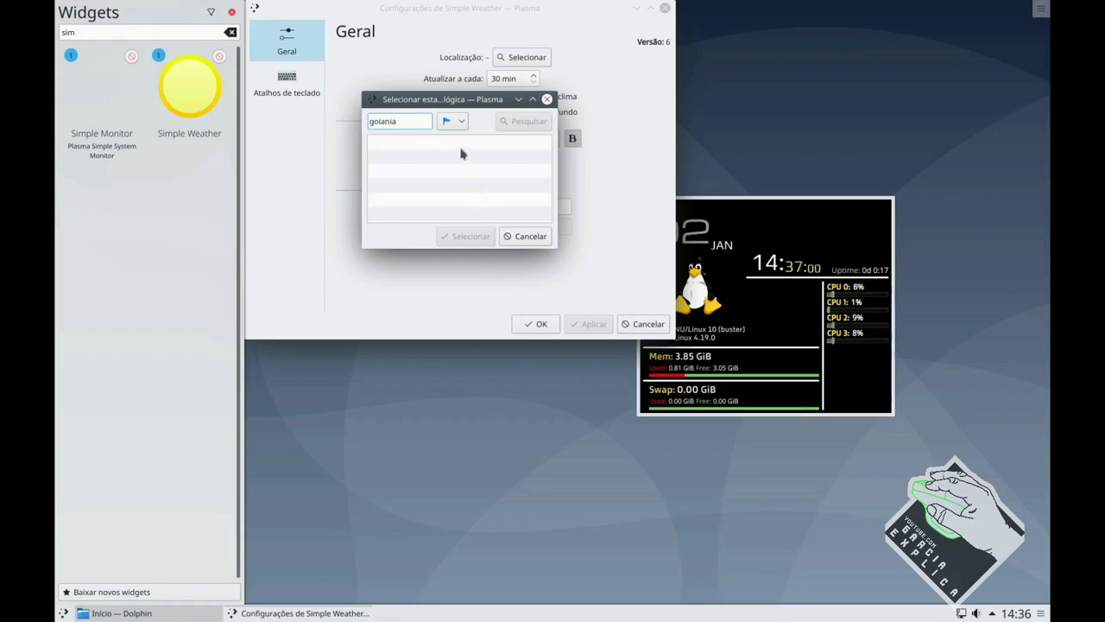
pyautogui.click(450, 121)
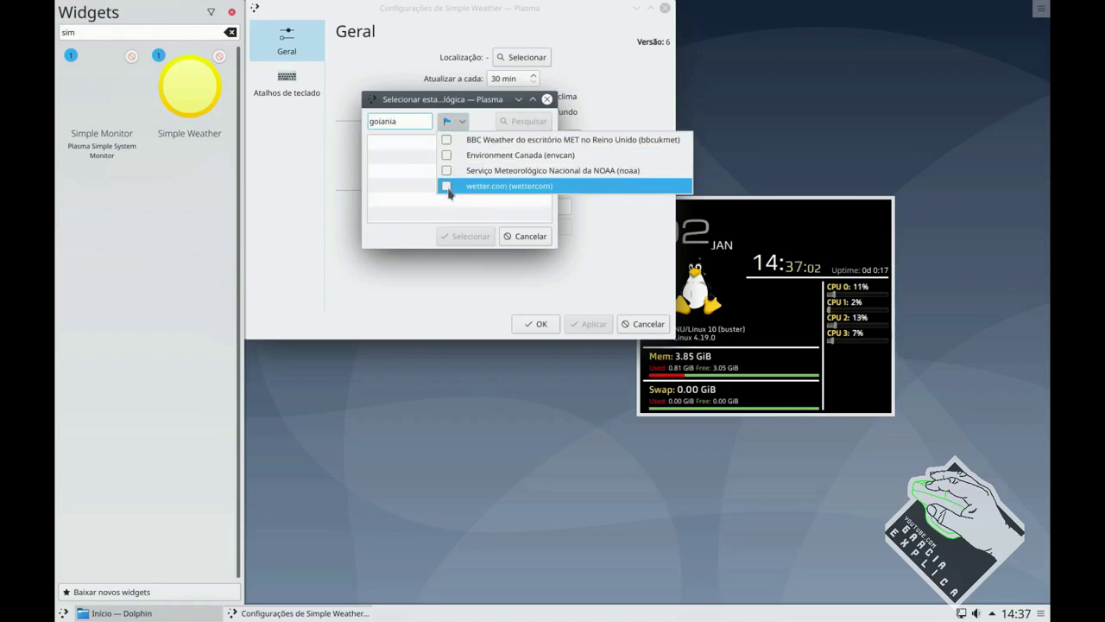
pyautogui.click(449, 140)
pyautogui.click(515, 122)
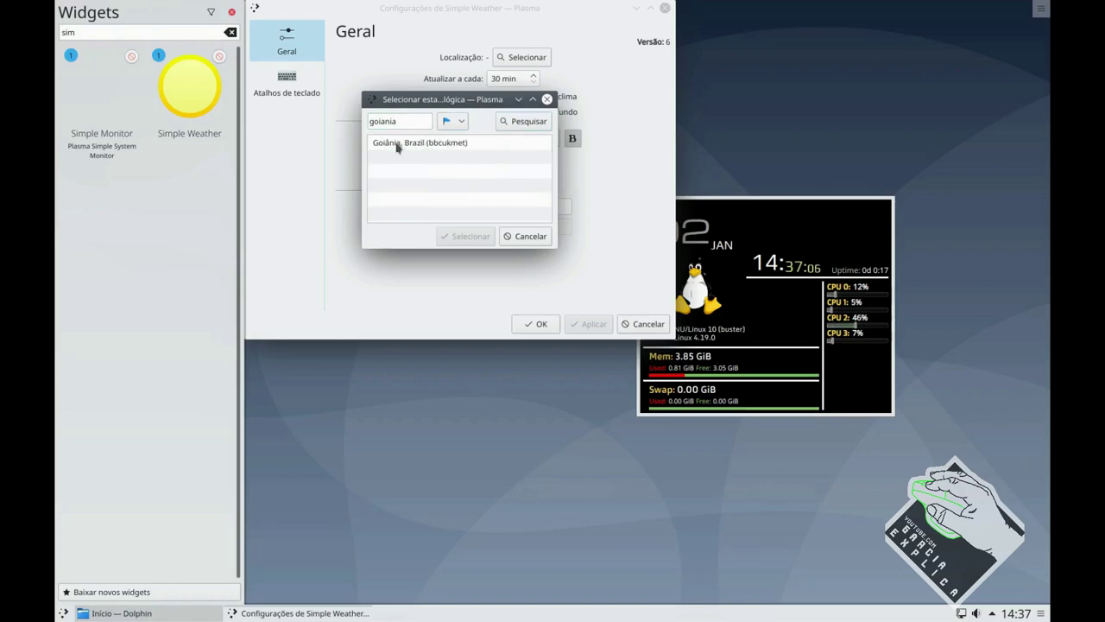
pyautogui.click(396, 145)
pyautogui.click(456, 236)
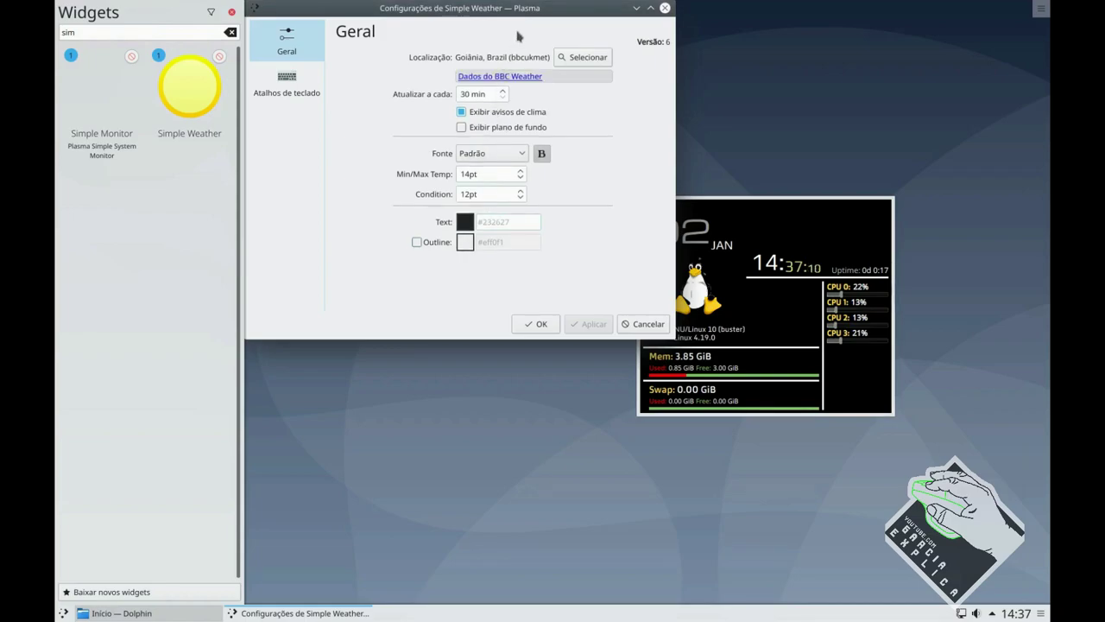
# Move the Simple Weather settings window clear of the widget and try out its background display.
pyautogui.moveTo(541, 8); pyautogui.dragTo(874, 145)
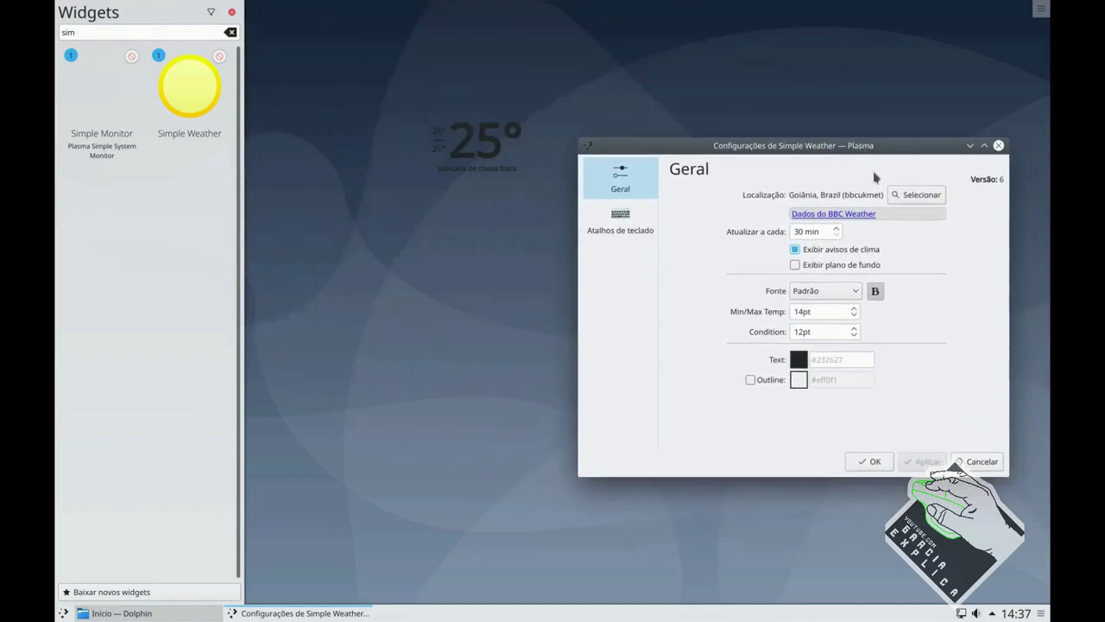
pyautogui.click(844, 264)
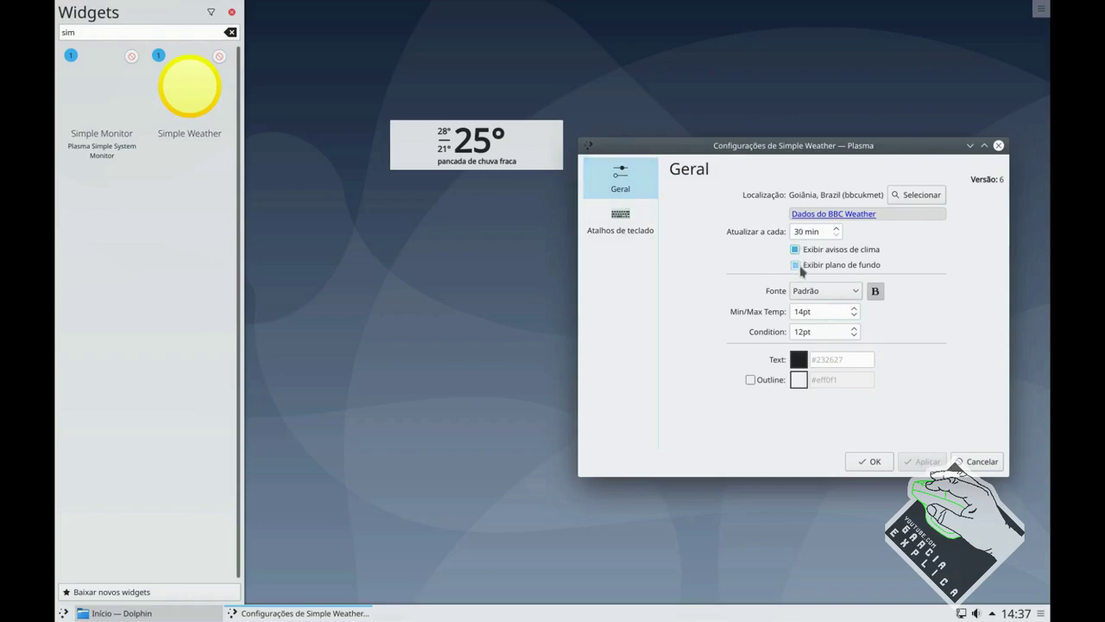
pyautogui.click(798, 266)
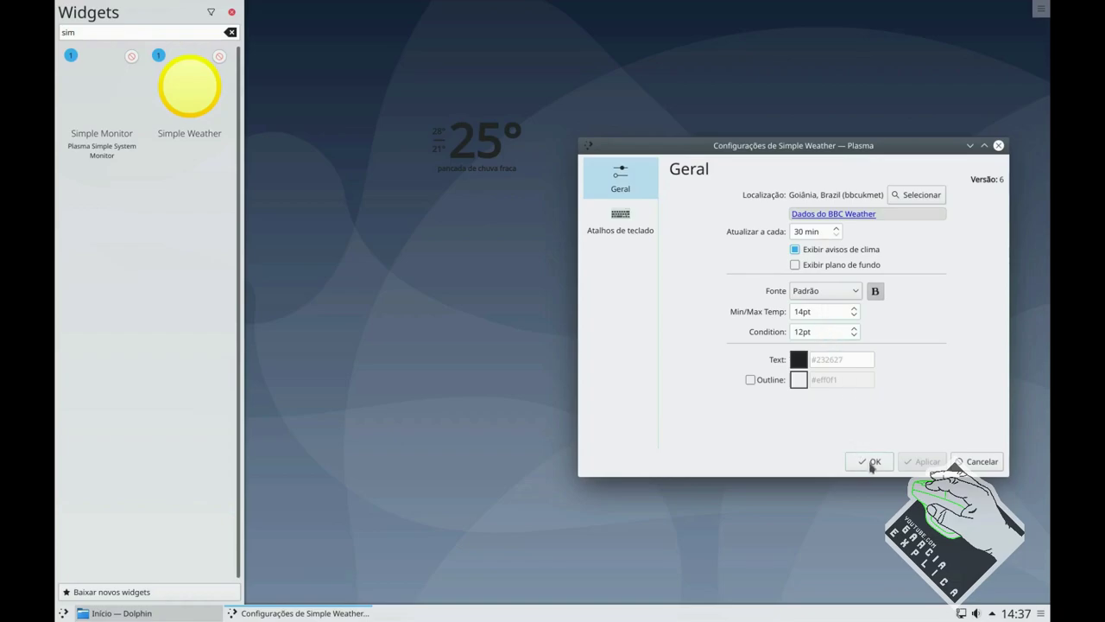
# Look through the fonts offered for the Simple Weather widget without choosing another one.
pyautogui.click(836, 291)
pyautogui.click(835, 300)
pyautogui.click(836, 292)
pyautogui.click(835, 292)
pyautogui.click(837, 292)
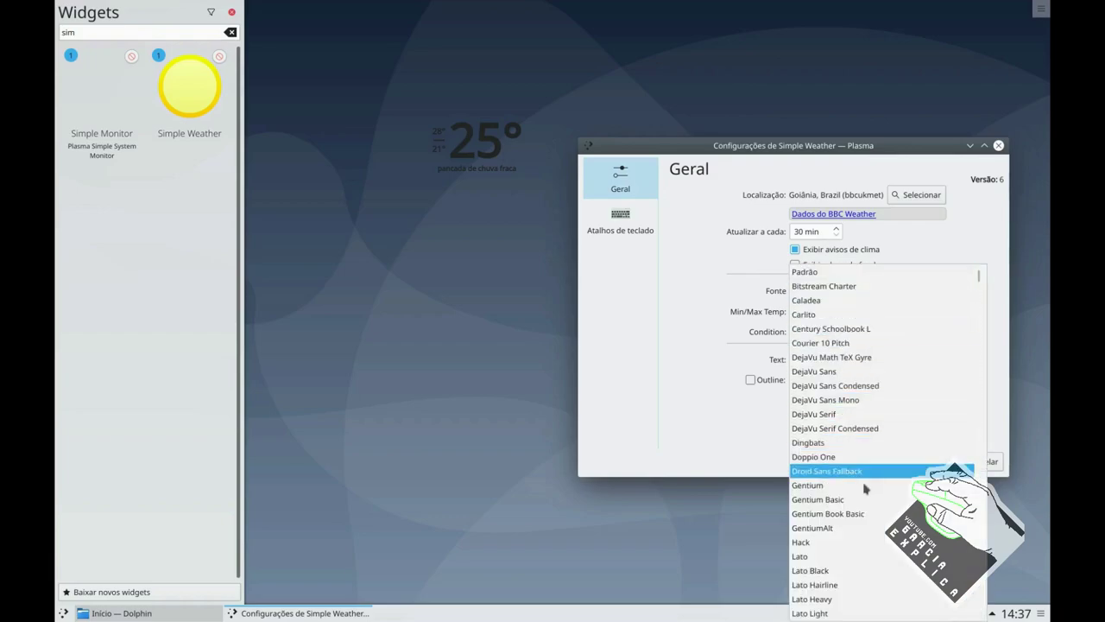
pyautogui.click(732, 356)
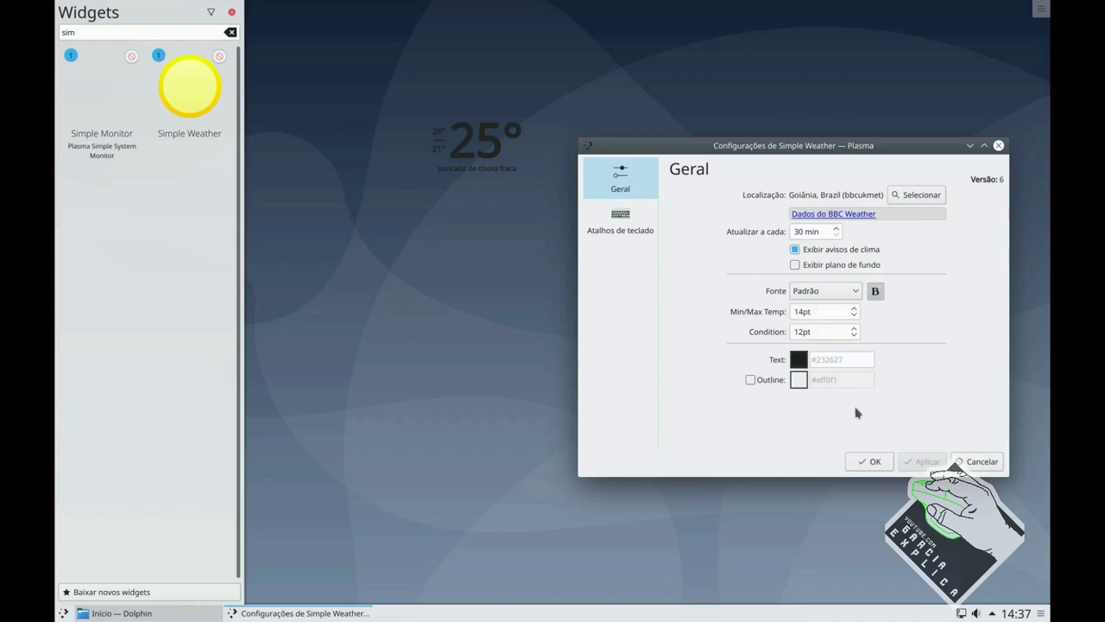
# Accept the Simple Weather settings and move the widget up toward the desktop's upper edge.
pyautogui.click(870, 462)
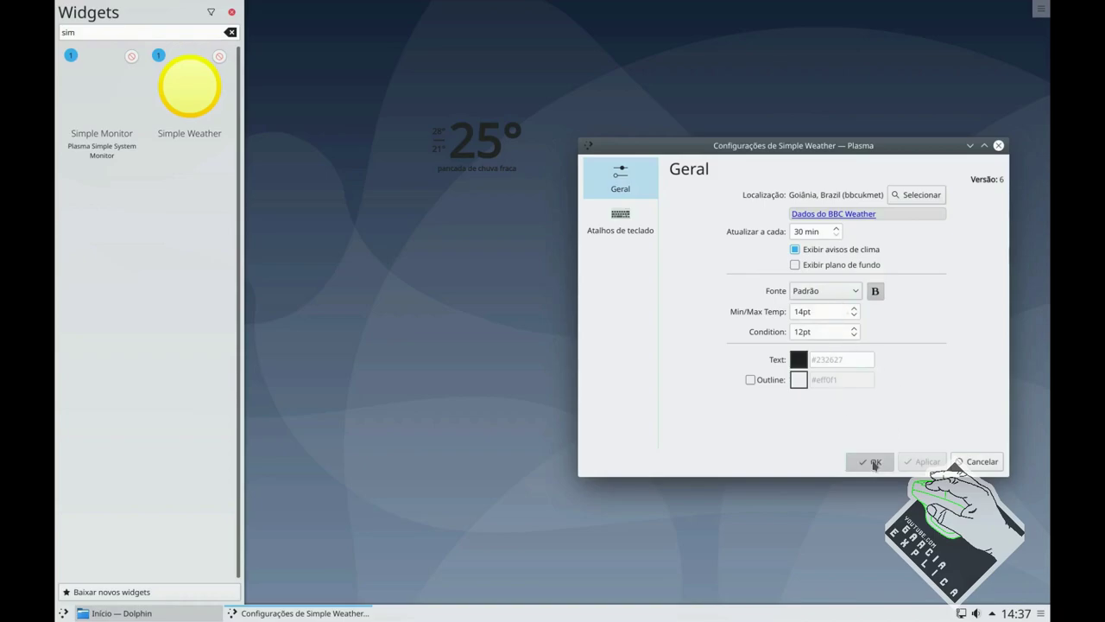
pyautogui.moveTo(451, 143); pyautogui.dragTo(441, 88)
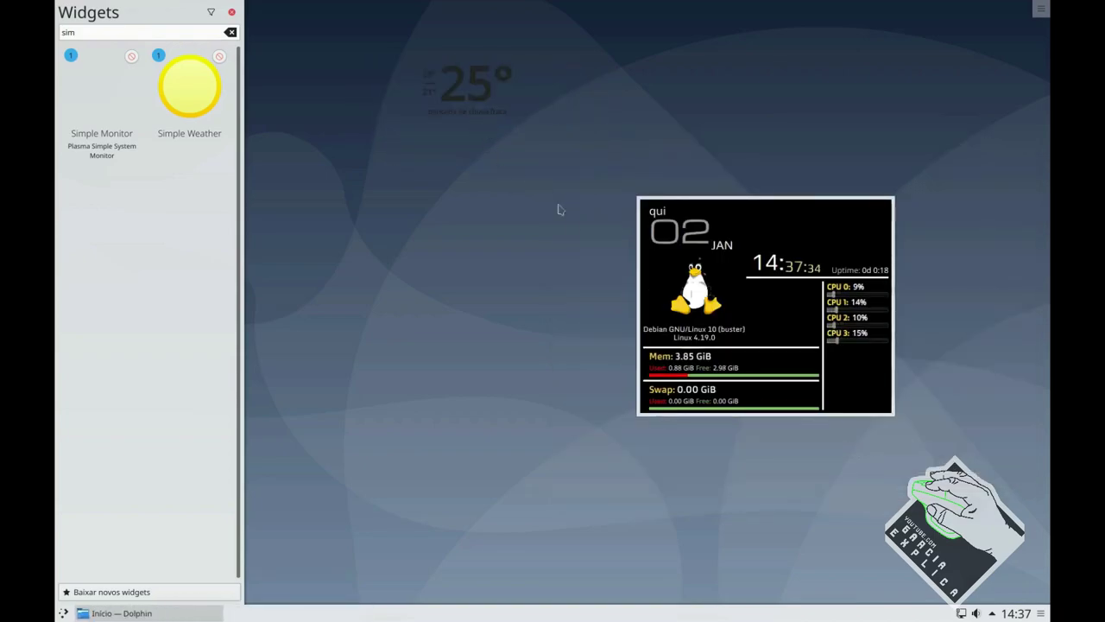
# Open the Simple Monitor settings, move the widget clear of that window and try out the Slackware logo.
pyautogui.rightClick(745, 252)
pyautogui.click(761, 259)
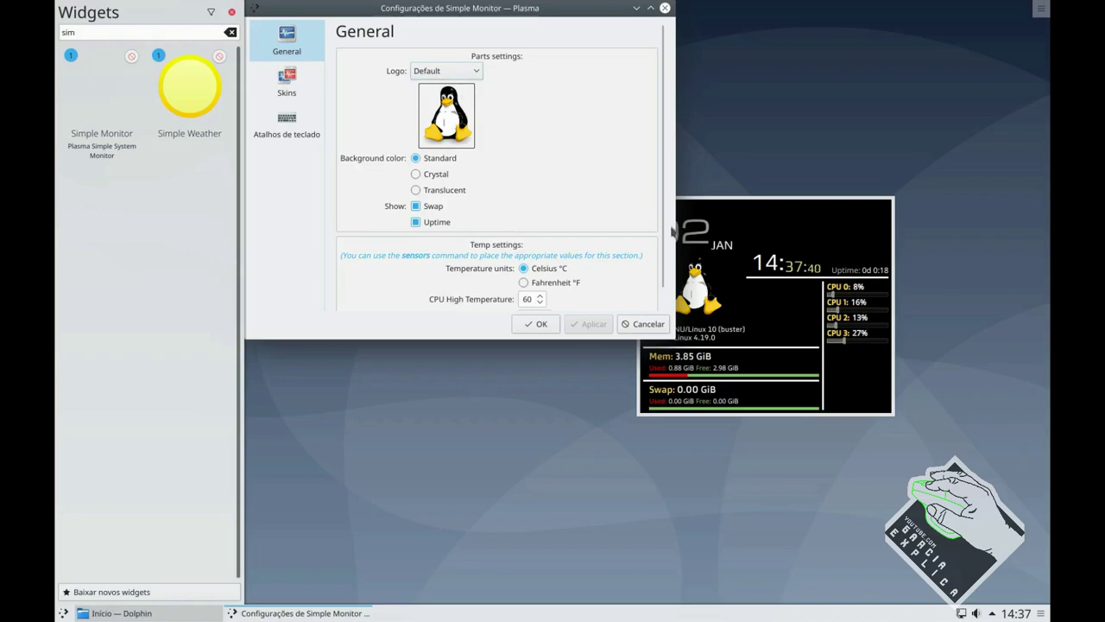
pyautogui.click(466, 71)
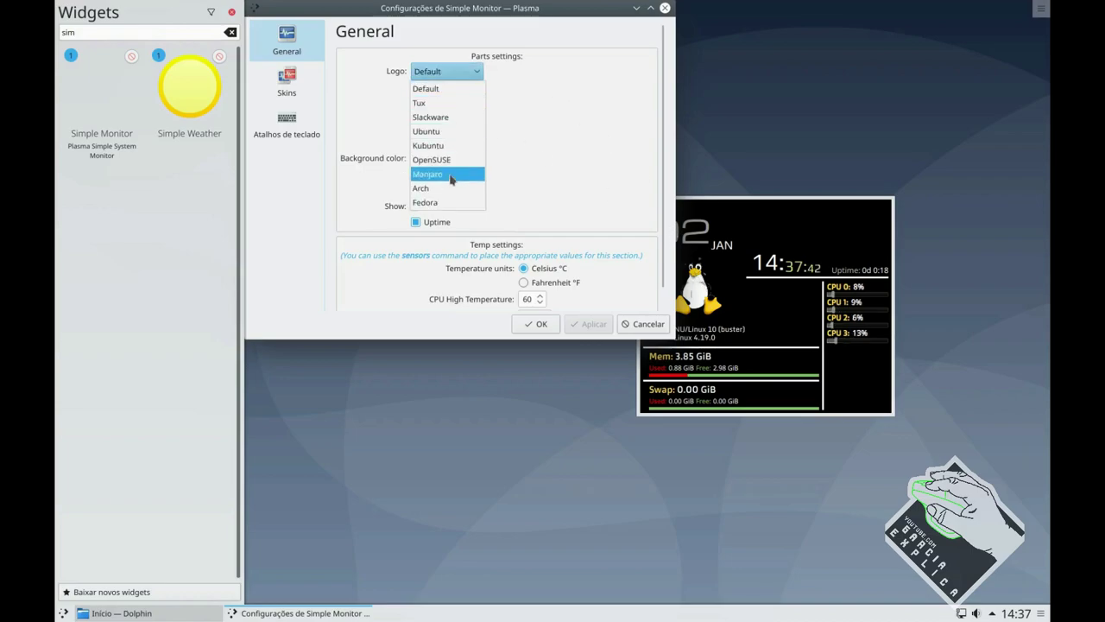
pyautogui.click(446, 117)
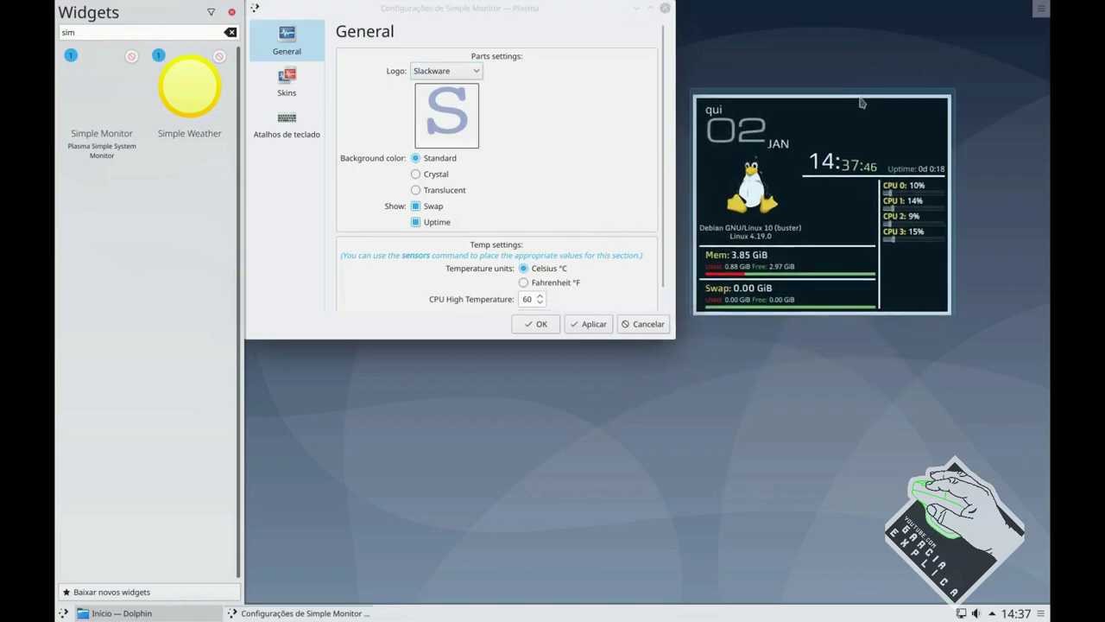
pyautogui.click(586, 325)
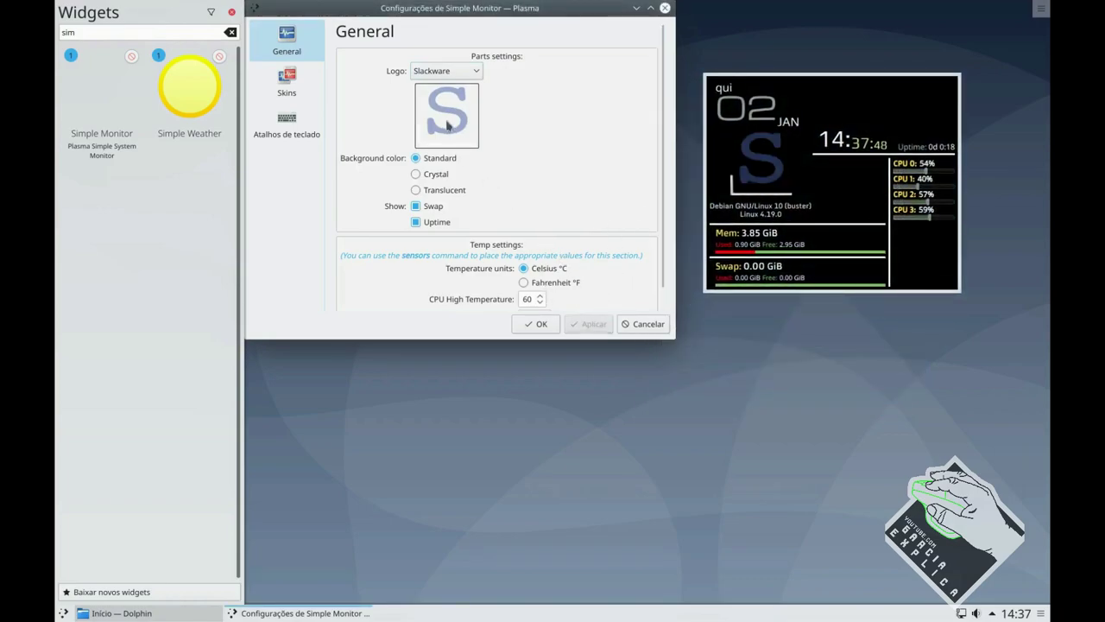
# Set the Simple Monitor logo to Tux and try the Crystal and Translucent background colors on the widget.
pyautogui.click(457, 75)
pyautogui.click(455, 88)
pyautogui.click(456, 73)
pyautogui.click(446, 104)
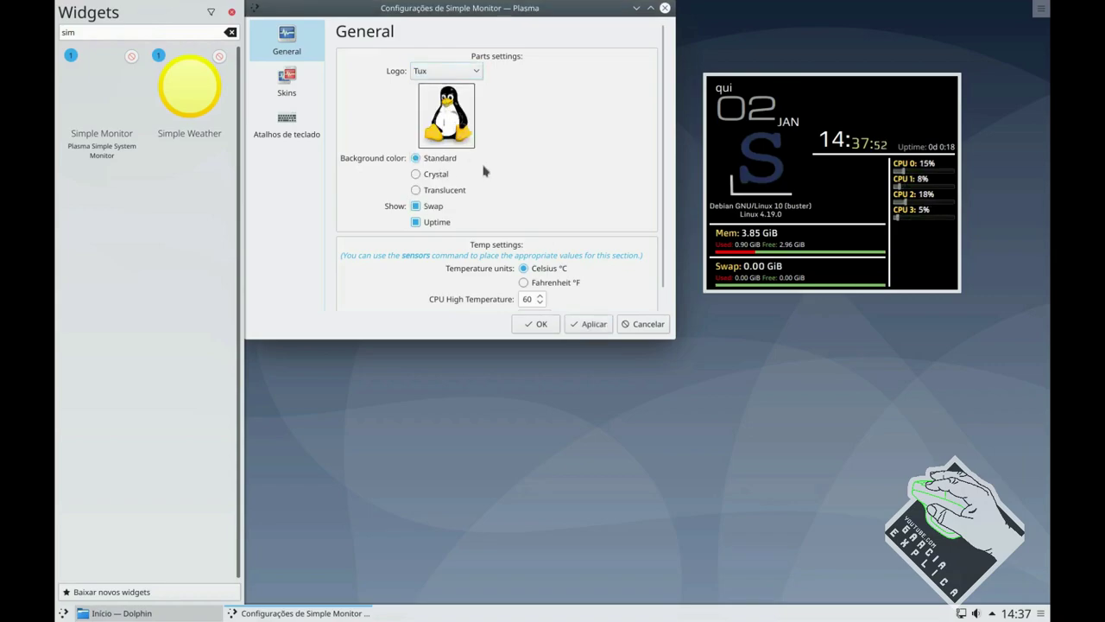
pyautogui.click(587, 323)
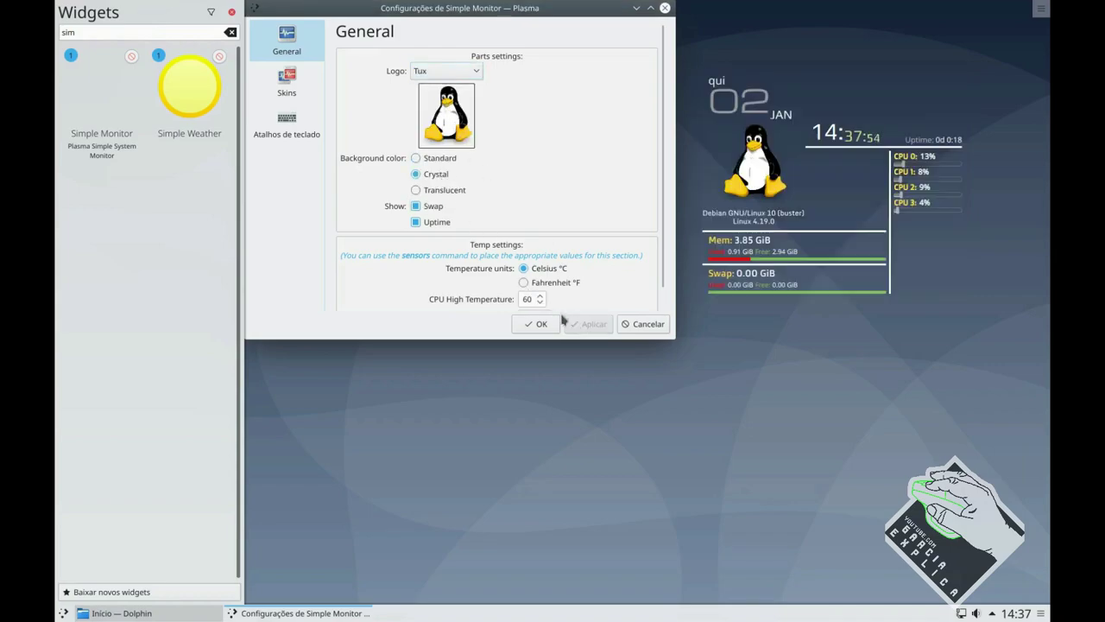
pyautogui.click(417, 190)
pyautogui.click(589, 324)
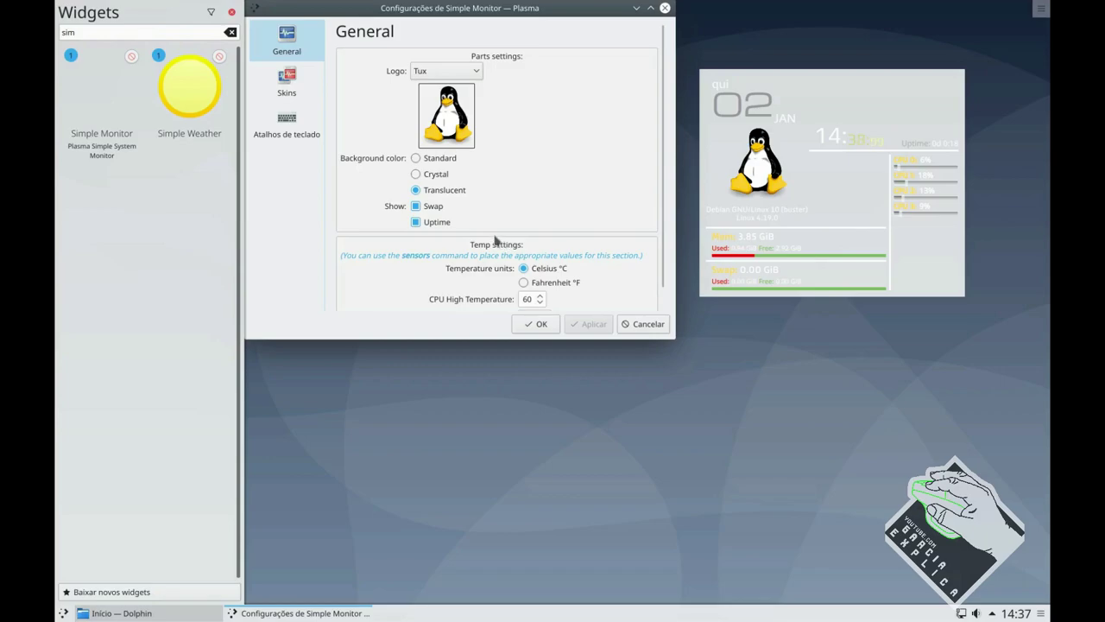
# Set the Simple Monitor background color to Crystal, hide its Swap section and apply the changes.
pyautogui.click(439, 175)
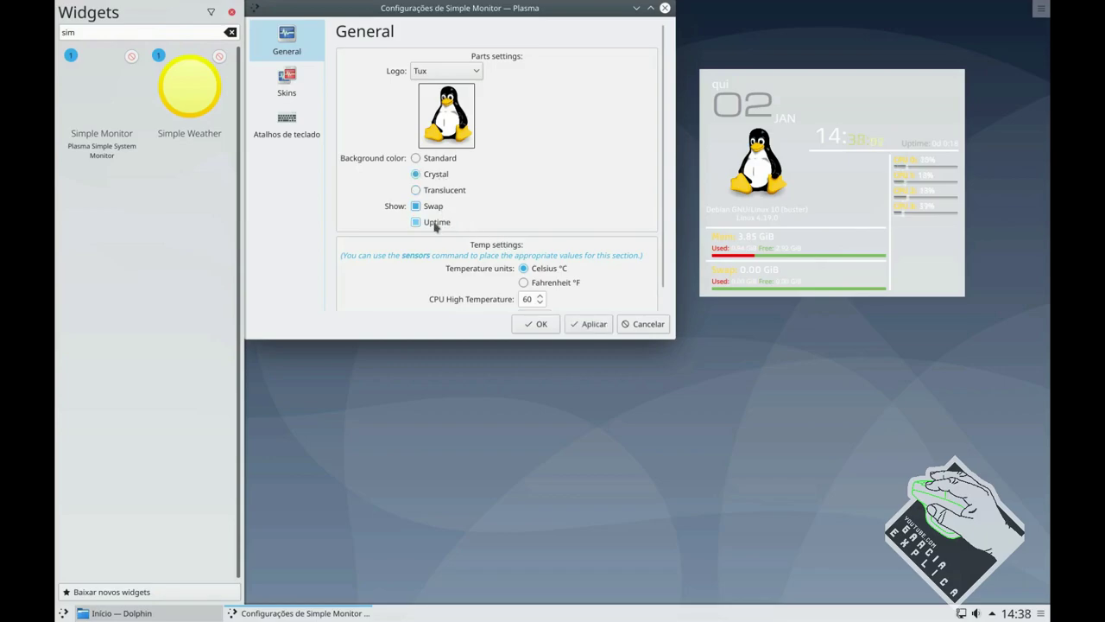
pyautogui.scroll(-1, 459, 214)
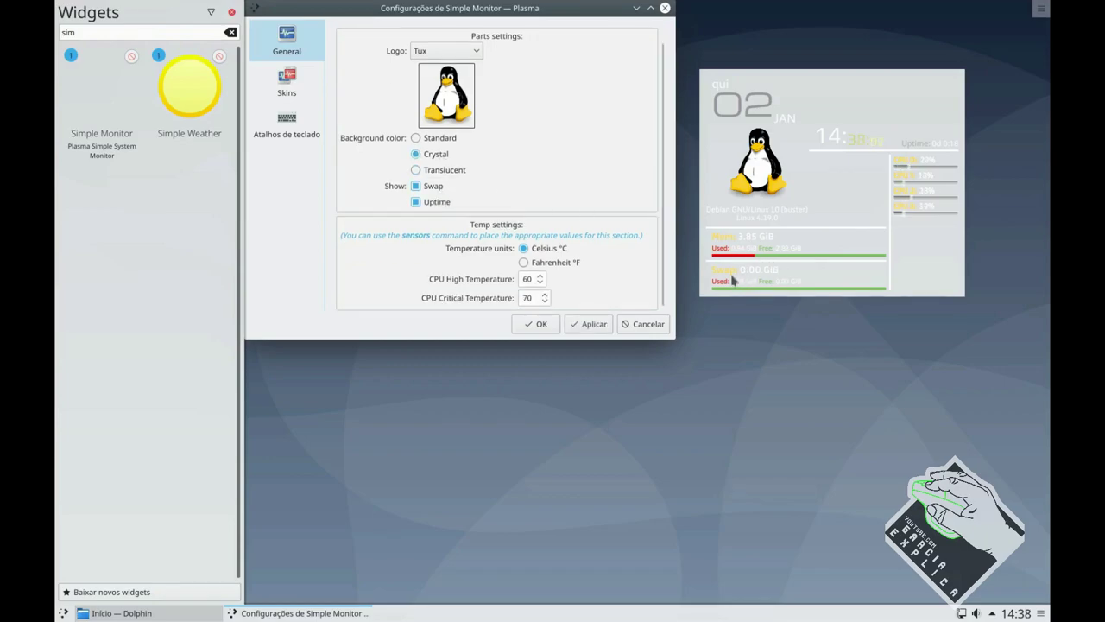
pyautogui.click(432, 188)
pyautogui.scroll(1, 487, 210)
pyautogui.scroll(-1, 487, 208)
pyautogui.click(287, 82)
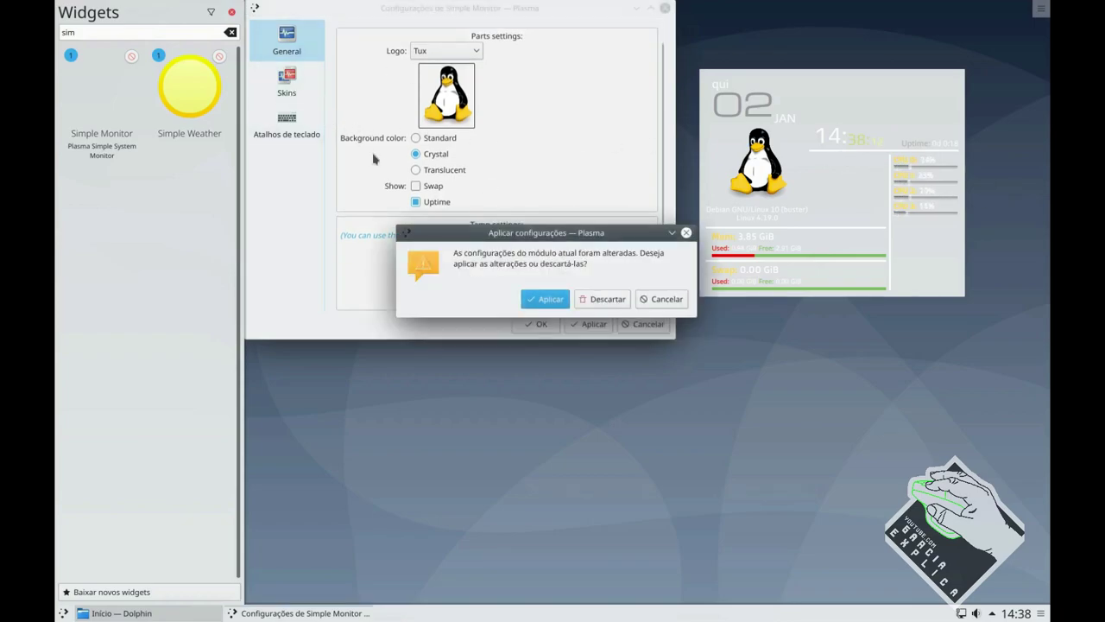
pyautogui.click(550, 296)
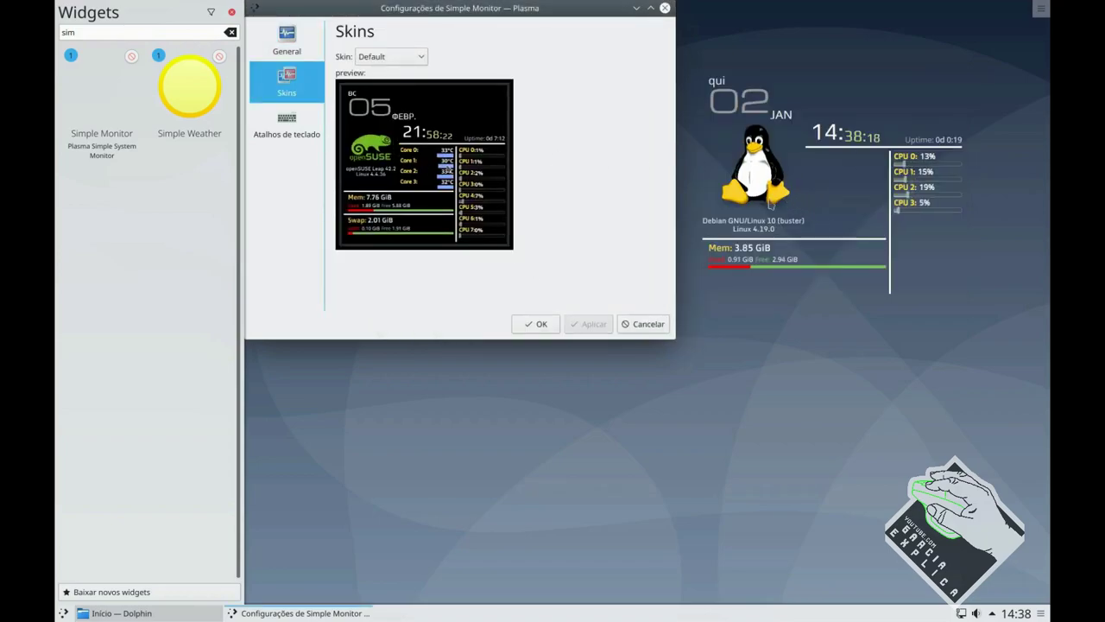
# Apply the Column skin to Simple Monitor and close both the widget list and the settings window.
pyautogui.click(389, 57)
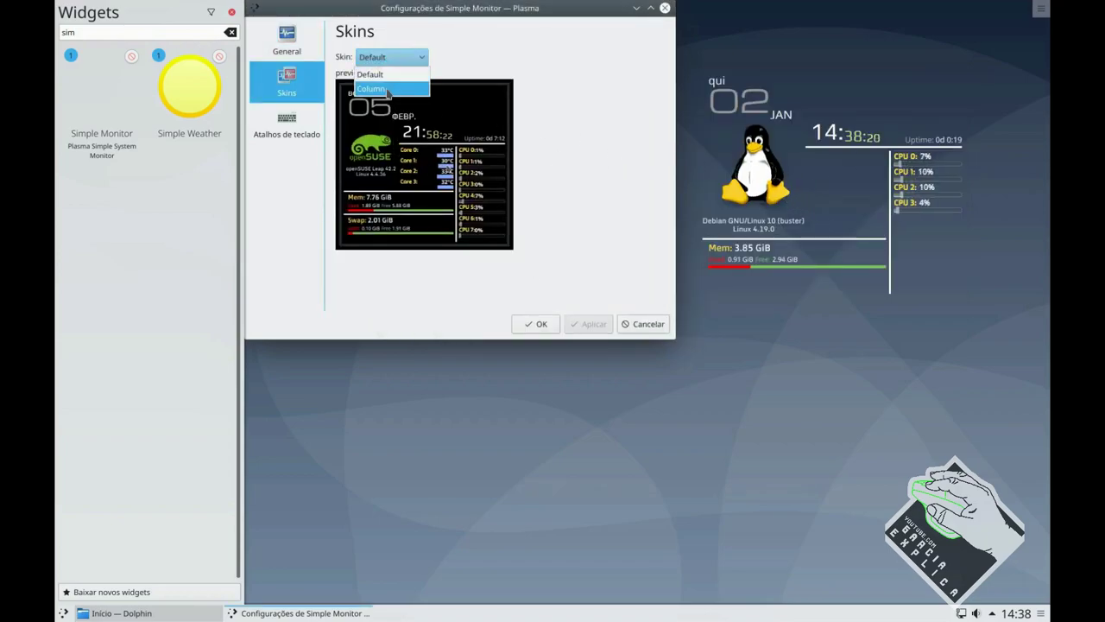
pyautogui.click(384, 87)
pyautogui.click(594, 324)
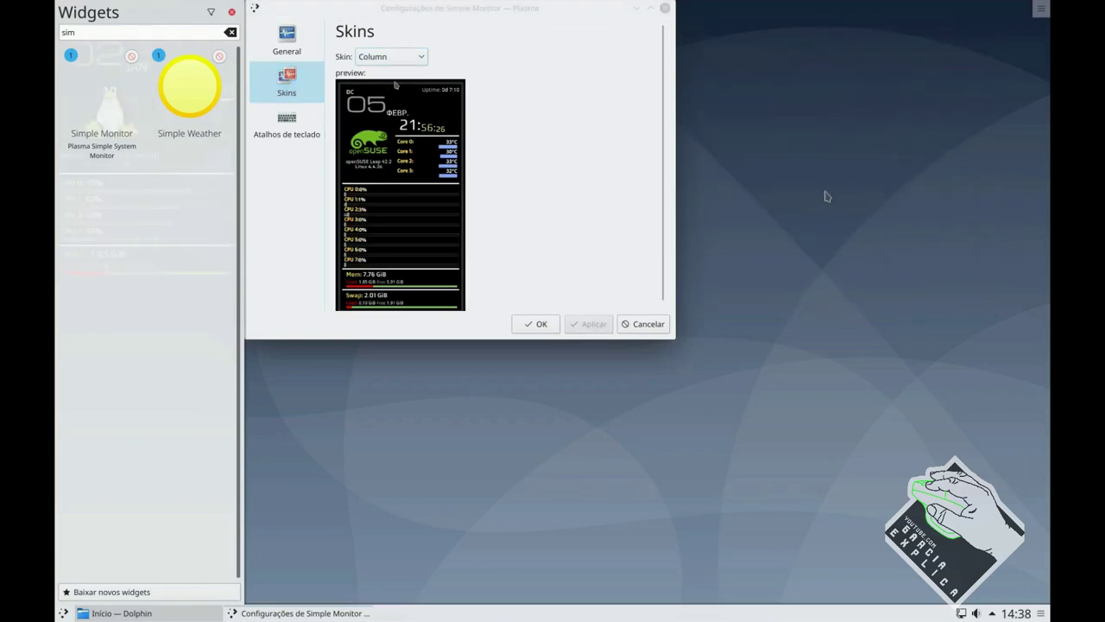
pyautogui.click(232, 12)
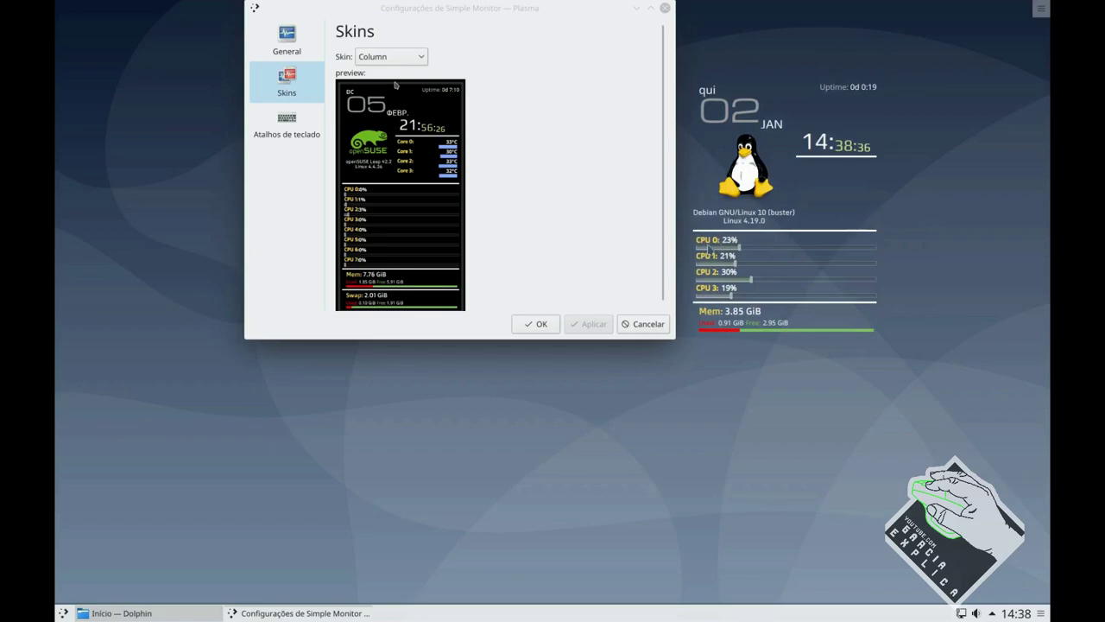
pyautogui.click(542, 325)
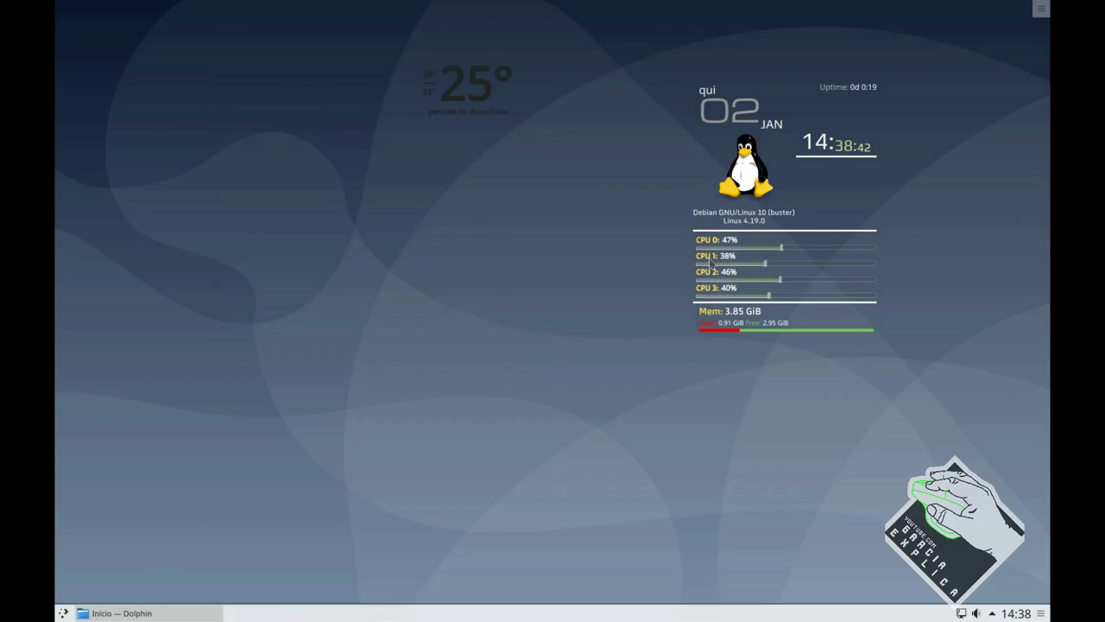
# Open the list of available widgets and filter it by "moni".
pyautogui.rightClick(340, 333)
pyautogui.click(395, 438)
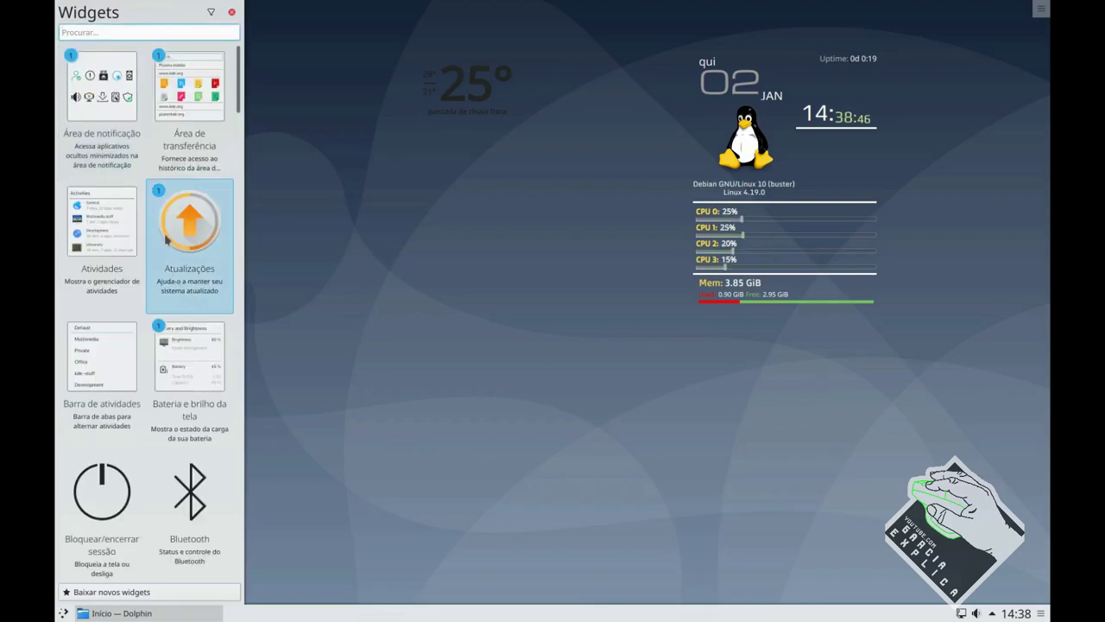
pyautogui.scroll(-8, 160, 241)
pyautogui.scroll(-12, 138, 341)
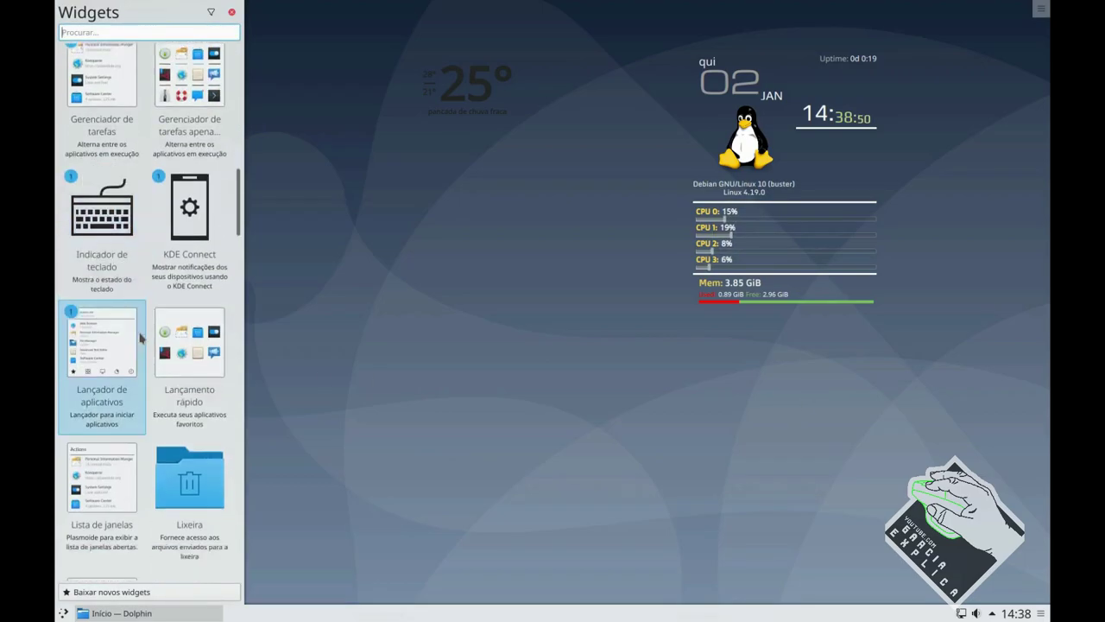
pyautogui.write('moni')
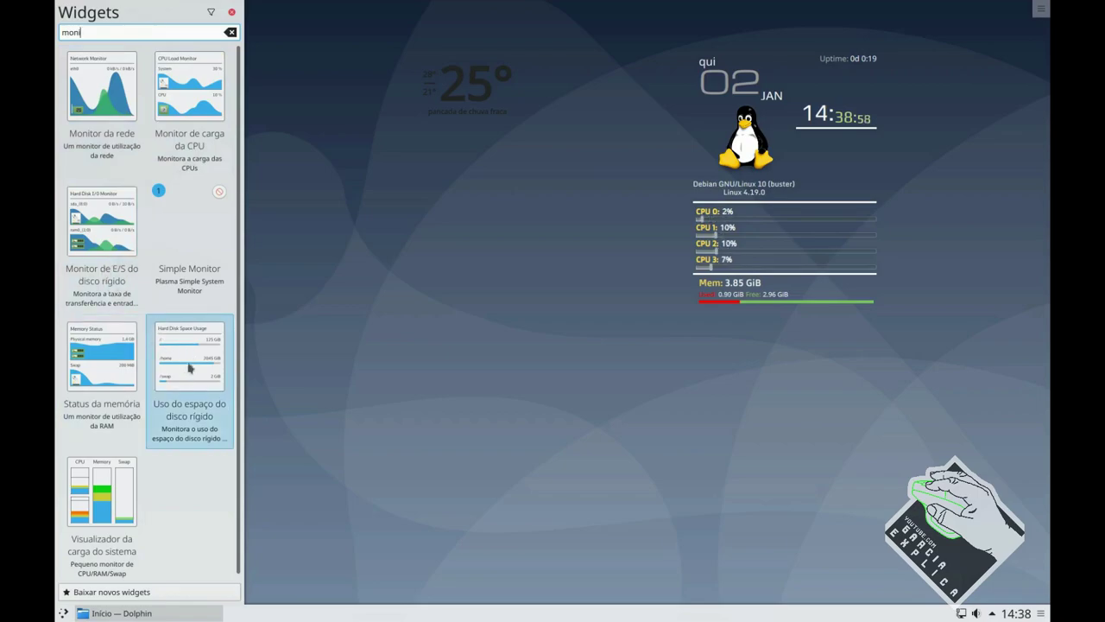
# Place the Uso do espaço do disco rígido widget on the desktop and have it monitor the / partition.
pyautogui.moveTo(193, 349); pyautogui.dragTo(432, 357)
pyautogui.rightClick(453, 378)
pyautogui.click(473, 379)
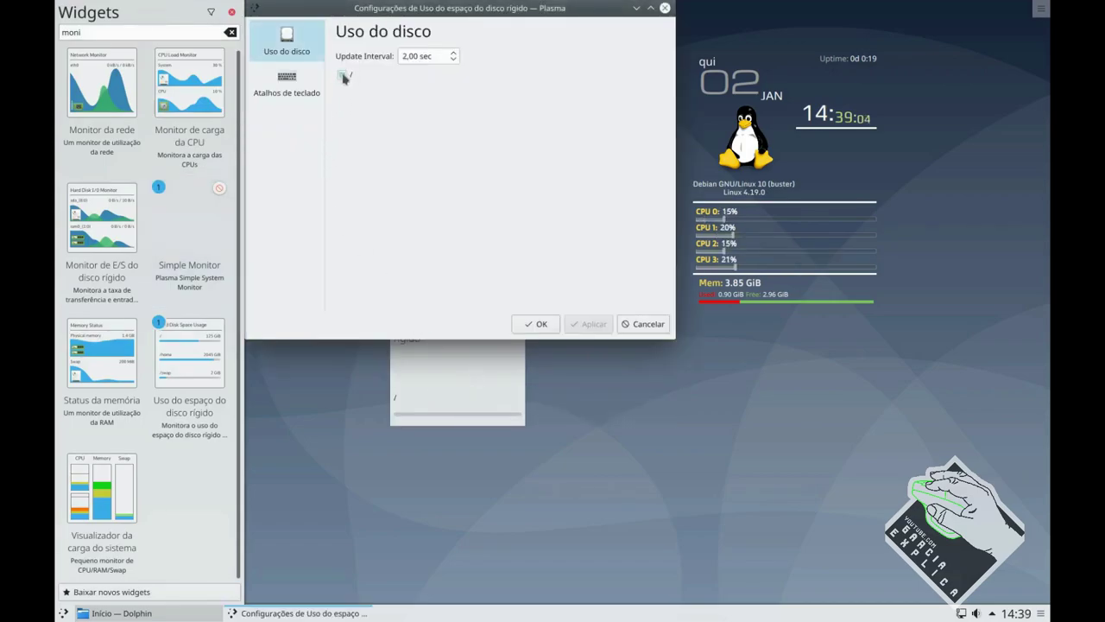
pyautogui.click(535, 323)
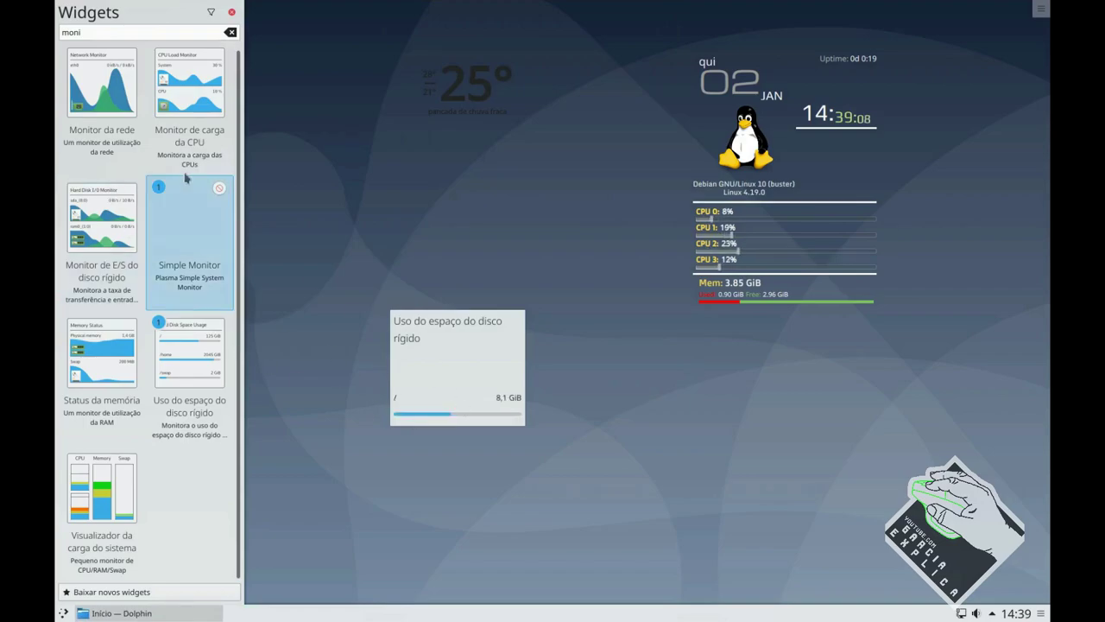
# Place the Monitor da rede widget above the disk usage widget and enable the enp0s3 interface in it.
pyautogui.moveTo(116, 121); pyautogui.dragTo(485, 228)
pyautogui.rightClick(489, 227)
pyautogui.click(499, 237)
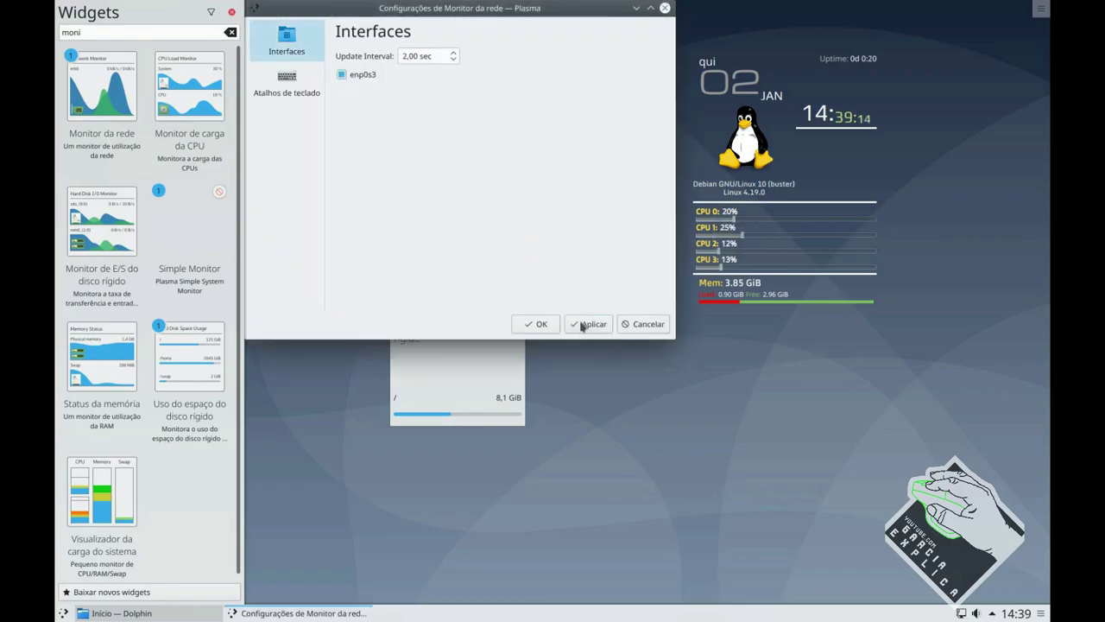
pyautogui.click(530, 324)
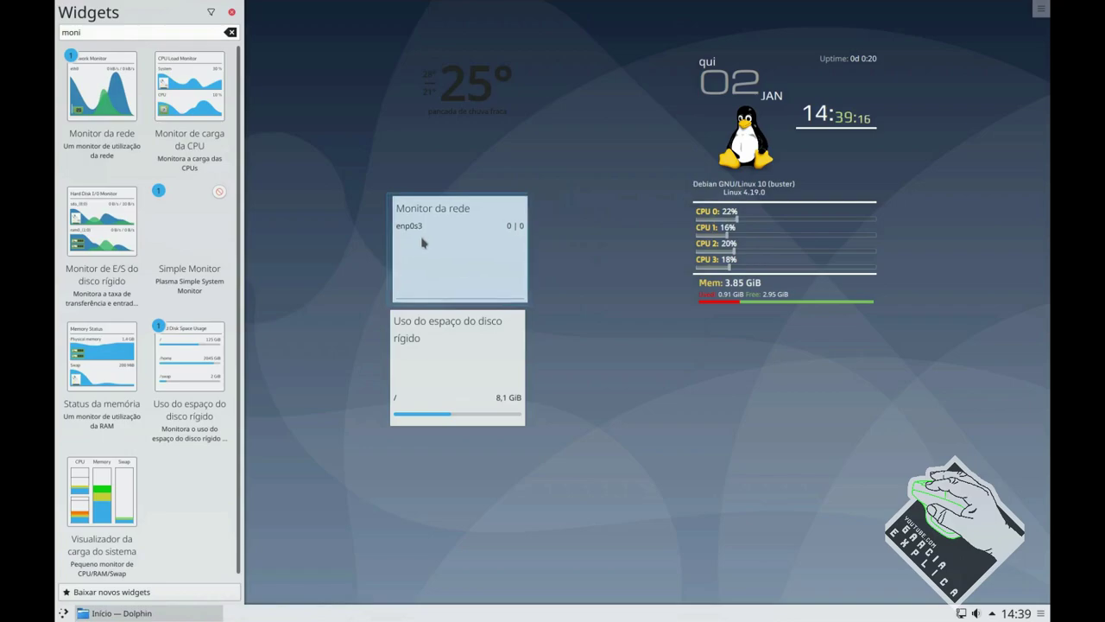
# Move the network monitor and disk usage widgets to the desktop's right side, stacked vertically, and close the widget list.
pyautogui.moveTo(480, 259); pyautogui.dragTo(993, 374)
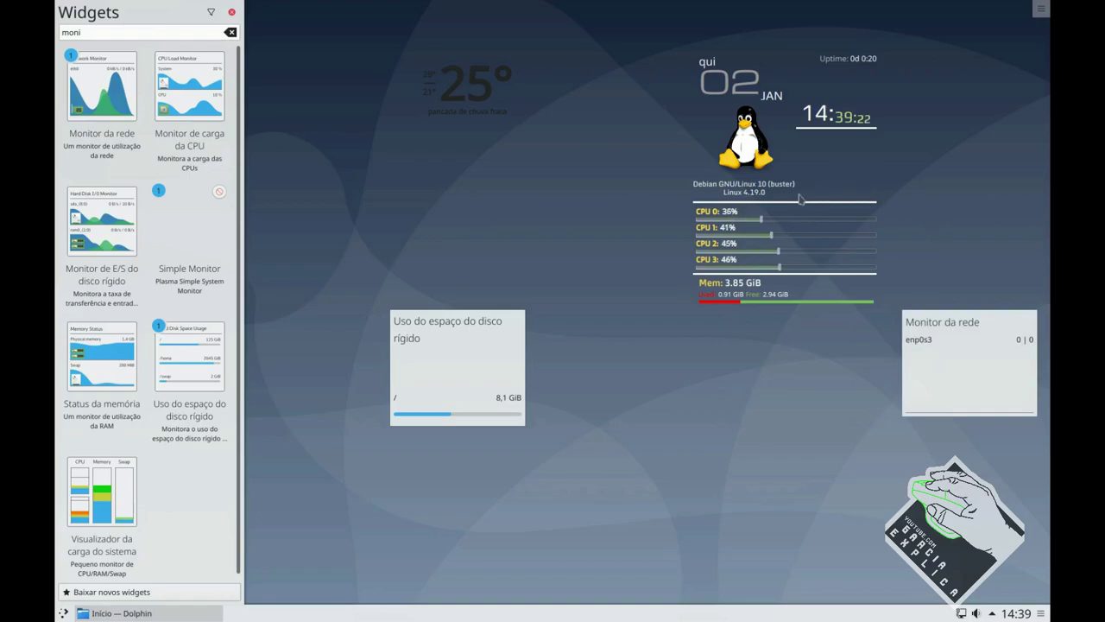
pyautogui.moveTo(494, 368); pyautogui.dragTo(1014, 482)
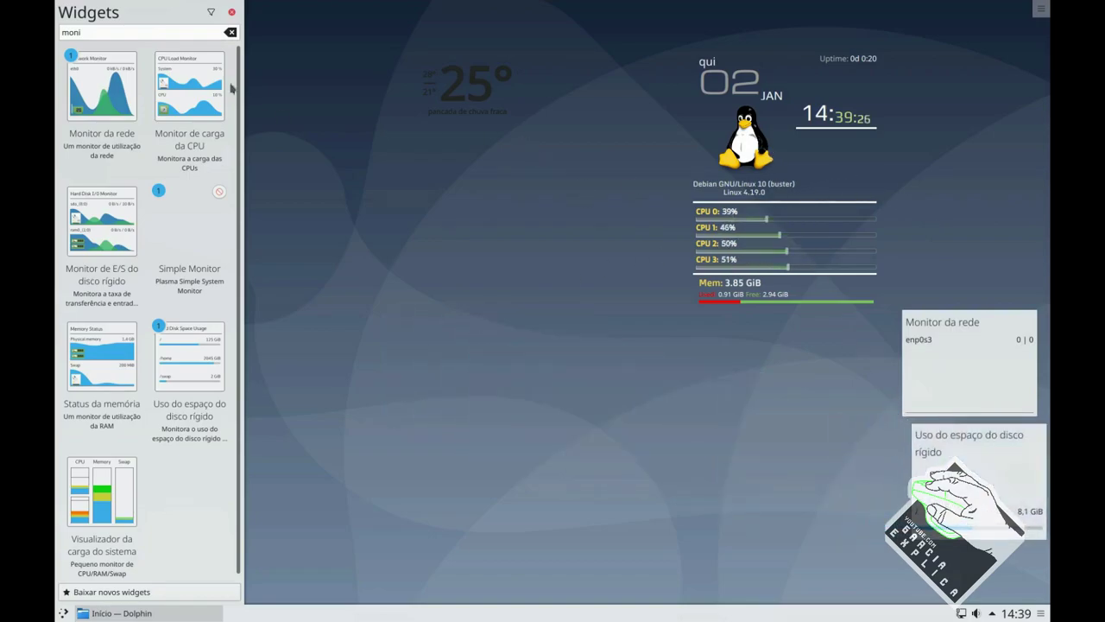
pyautogui.click(231, 12)
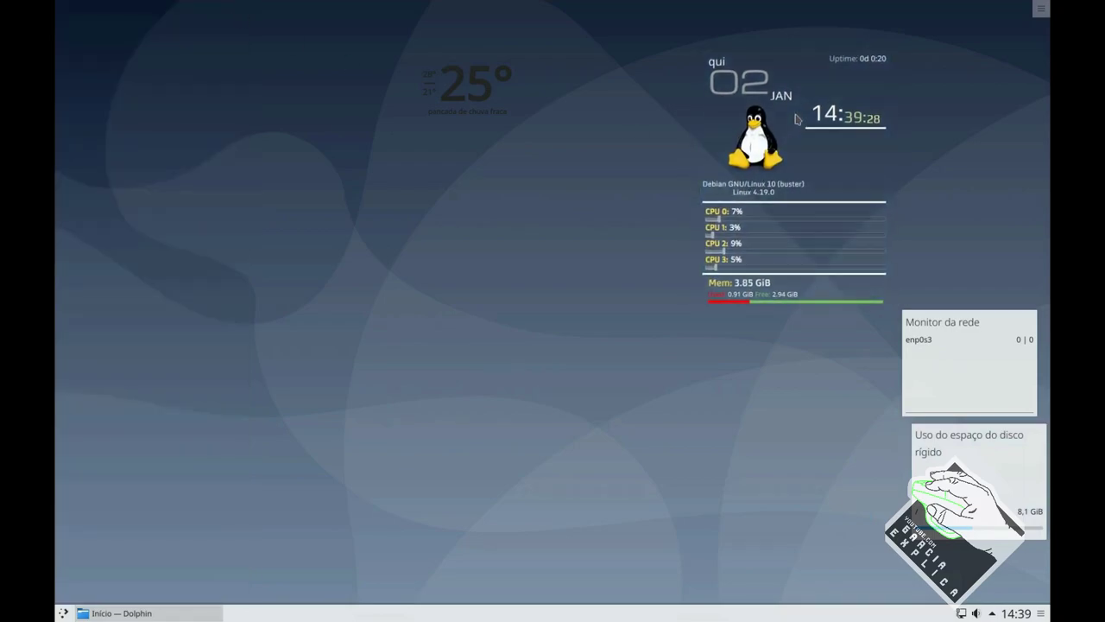
# Move Simple Monitor to the desktop's upper-right corner and Simple Weather to its upper-left corner.
pyautogui.moveTo(796, 119); pyautogui.dragTo(920, 102)
pyautogui.moveTo(487, 101); pyautogui.dragTo(999, 577)
pyautogui.moveTo(147, 570); pyautogui.dragTo(147, 26)
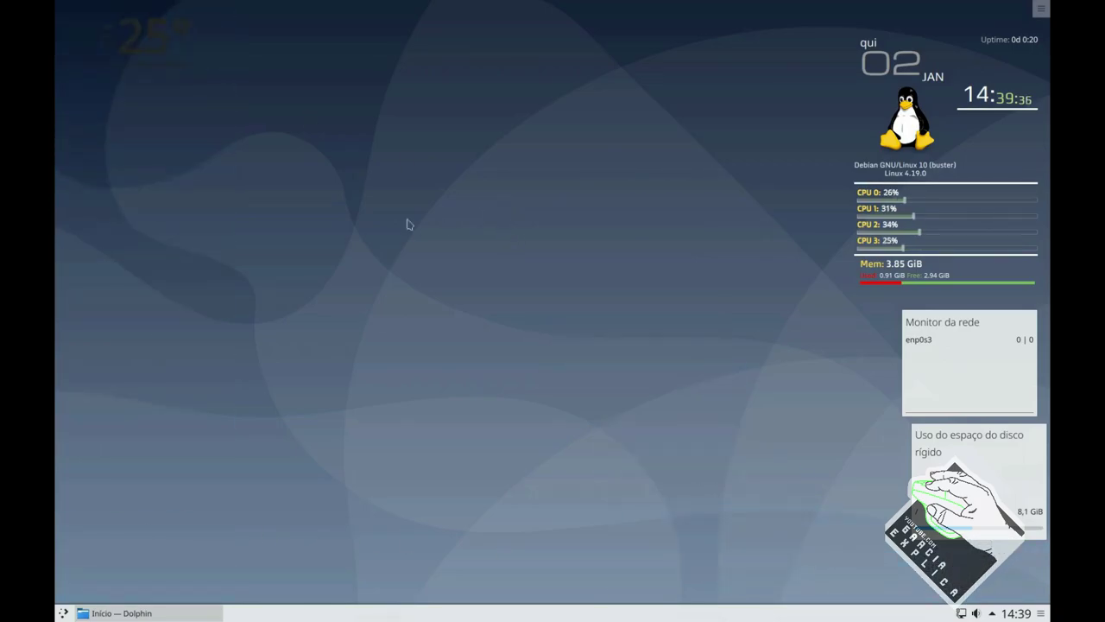
pyautogui.rightClick(556, 318)
pyautogui.click(515, 277)
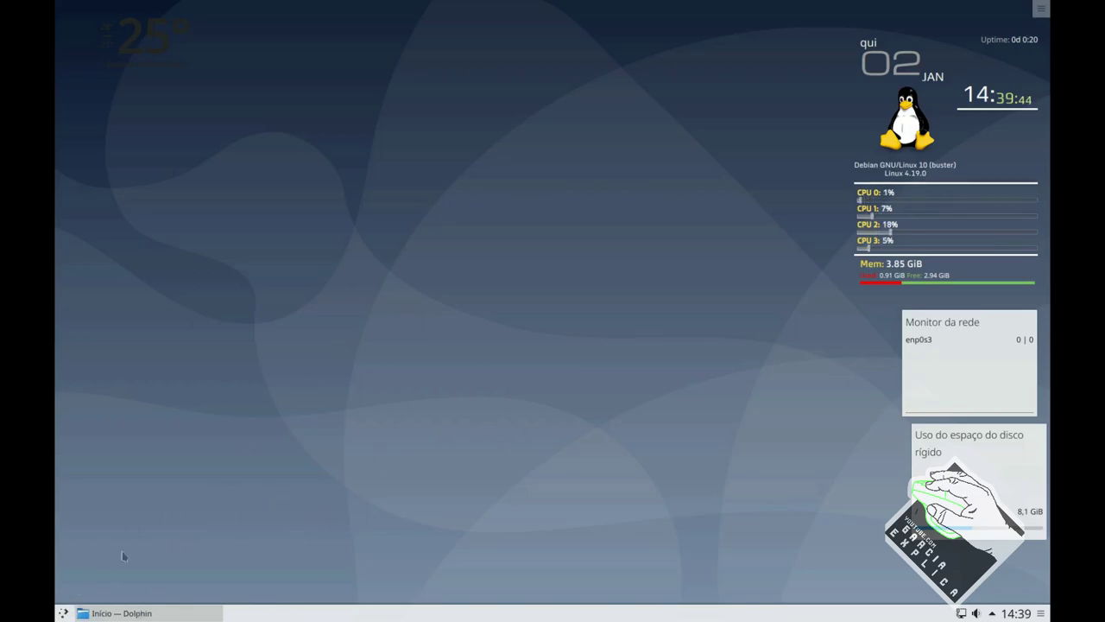
# Open the workspace theme appearance settings (Tema do Espaço de Trabalho) in System Settings.
pyautogui.click(64, 612)
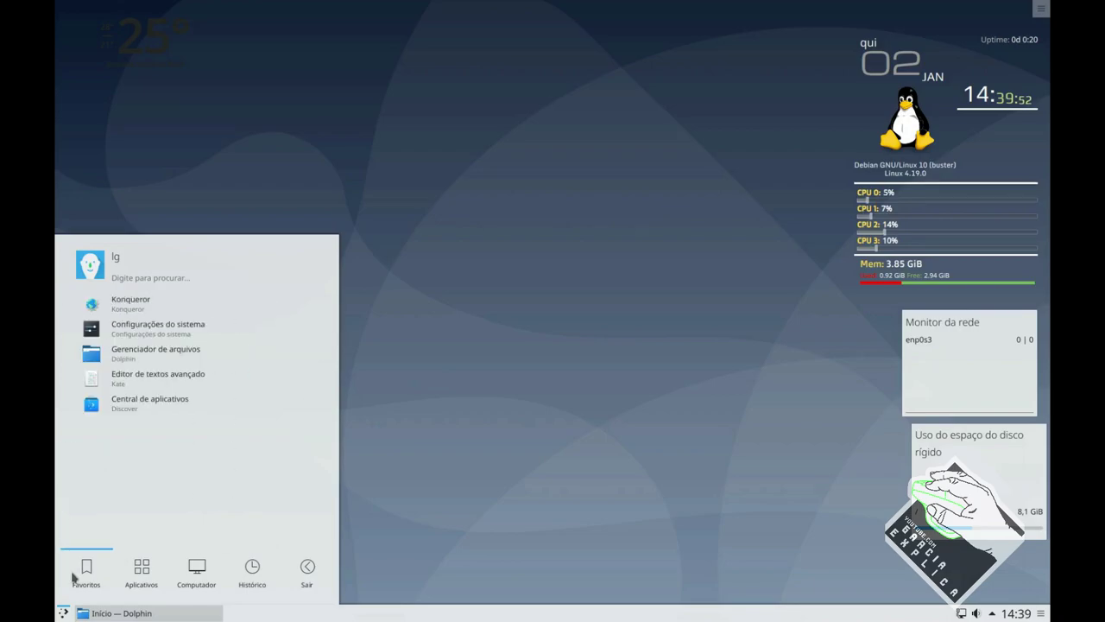
pyautogui.click(132, 335)
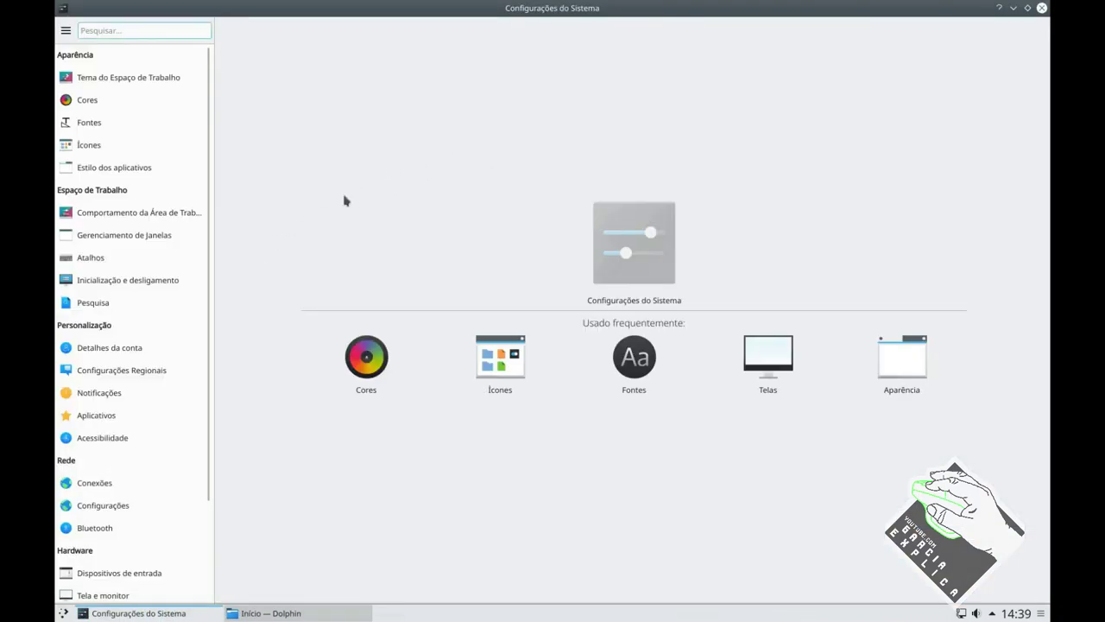
pyautogui.click(117, 101)
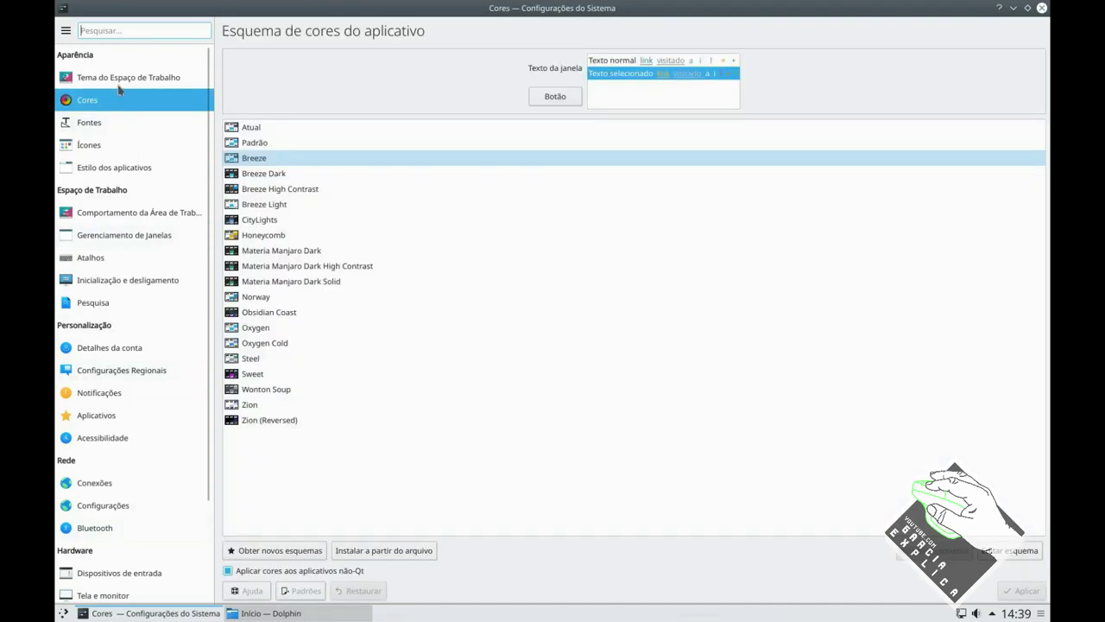
pyautogui.click(123, 77)
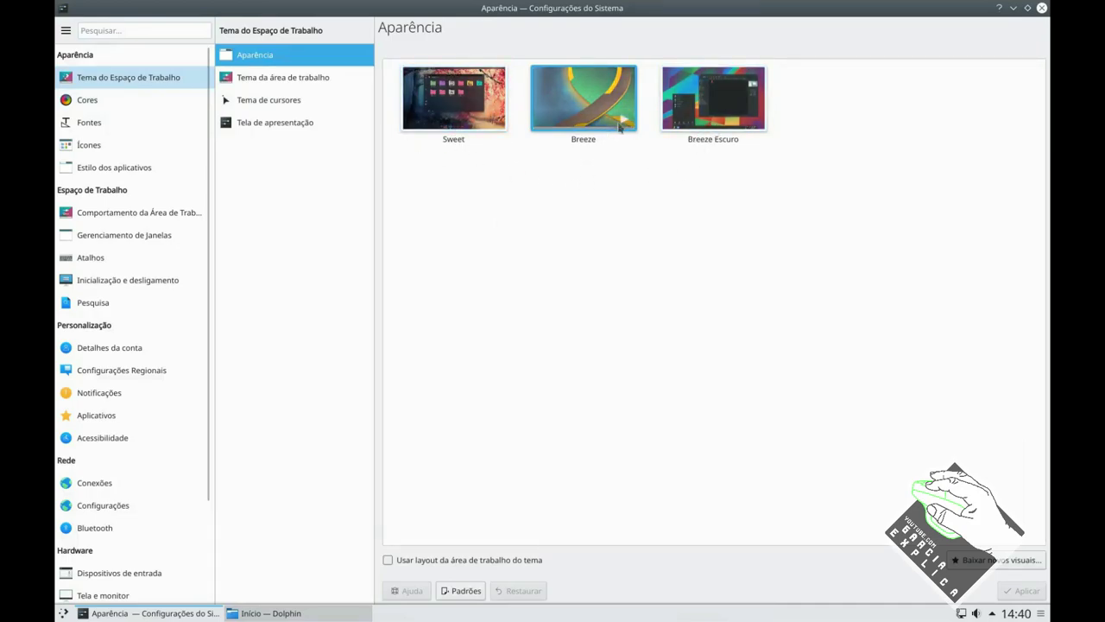
# Review the available color schemes, the font settings and the installed icon themes.
pyautogui.click(145, 102)
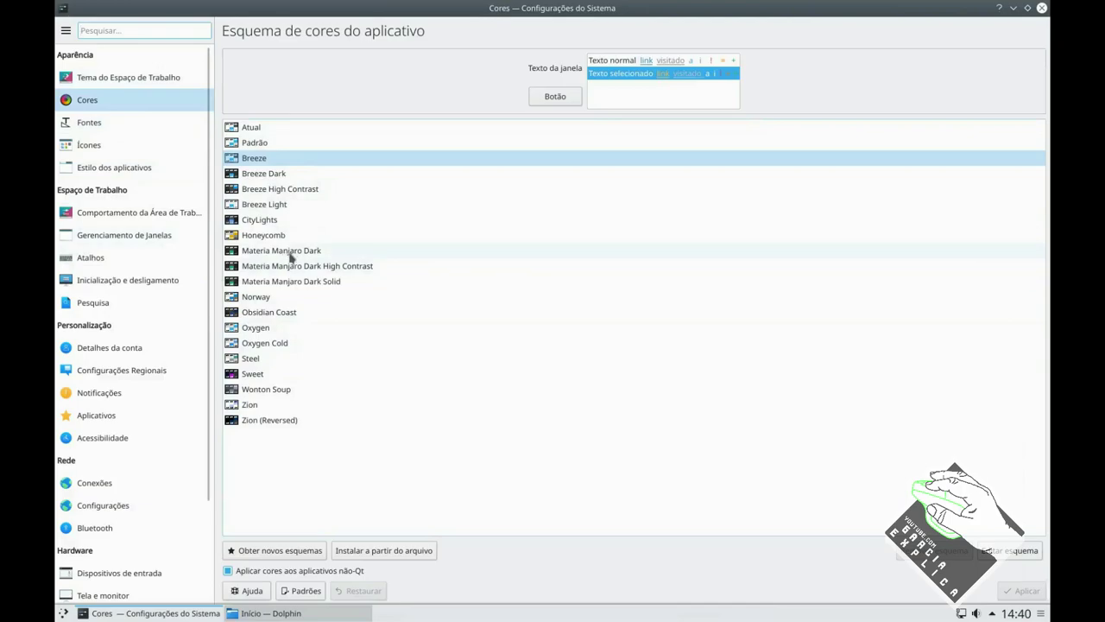
pyautogui.click(108, 127)
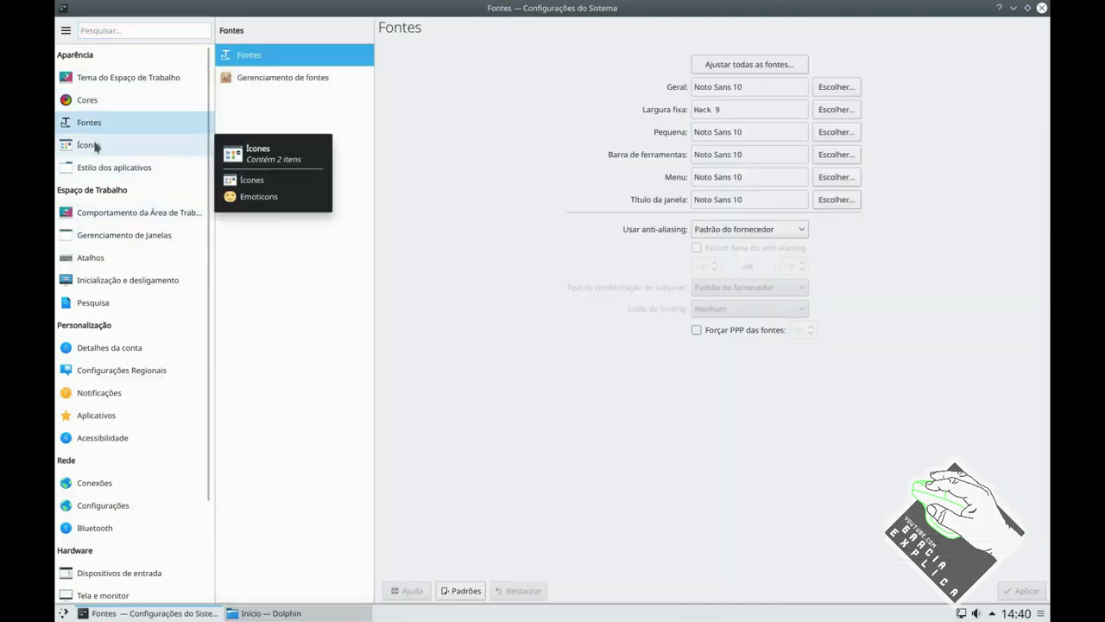
pyautogui.click(95, 147)
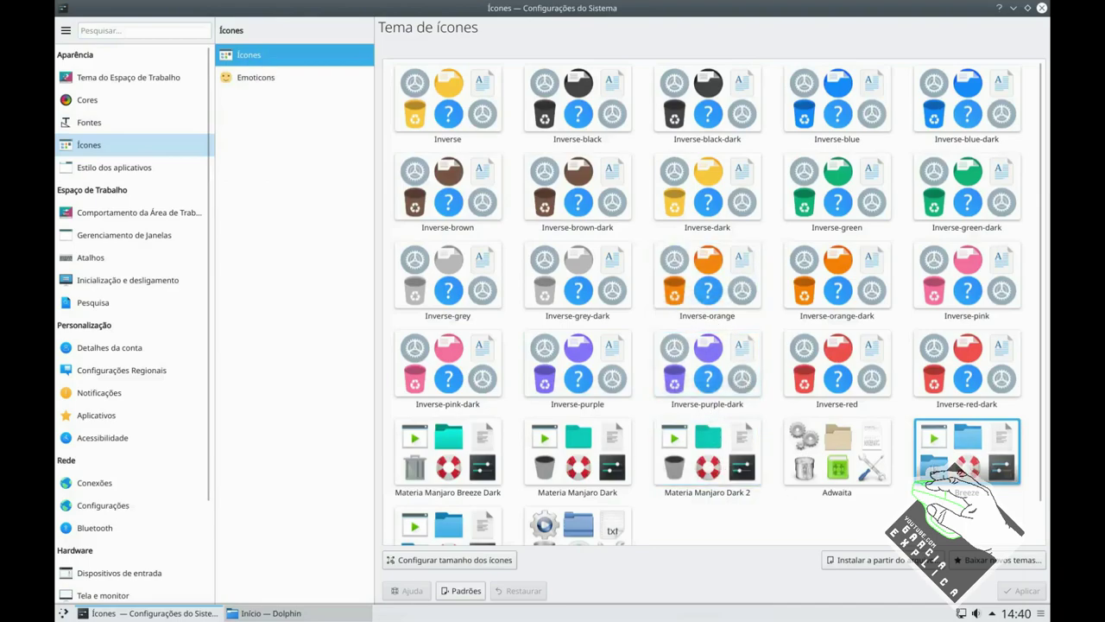
pyautogui.scroll(-1, 960, 458)
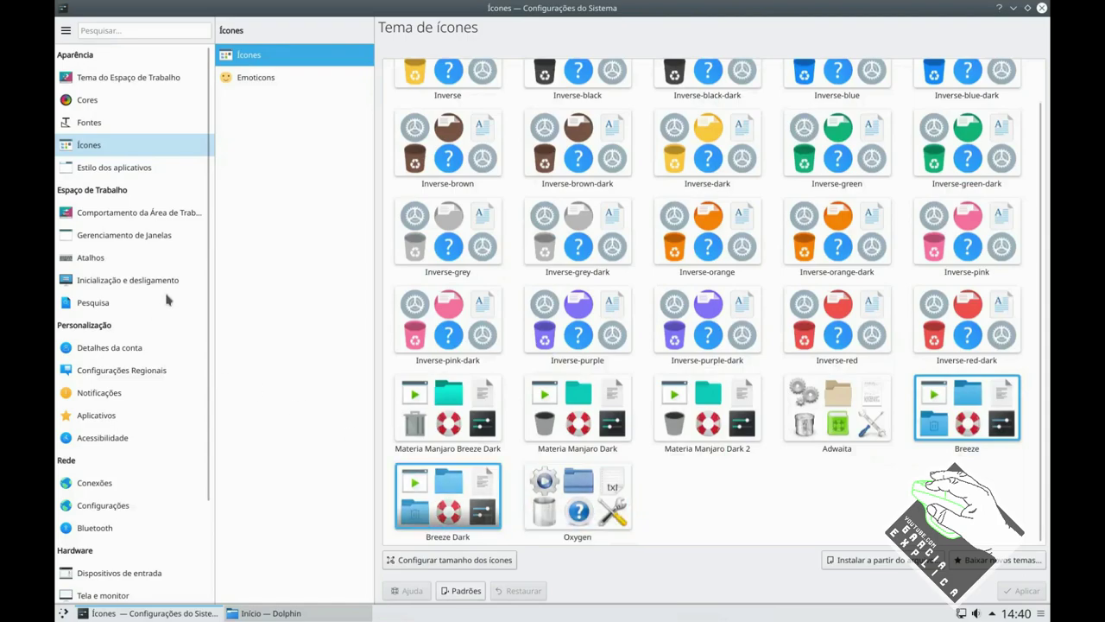
# Apply the Breeze Escuro appearance as the workspace theme.
pyautogui.click(112, 81)
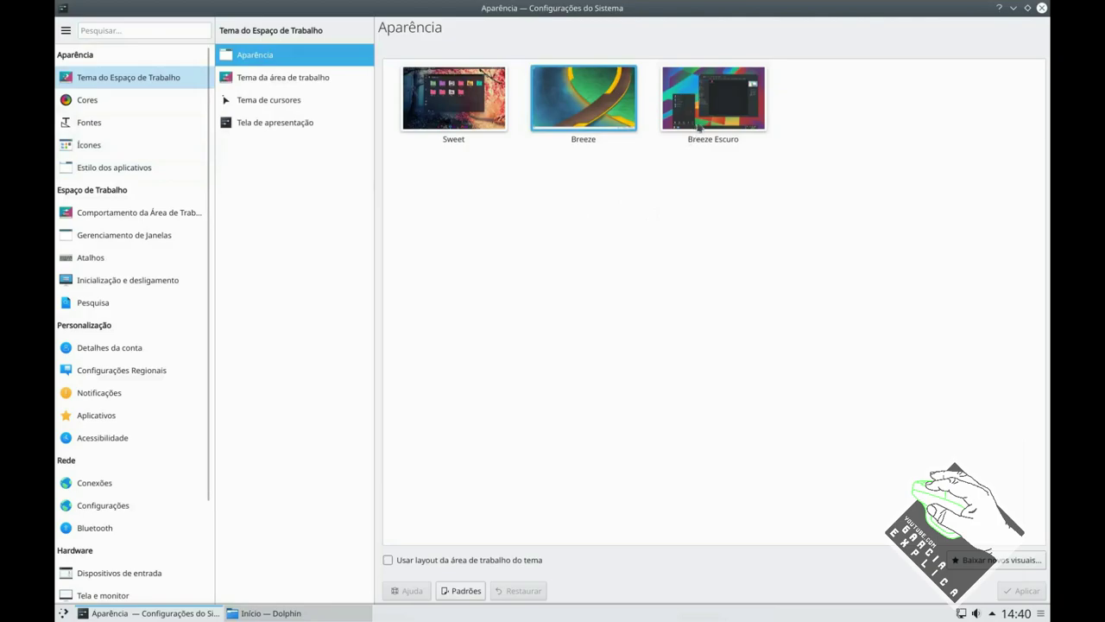
pyautogui.click(708, 121)
pyautogui.click(1023, 591)
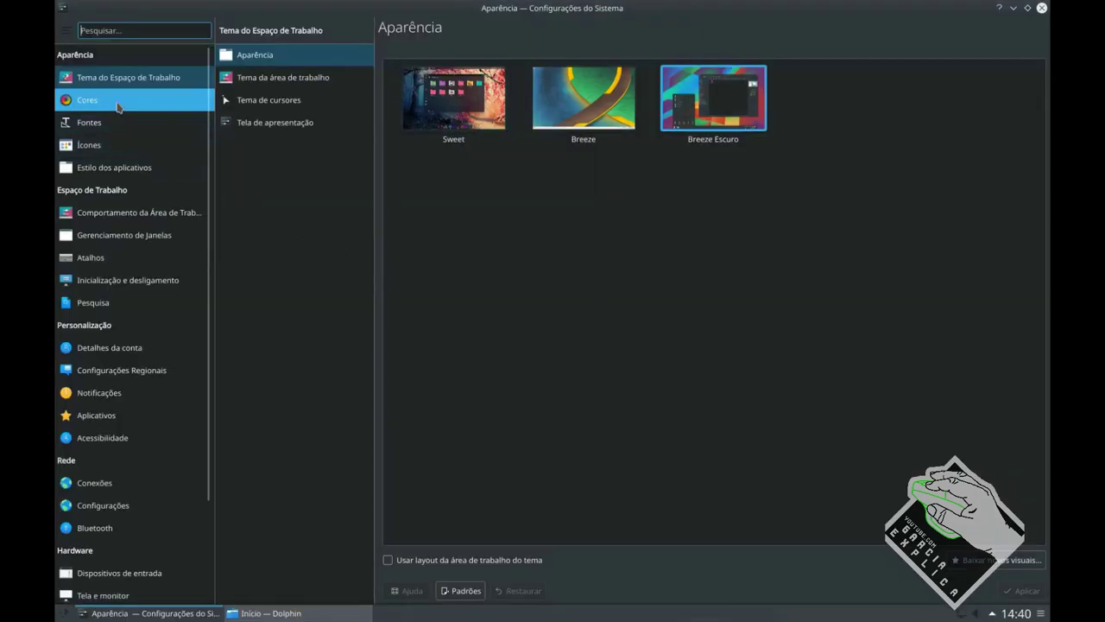
# Try out the application color schemes Zion (Reversed), Breeze Dark and Breeze High Contrast, applying each in turn.
pyautogui.click(104, 100)
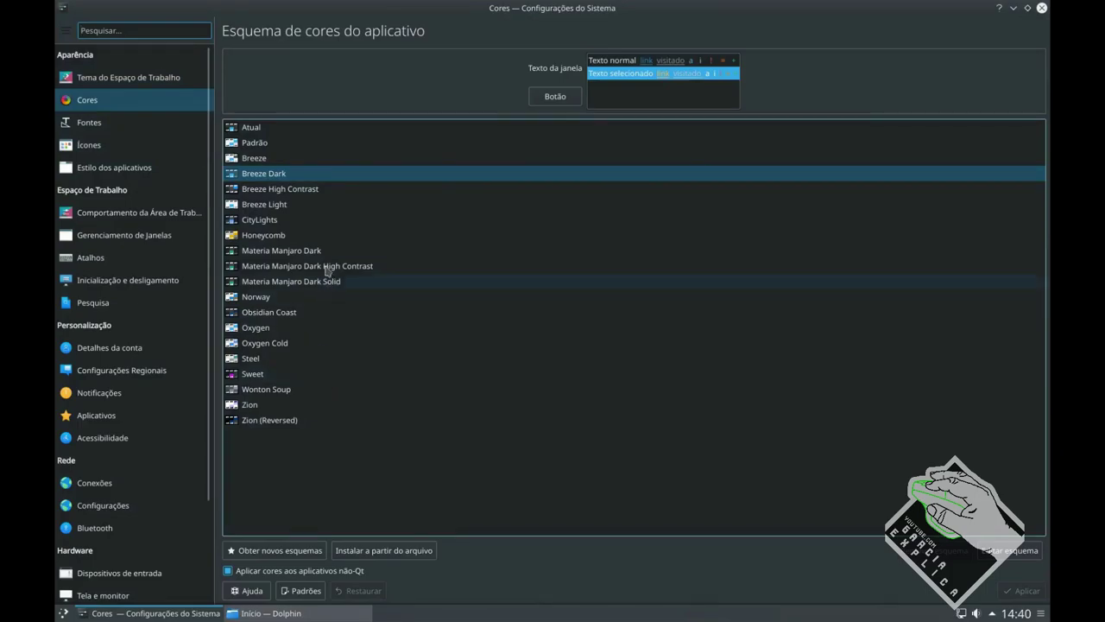
pyautogui.click(292, 423)
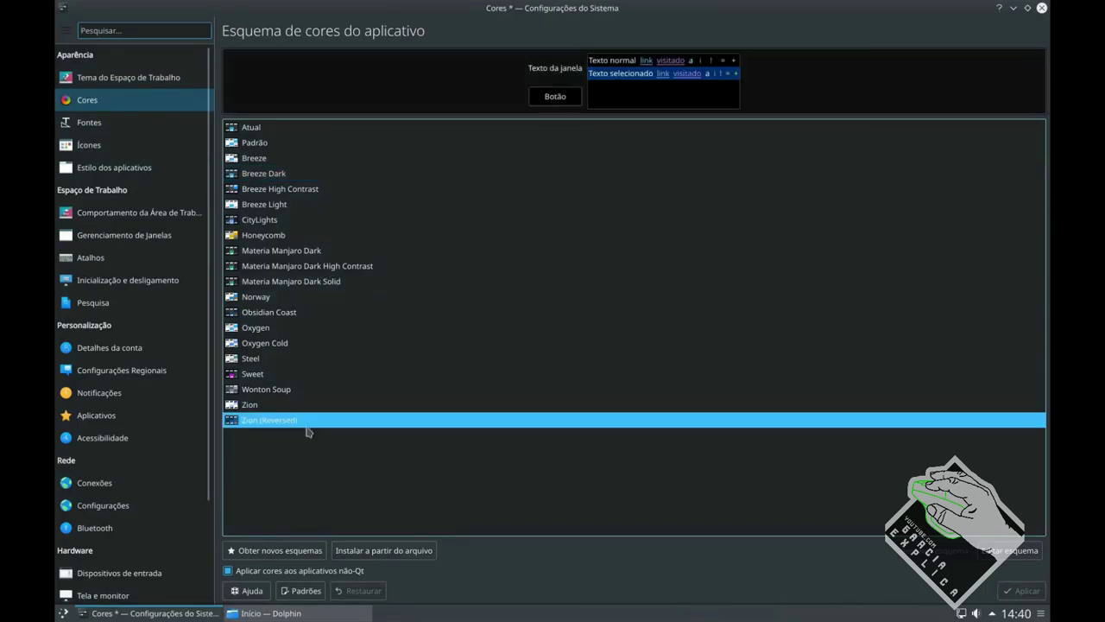
pyautogui.click(1023, 590)
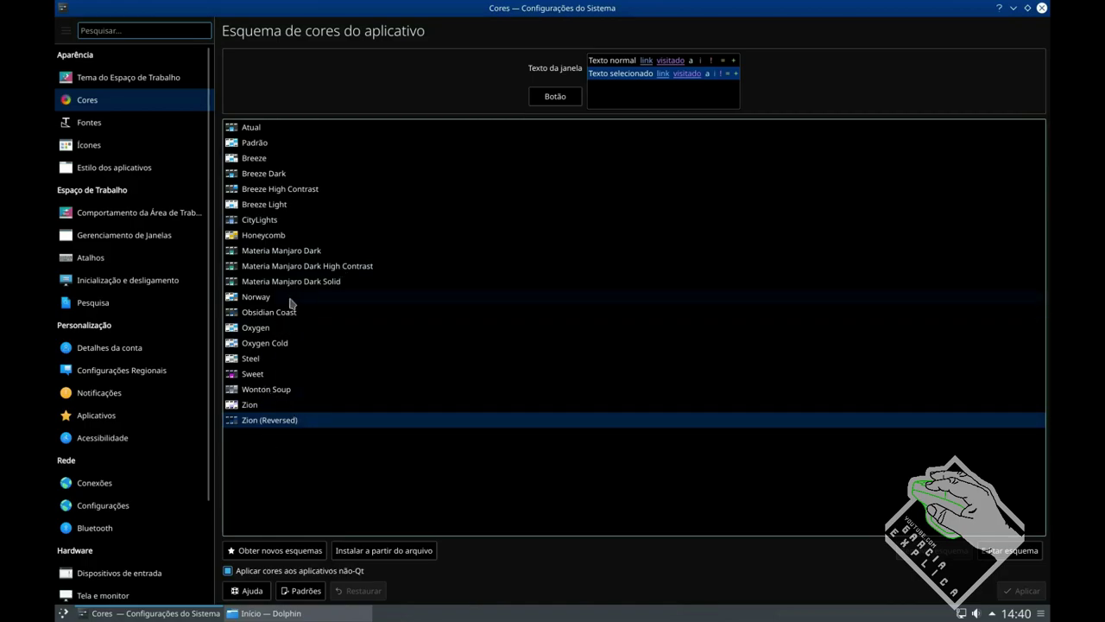
pyautogui.click(268, 190)
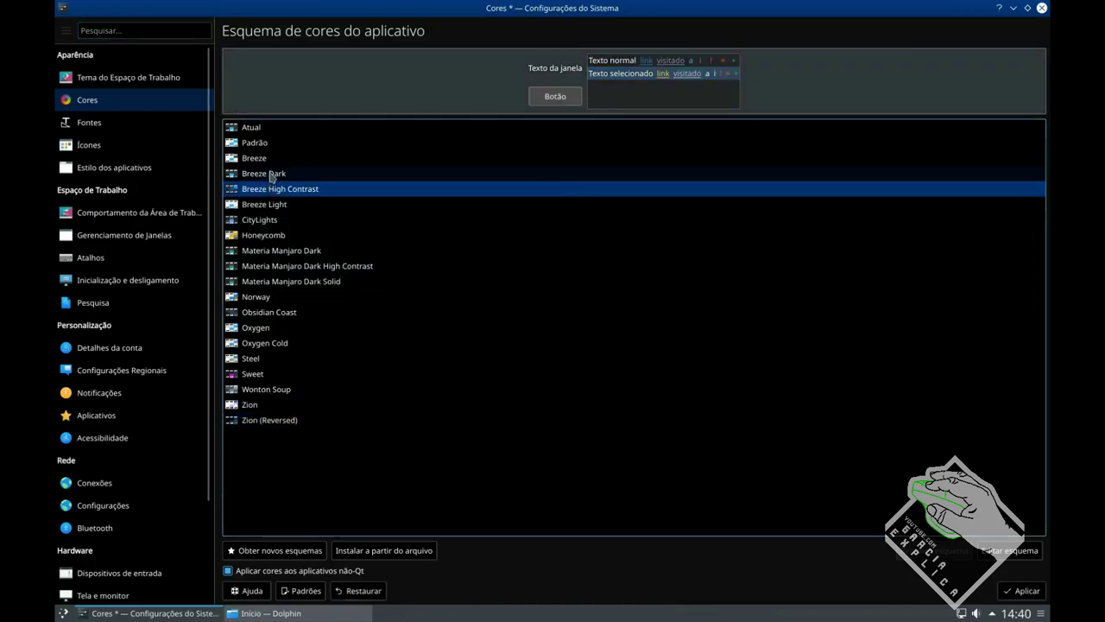
pyautogui.click(271, 174)
pyautogui.click(1020, 594)
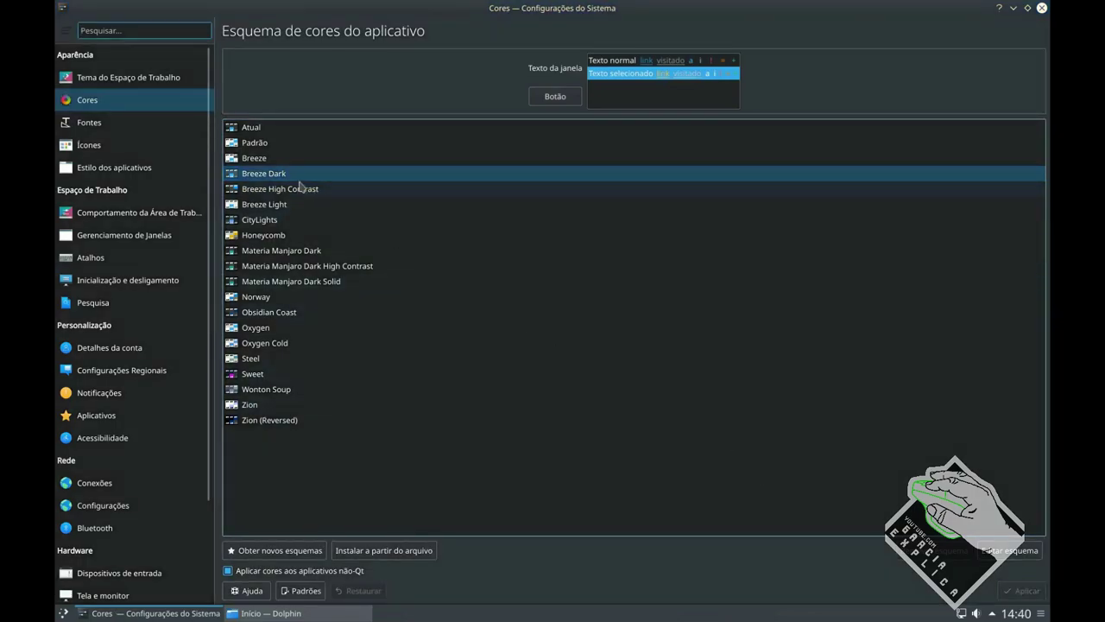
pyautogui.click(298, 188)
pyautogui.click(1025, 592)
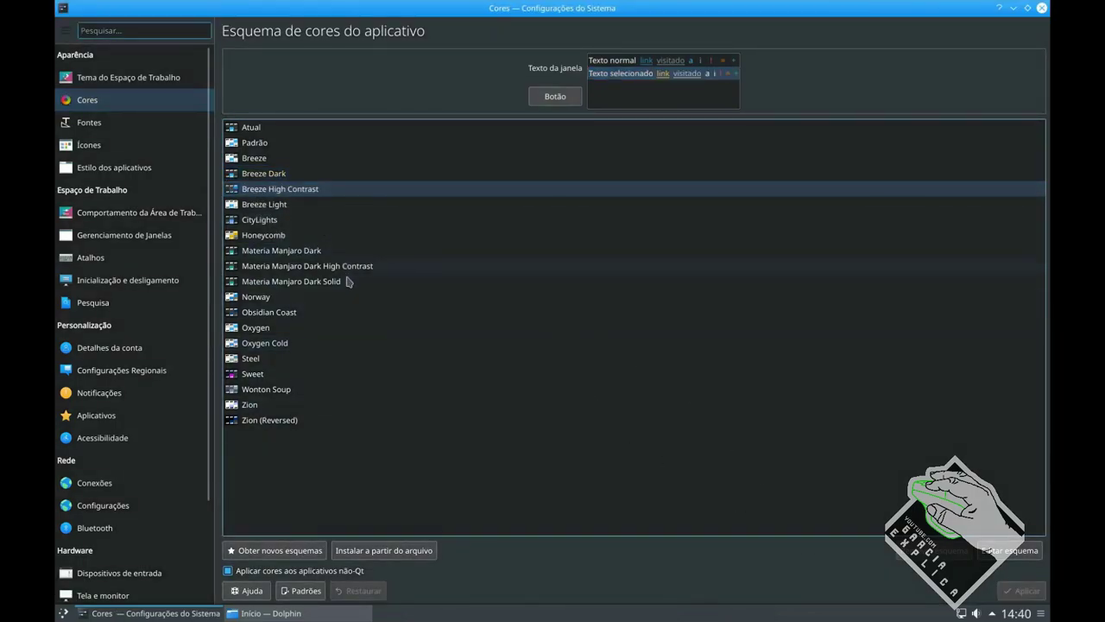
# Apply the Obsidian Coast color scheme and the Oxygen icon theme.
pyautogui.click(285, 316)
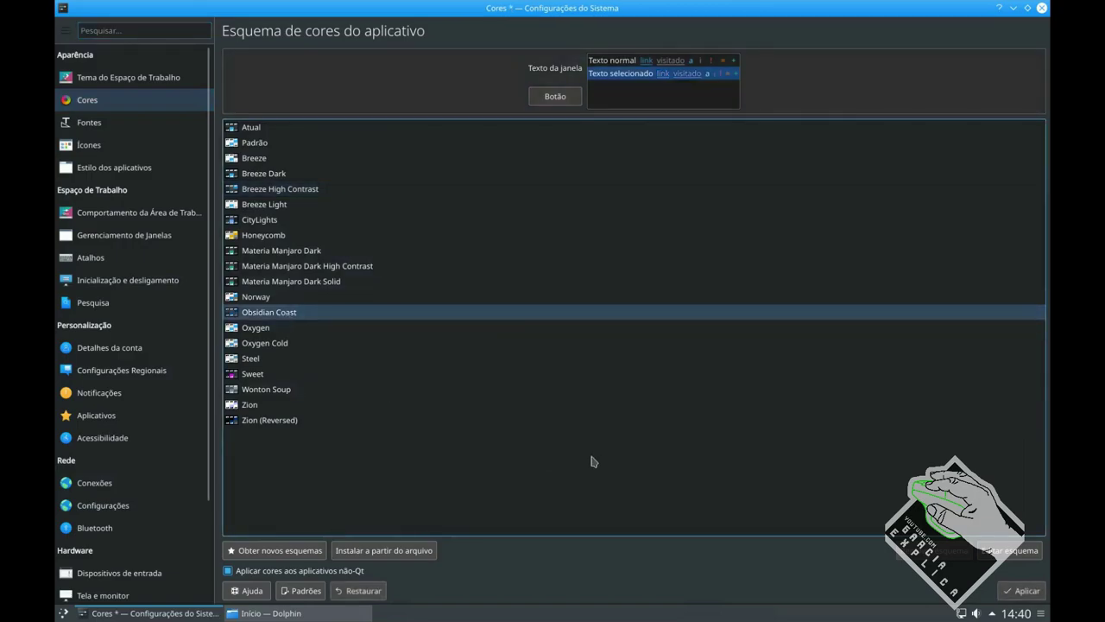
pyautogui.click(1014, 590)
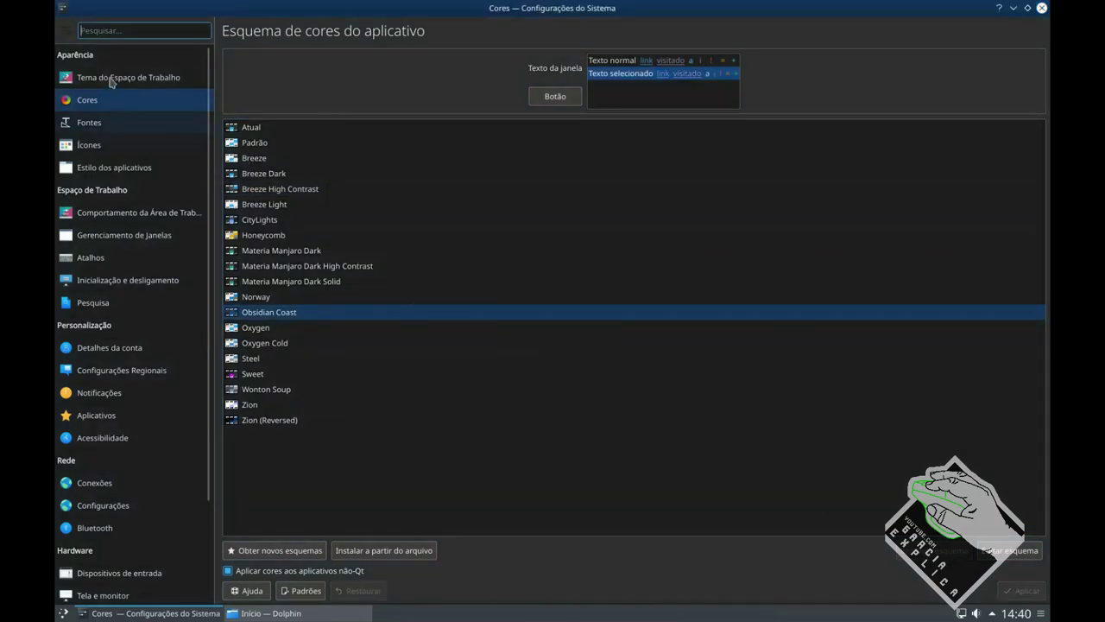
pyautogui.click(130, 154)
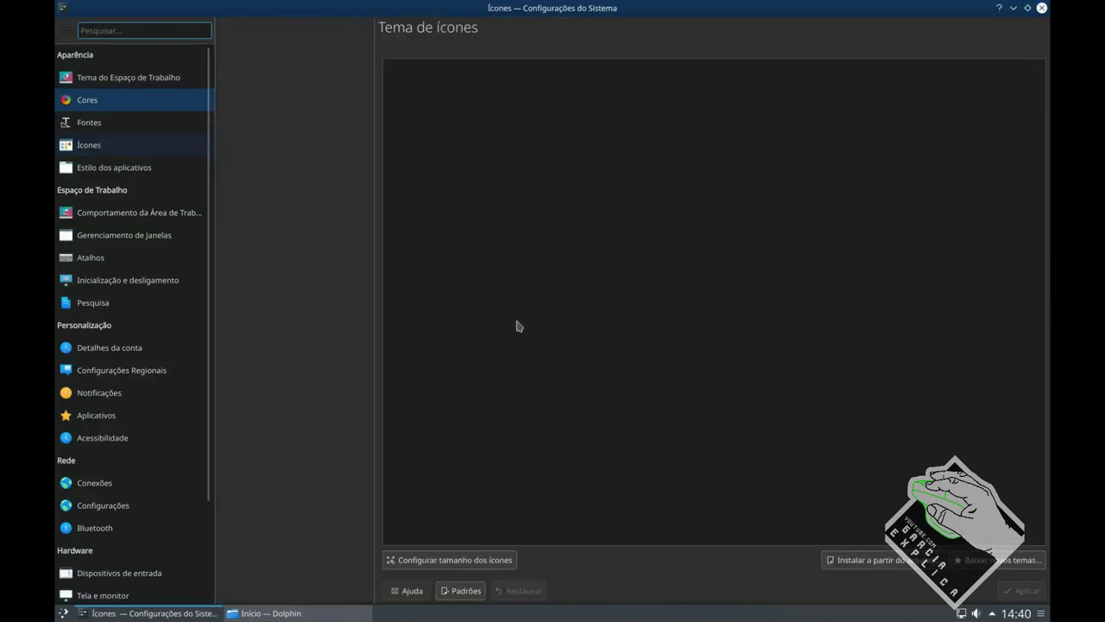
pyautogui.click(615, 504)
pyautogui.click(1021, 591)
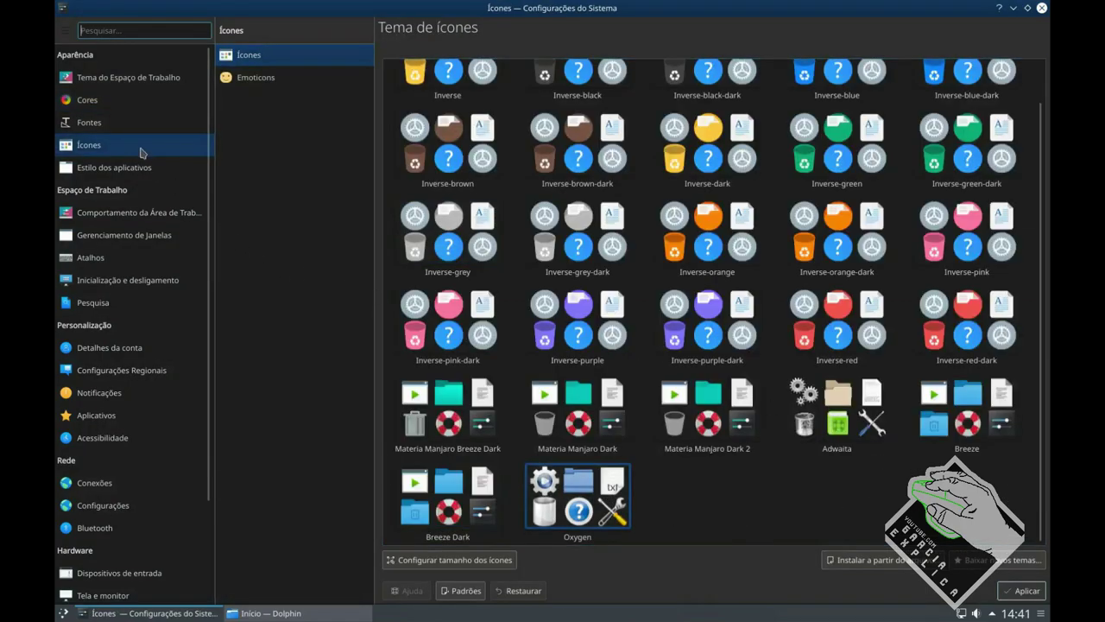
# Set the application widget style to Oxygen, apply it and close System Settings.
pyautogui.click(121, 167)
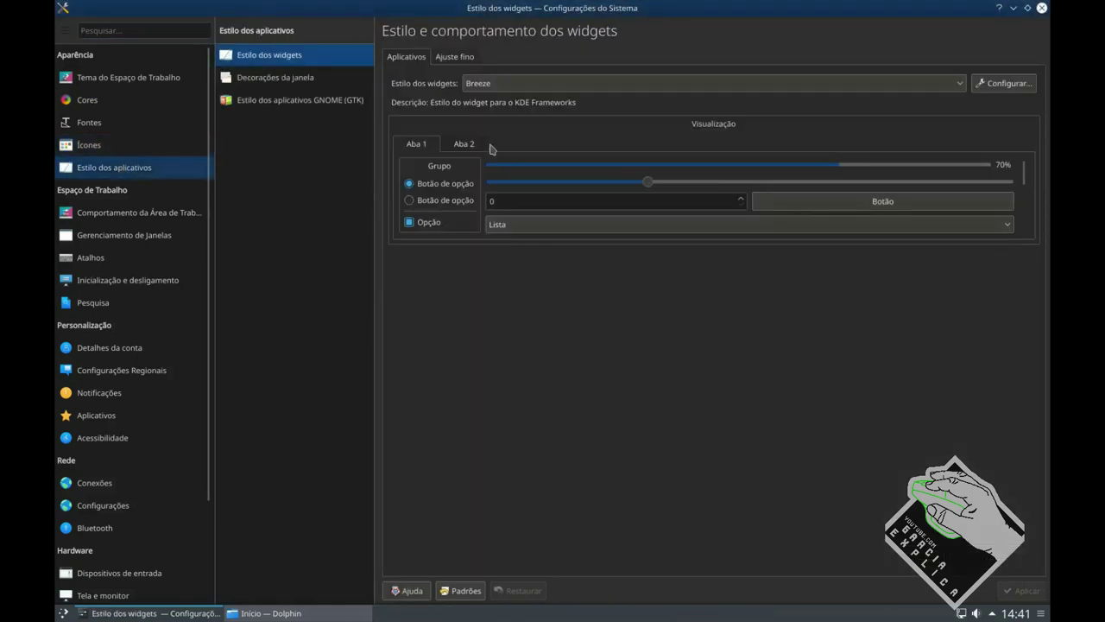
pyautogui.click(502, 87)
pyautogui.click(487, 144)
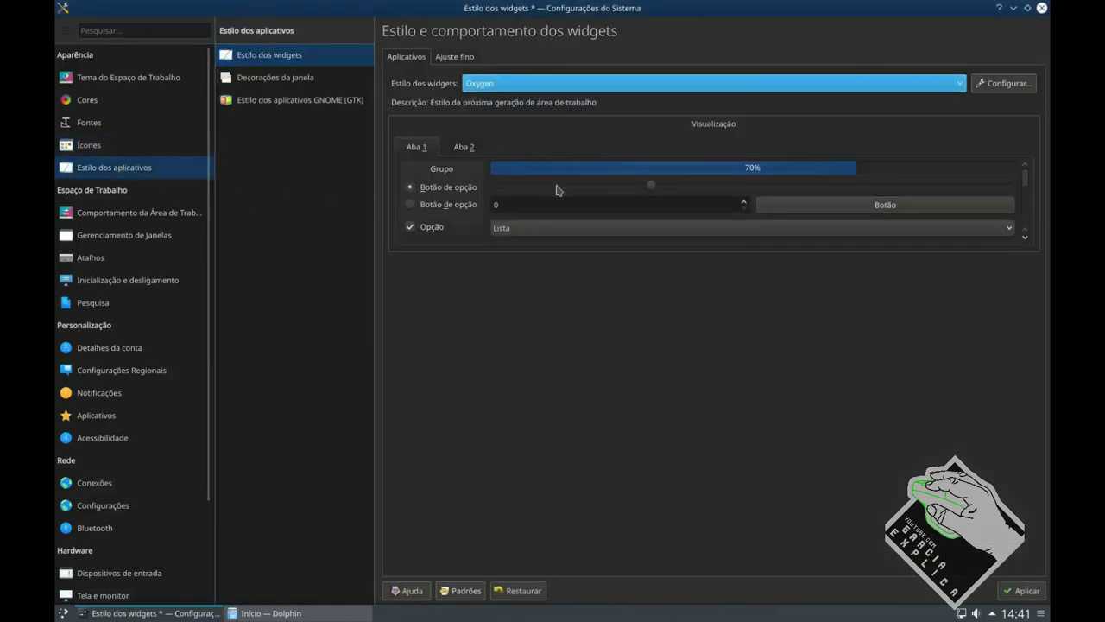
pyautogui.click(1024, 590)
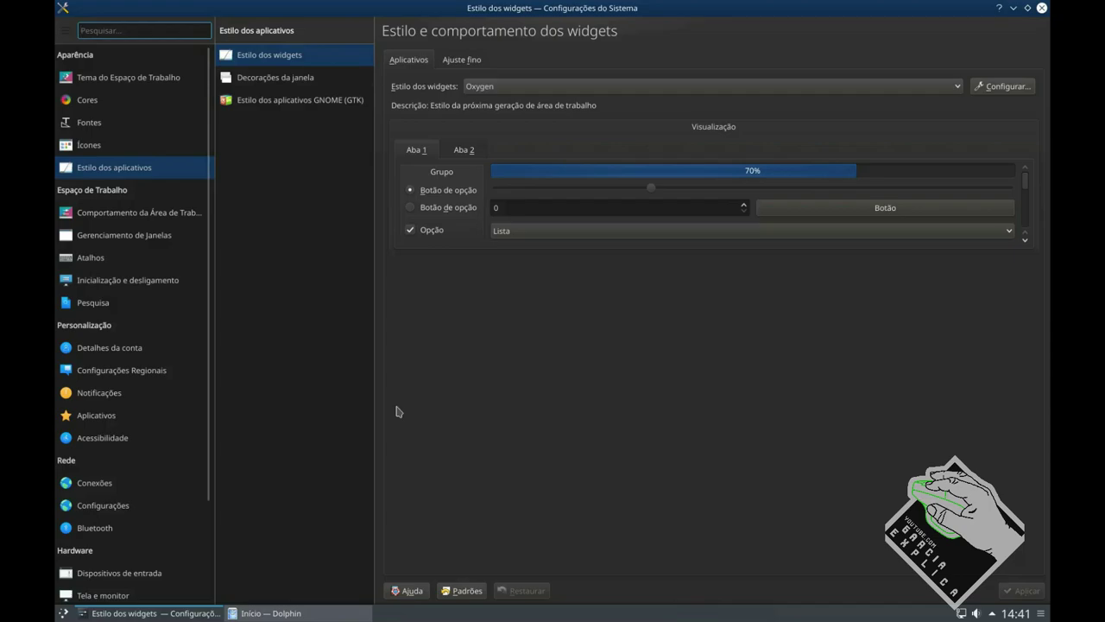
pyautogui.click(1040, 7)
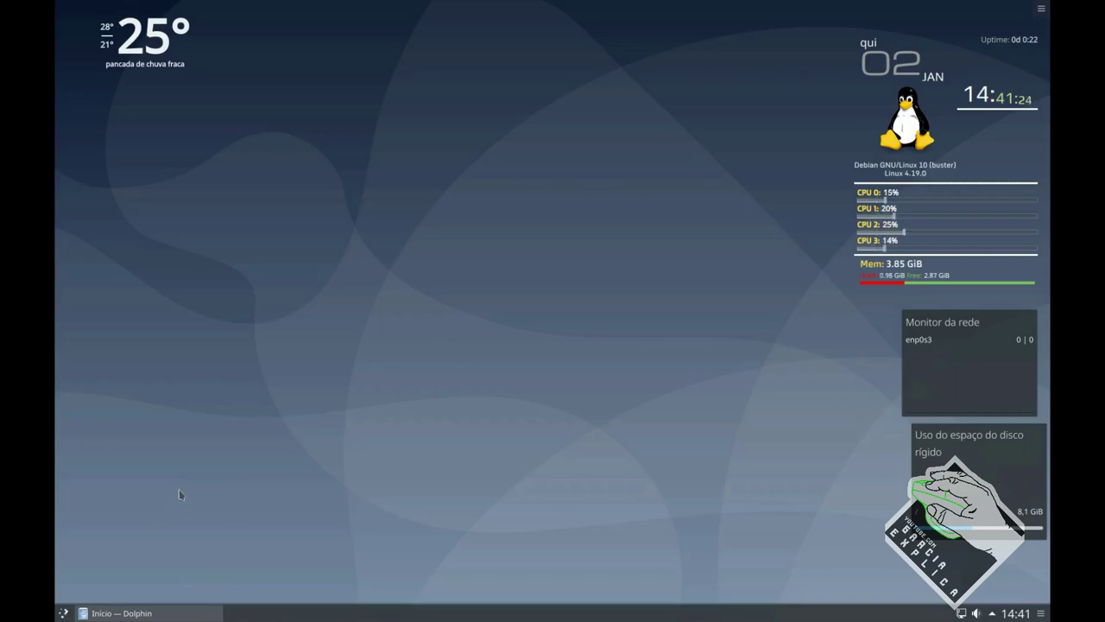
# Launch the Discover application center and open its Plasma extensions (Extensões do Plasma).
pyautogui.press('super')
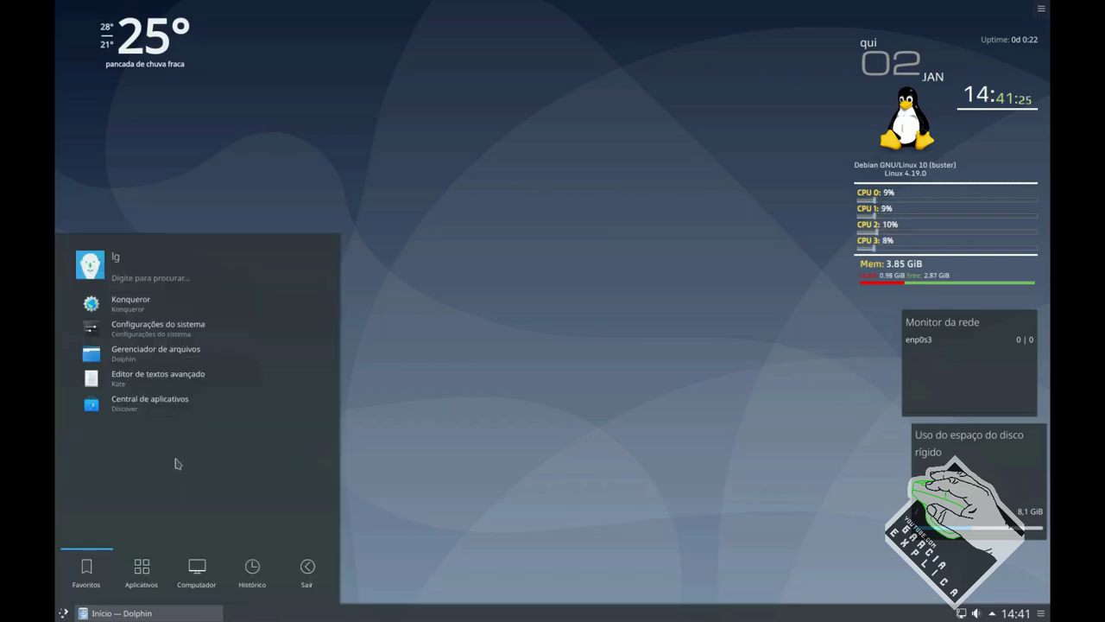
pyautogui.click(126, 413)
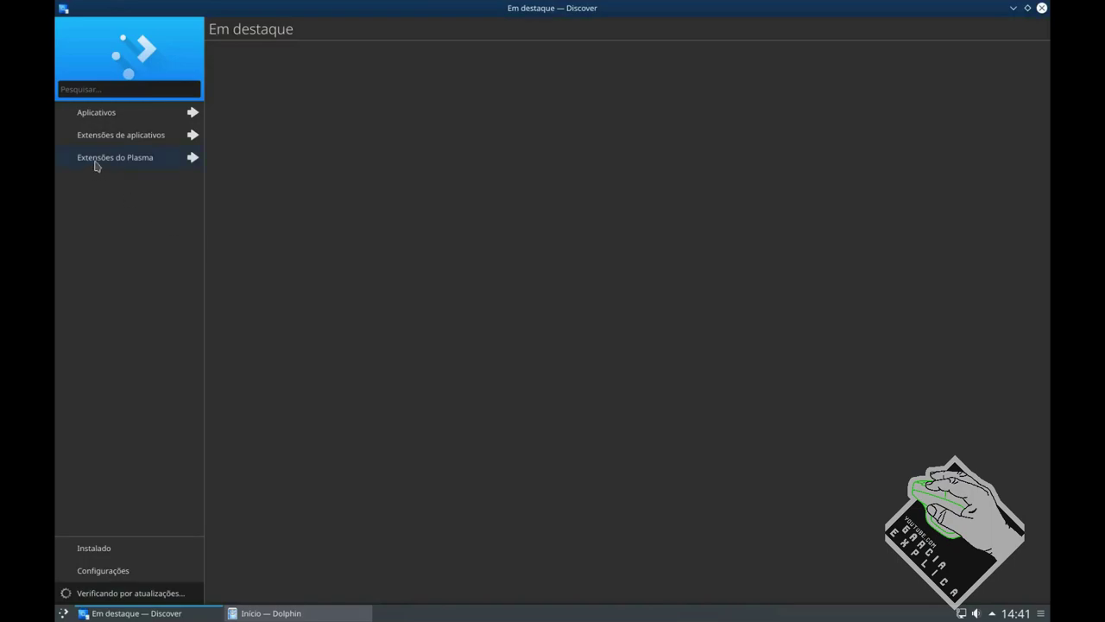
pyautogui.click(96, 164)
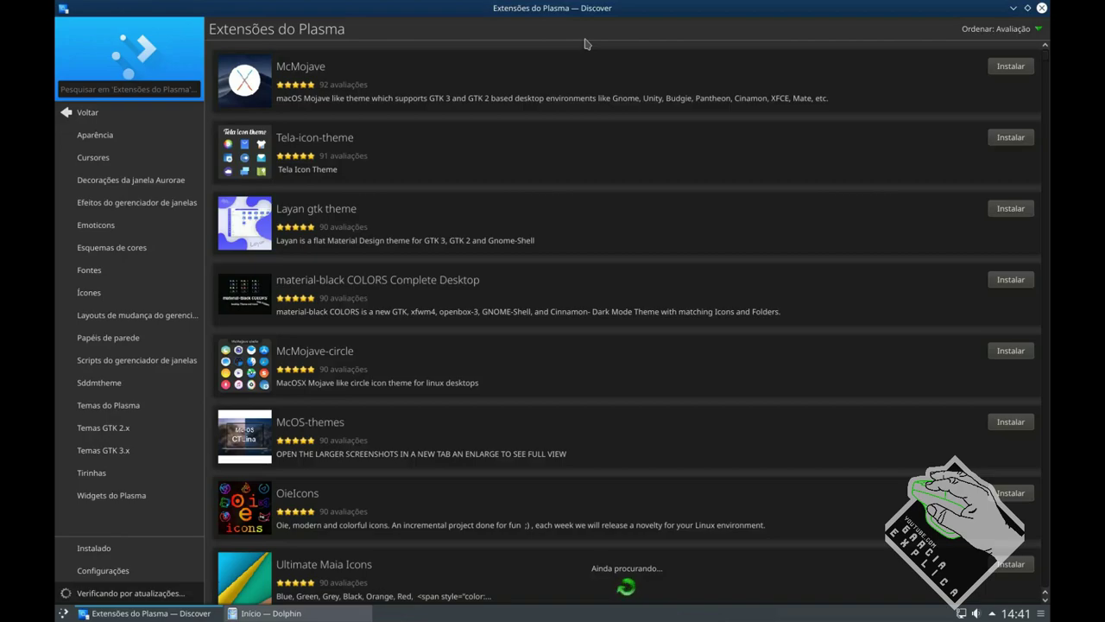
pyautogui.click(98, 112)
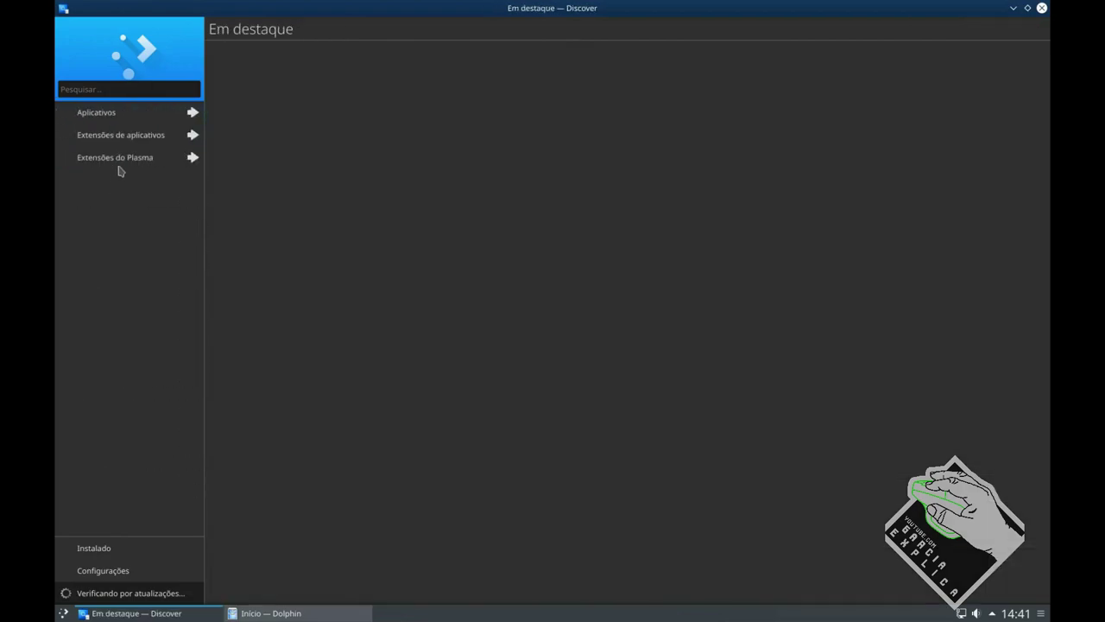
pyautogui.click(132, 162)
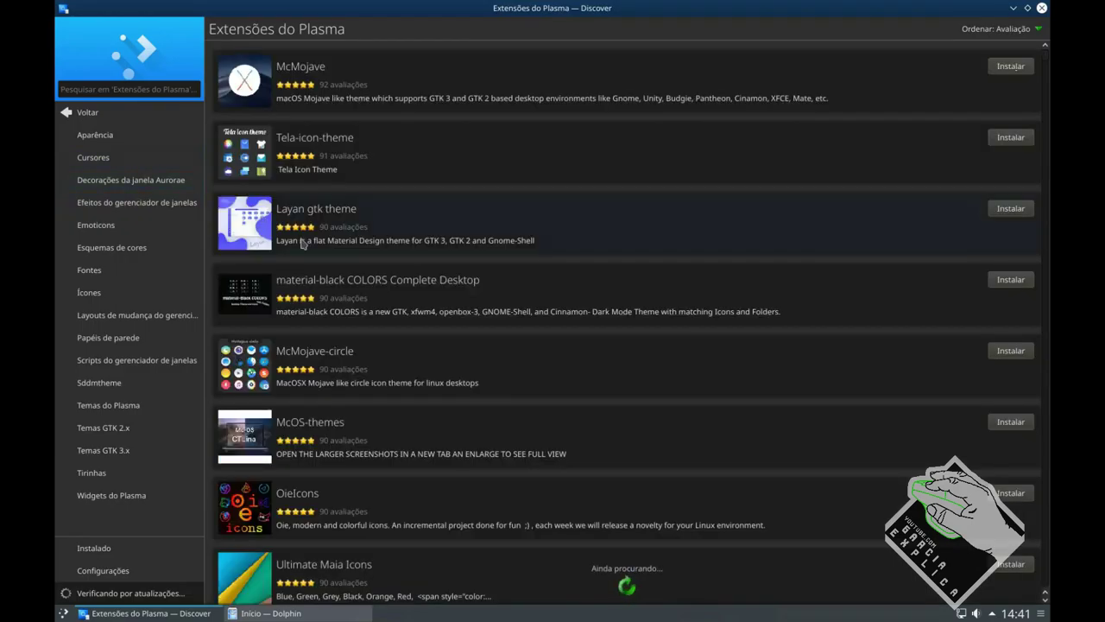
# Install the Sweet KDE and Aritim-Dark Look-and-Feel themes from the Aparência category.
pyautogui.click(128, 142)
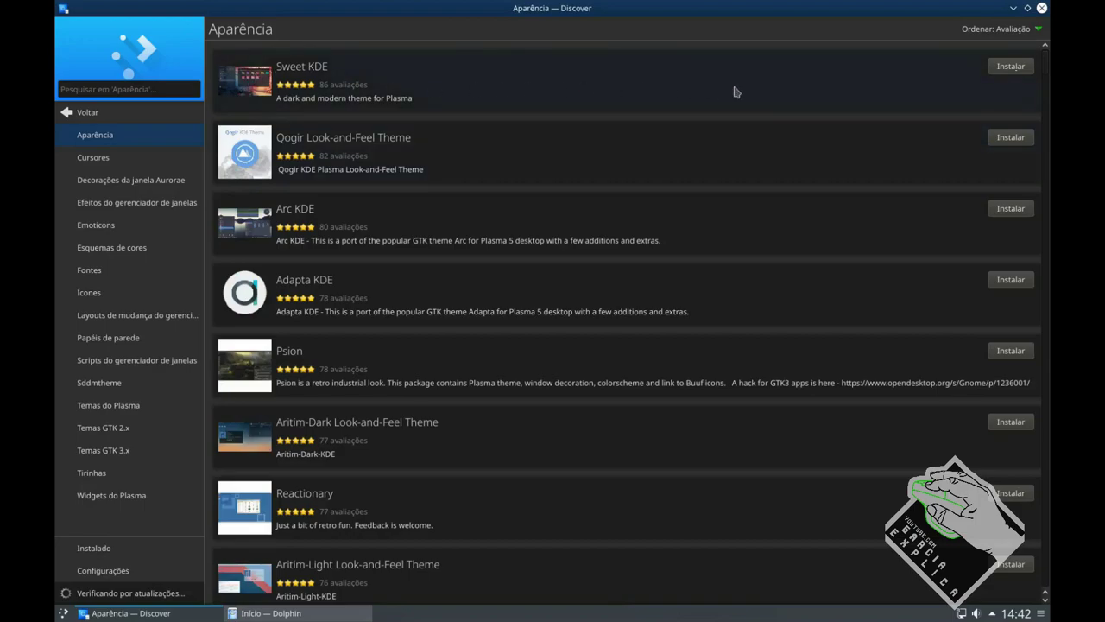
pyautogui.click(1011, 68)
pyautogui.scroll(-2, 488, 429)
pyautogui.scroll(-1, 489, 429)
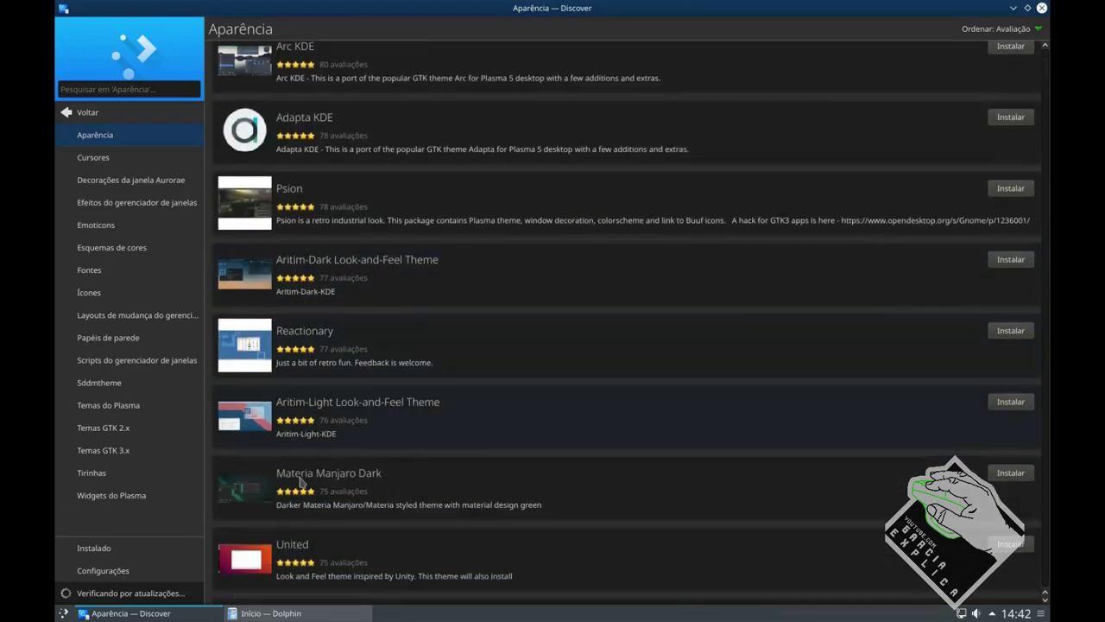
pyautogui.scroll(-1, 494, 413)
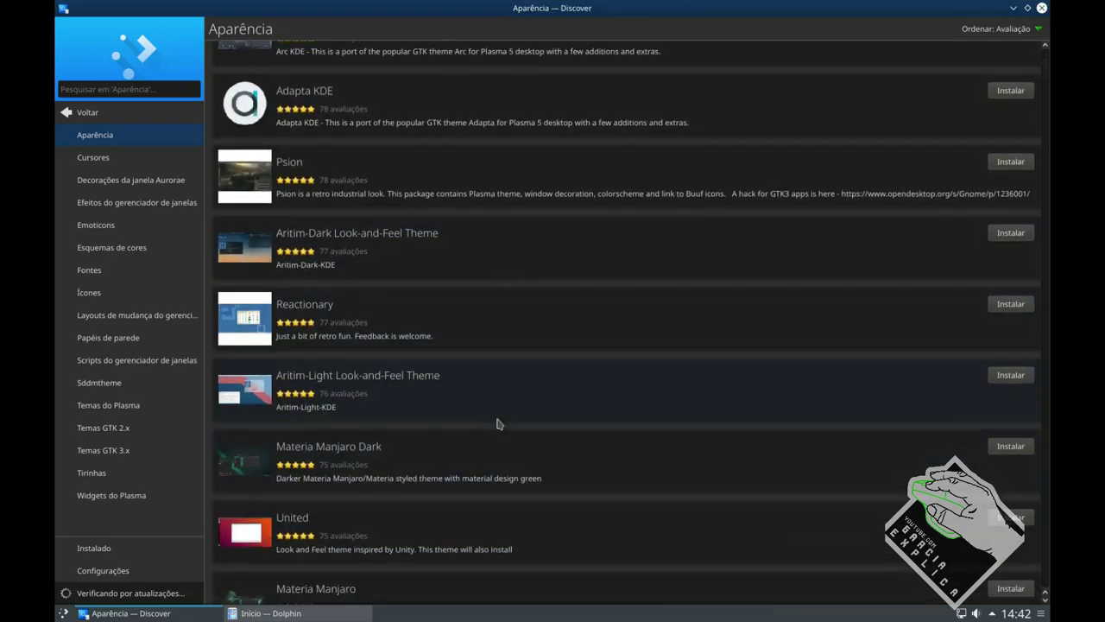
pyautogui.click(1012, 233)
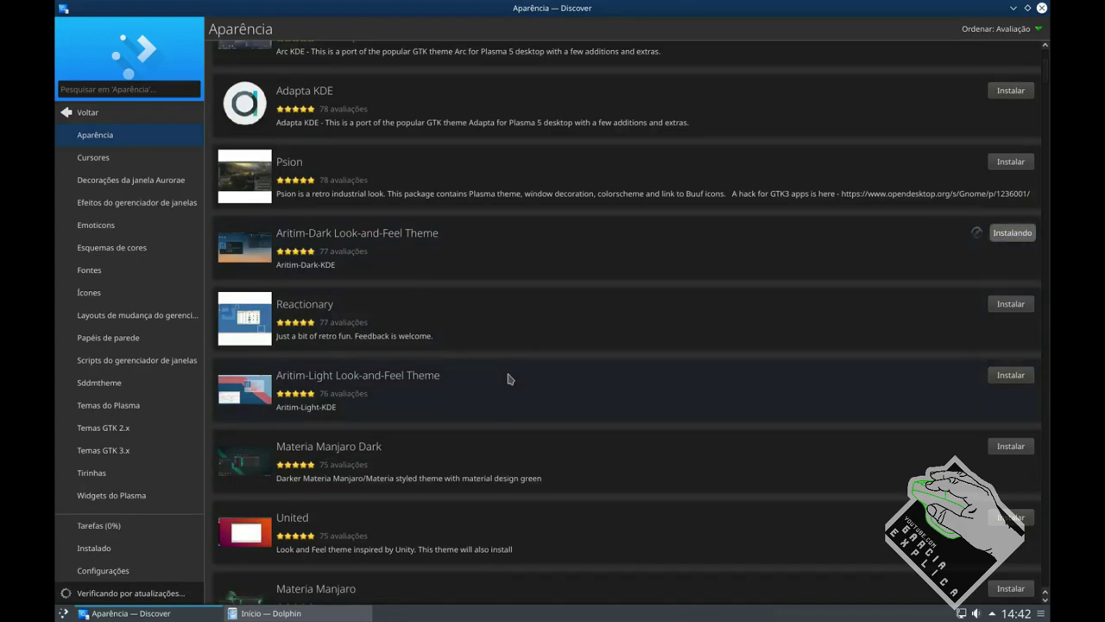
pyautogui.scroll(5, 510, 378)
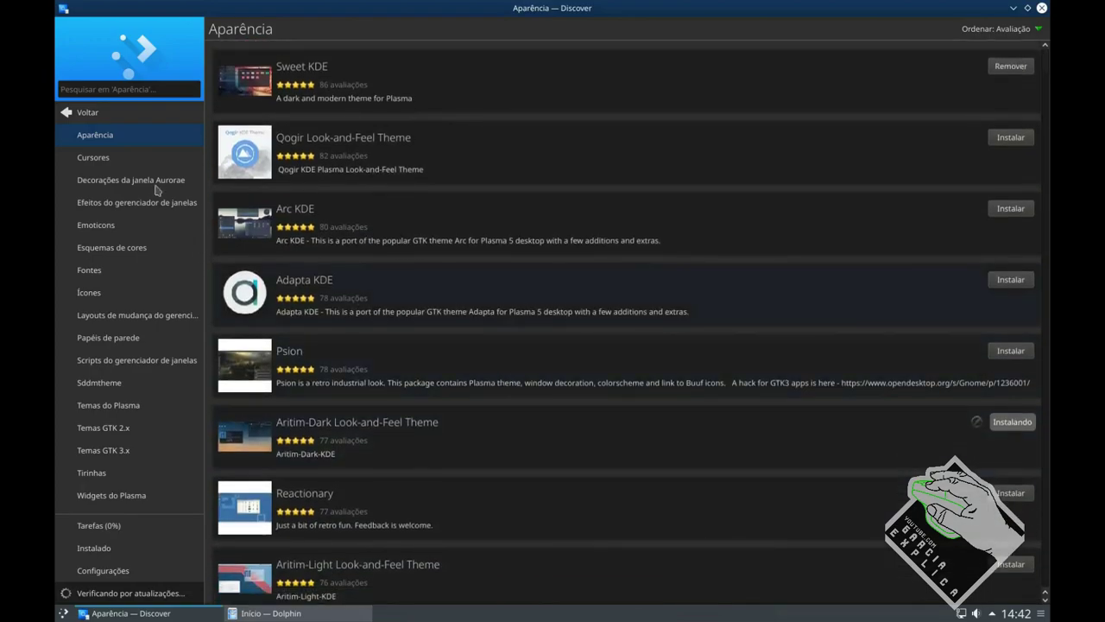
# Install the Night Diamond v3.0 Blue and Red and Arch Cursor Theme (simple) cursor themes.
pyautogui.click(122, 159)
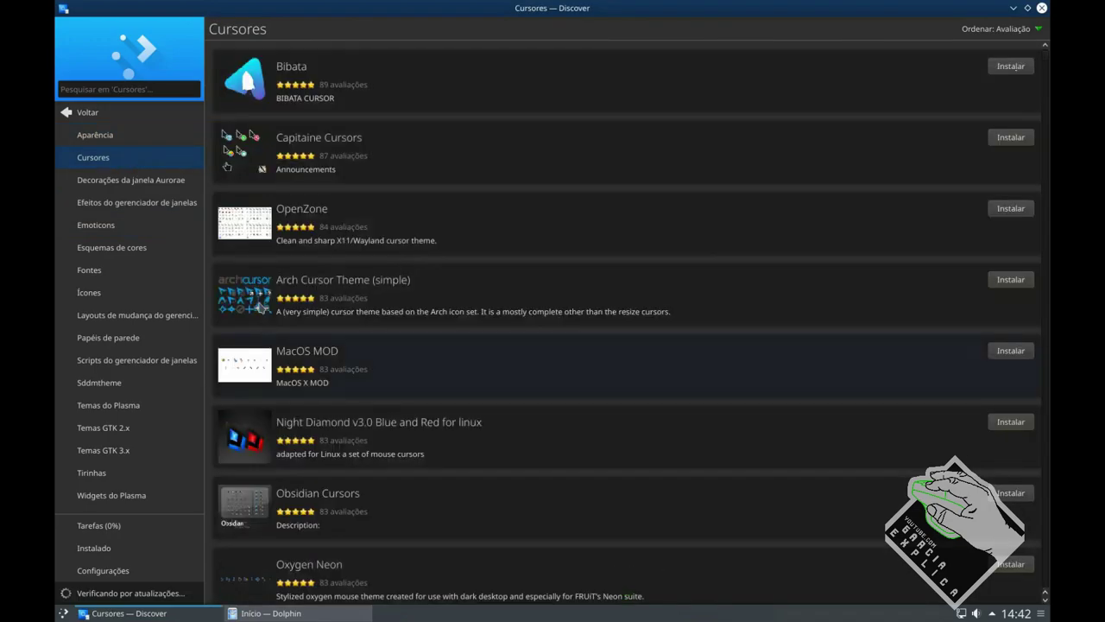
pyautogui.click(1017, 425)
pyautogui.click(1005, 281)
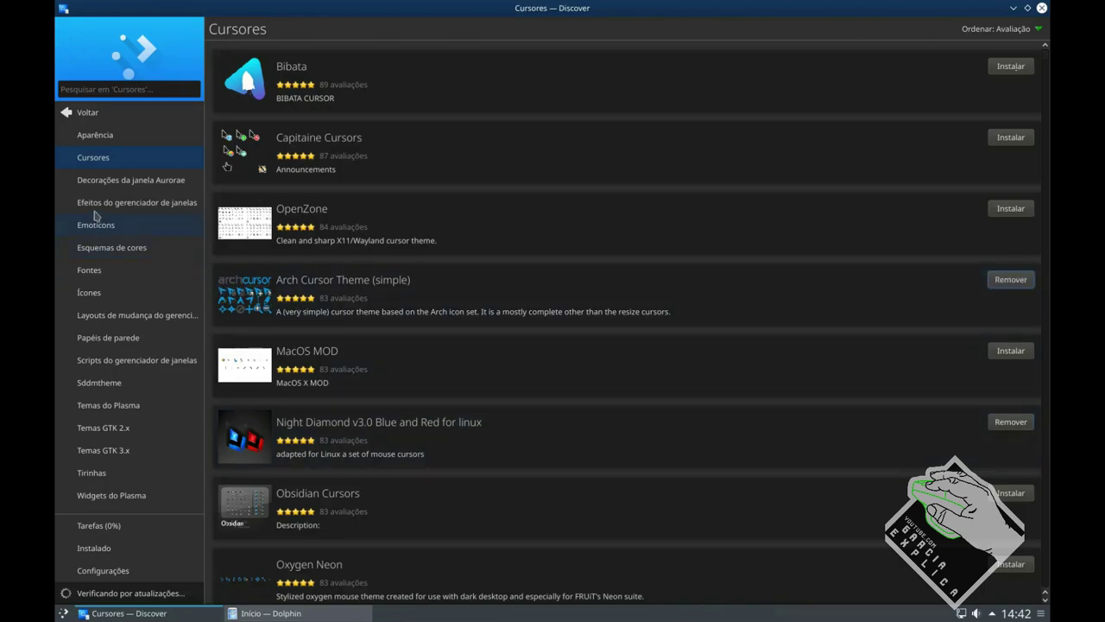
# Install the Kdust Aurorae and Dark-Translucent Aurorae window decorations.
pyautogui.click(102, 183)
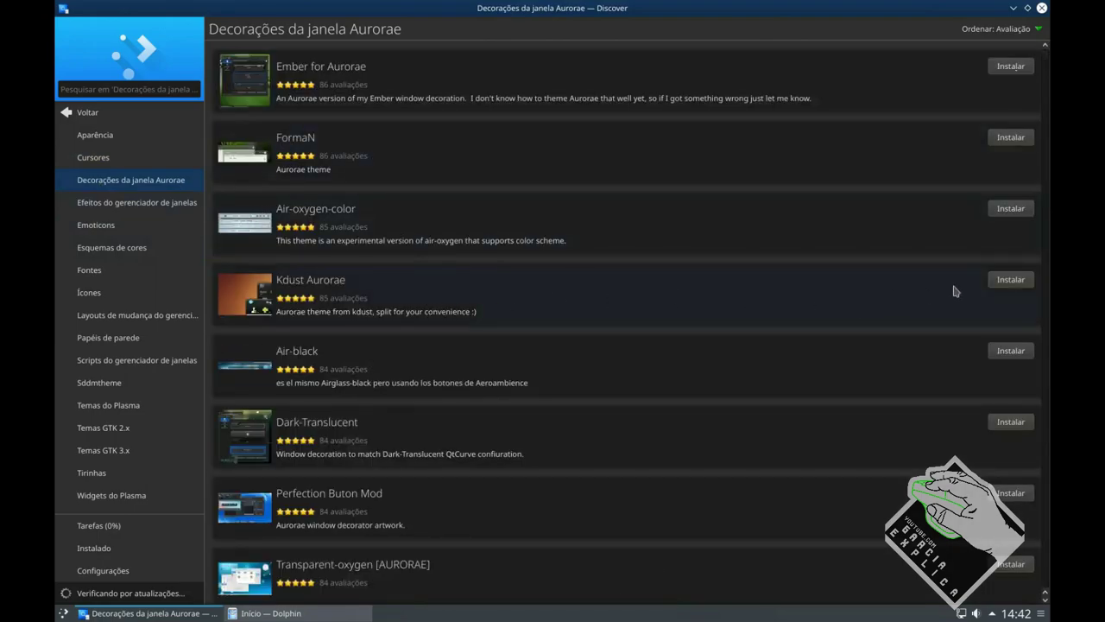
pyautogui.click(1010, 279)
pyautogui.click(1018, 423)
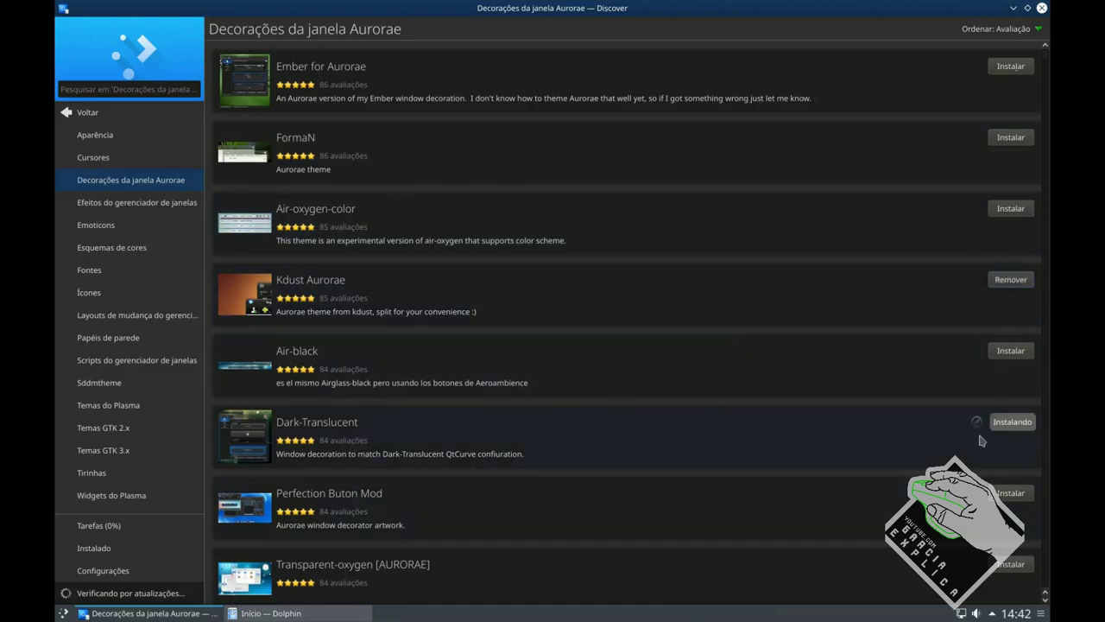
# Install the Sweet KDE and Magnesium color schemes from the Esquemas de cores category.
pyautogui.click(120, 205)
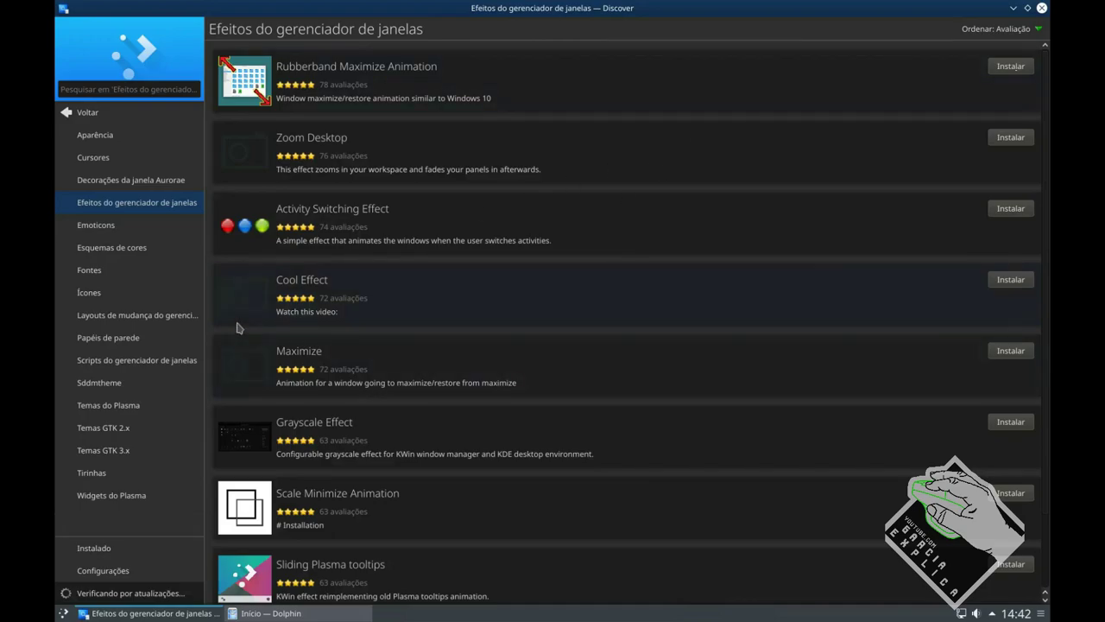
pyautogui.click(106, 226)
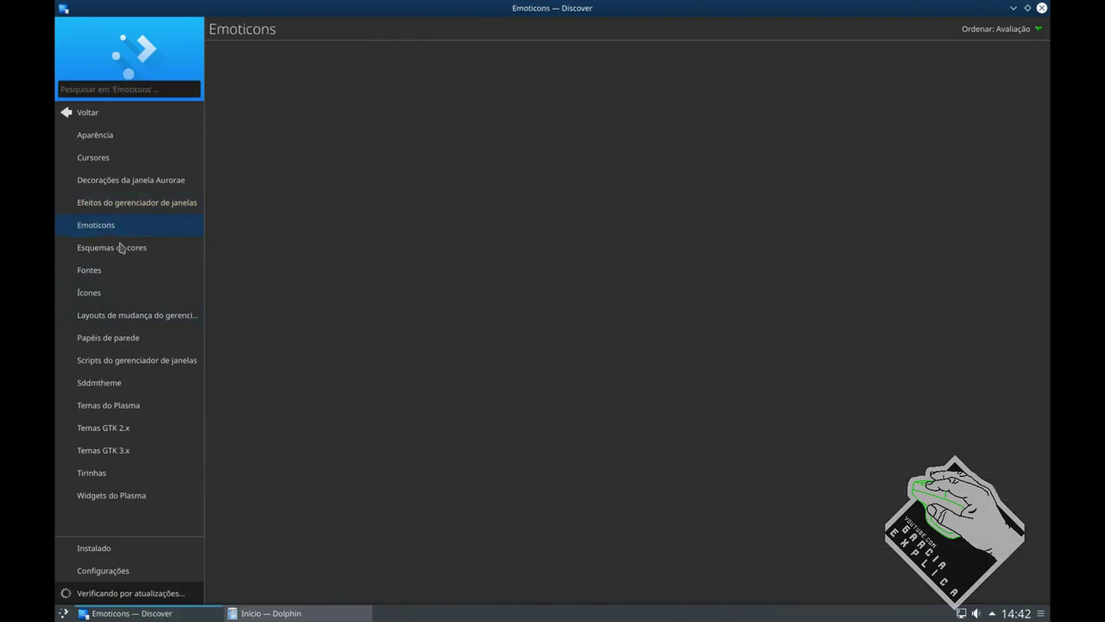
pyautogui.click(113, 248)
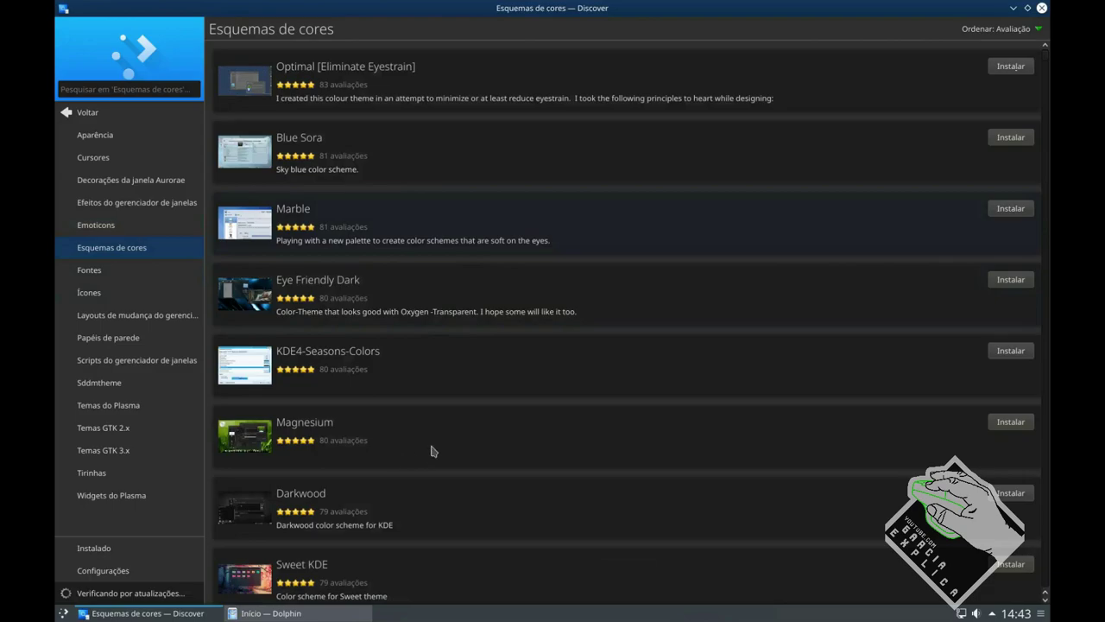
pyautogui.scroll(-3, 436, 441)
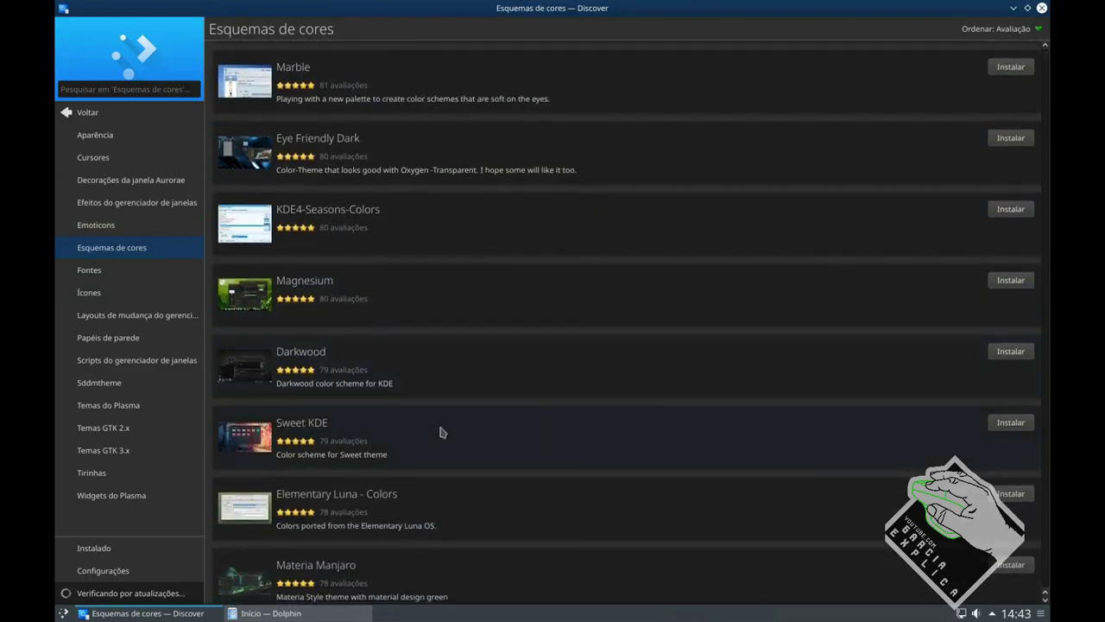
pyautogui.click(1010, 423)
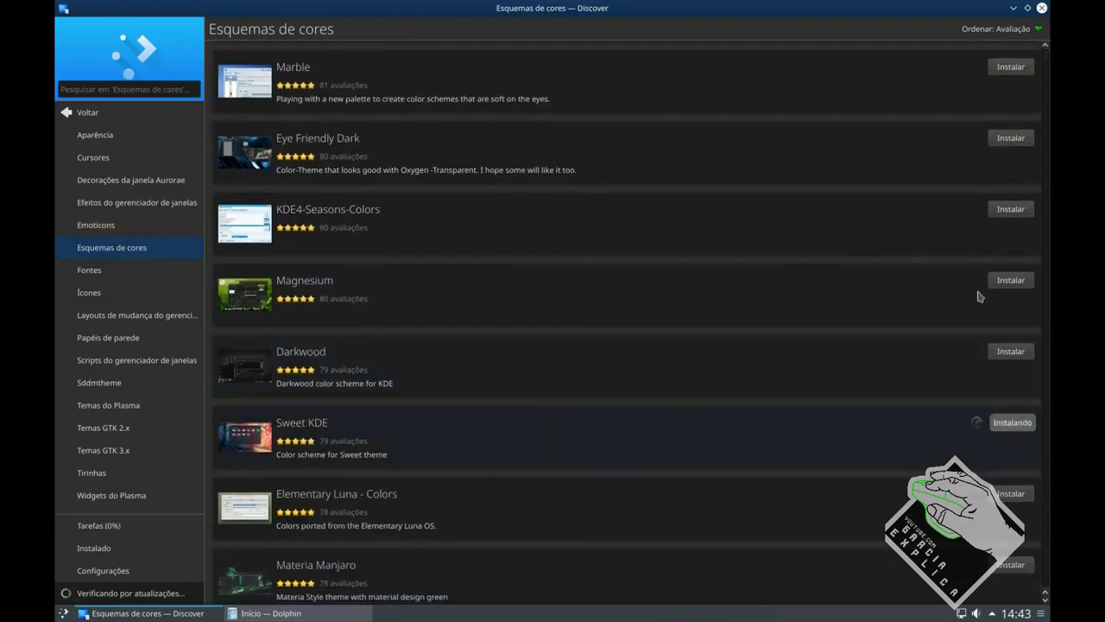
pyautogui.click(1006, 280)
pyautogui.scroll(2, 628, 293)
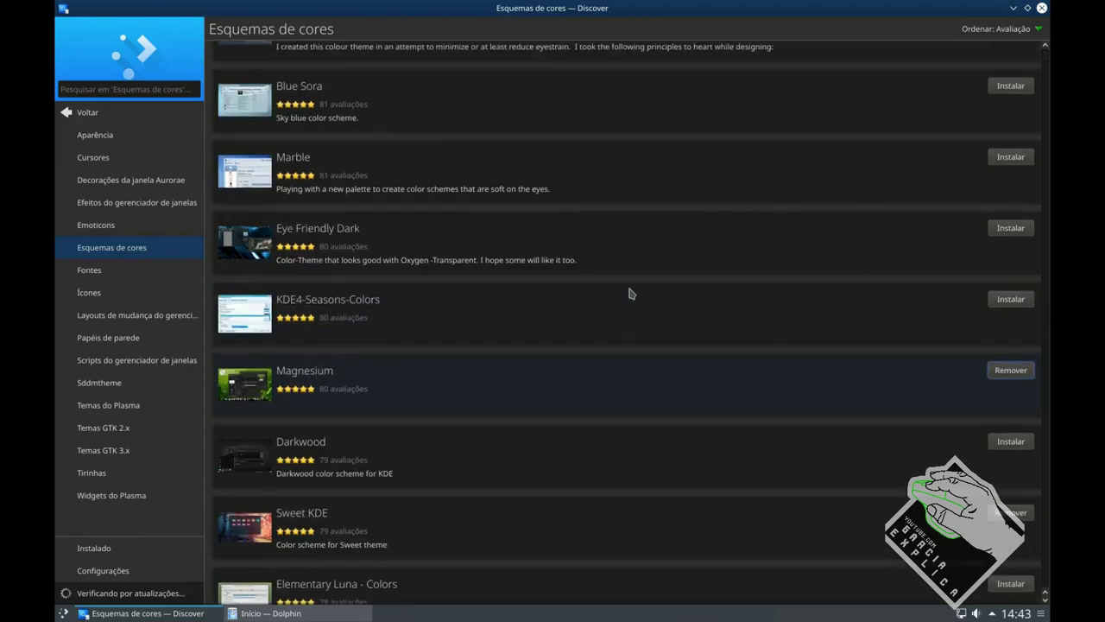
pyautogui.scroll(1, 628, 293)
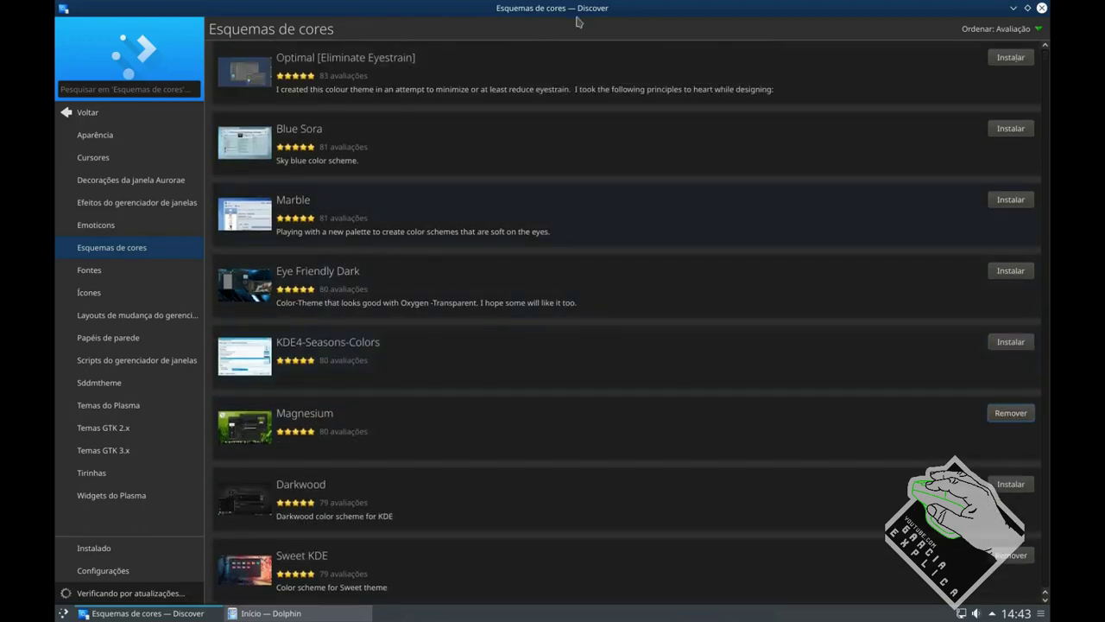
# Install the OieIcons and McMojave-circle icon themes from the Ícones category.
pyautogui.click(120, 279)
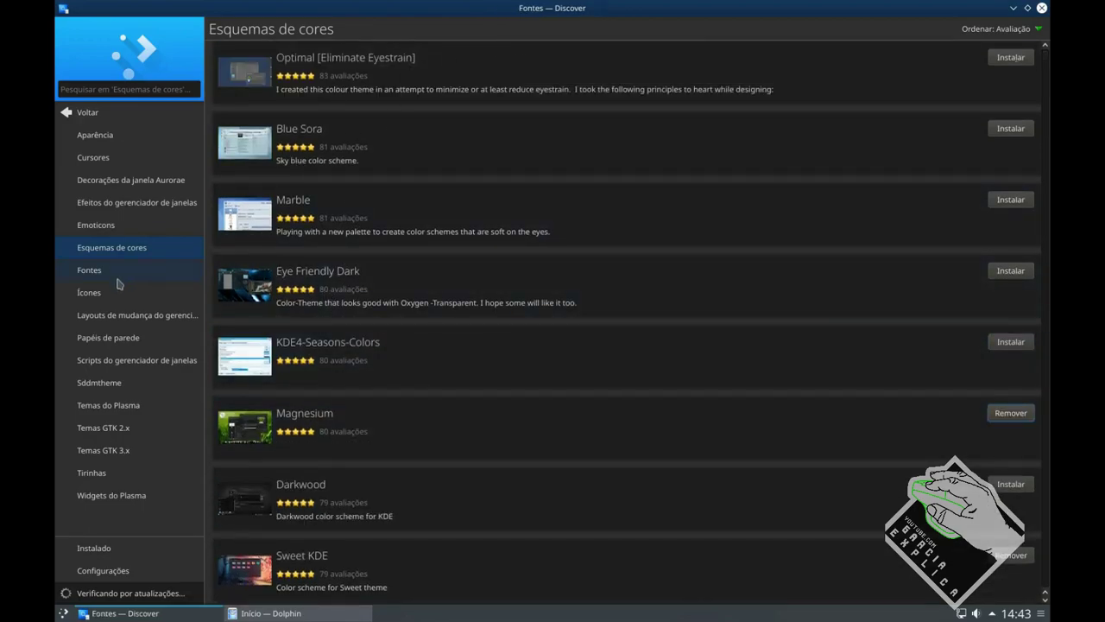
pyautogui.click(109, 297)
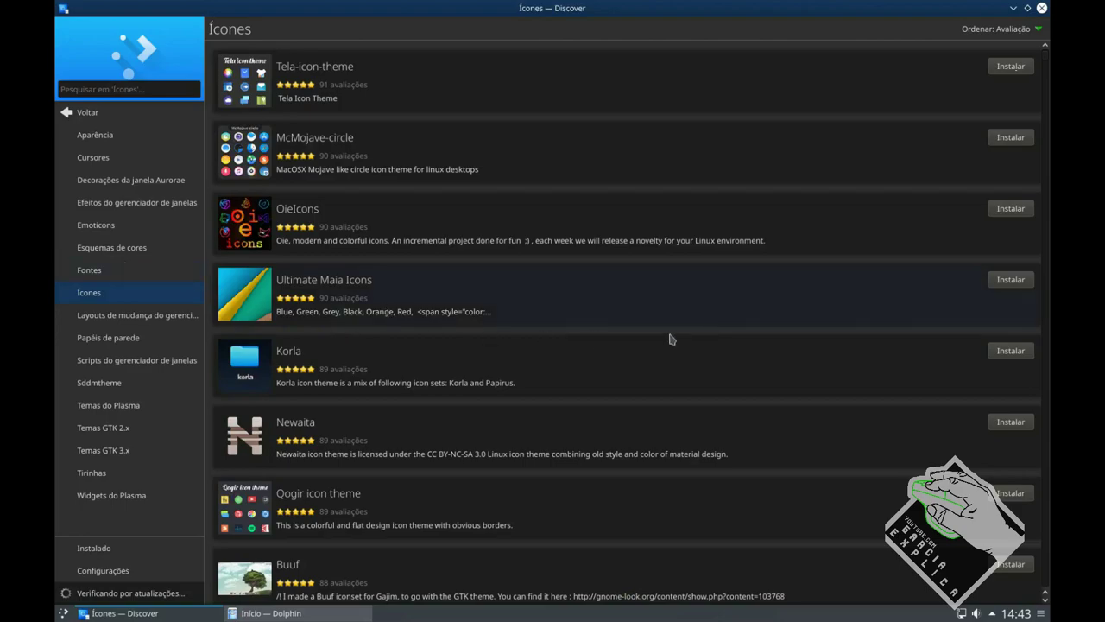
pyautogui.click(1010, 208)
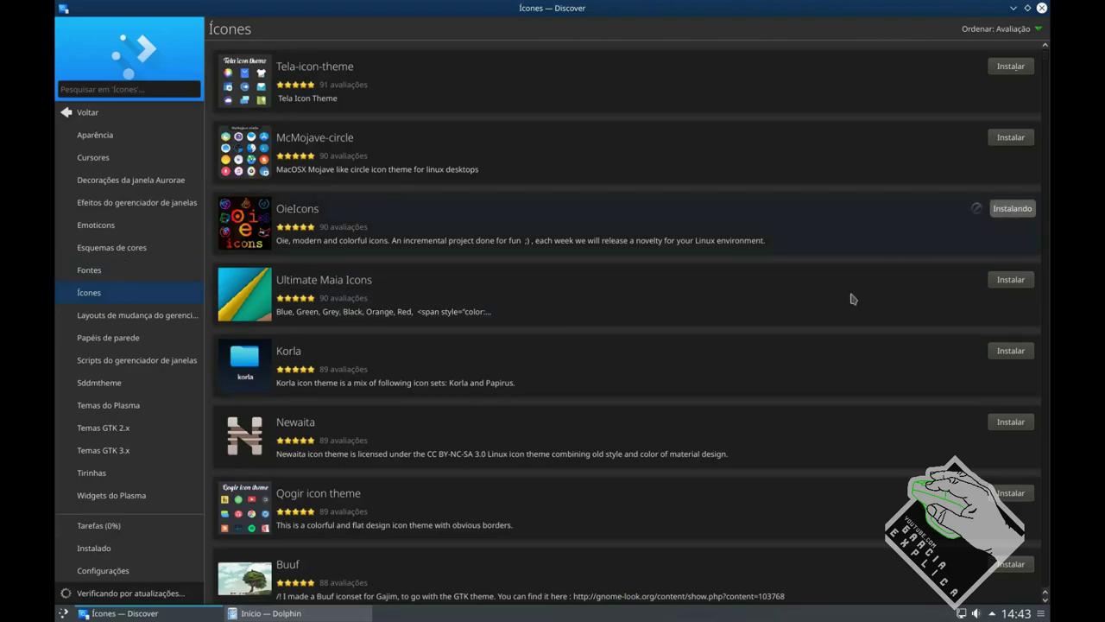
pyautogui.click(1017, 139)
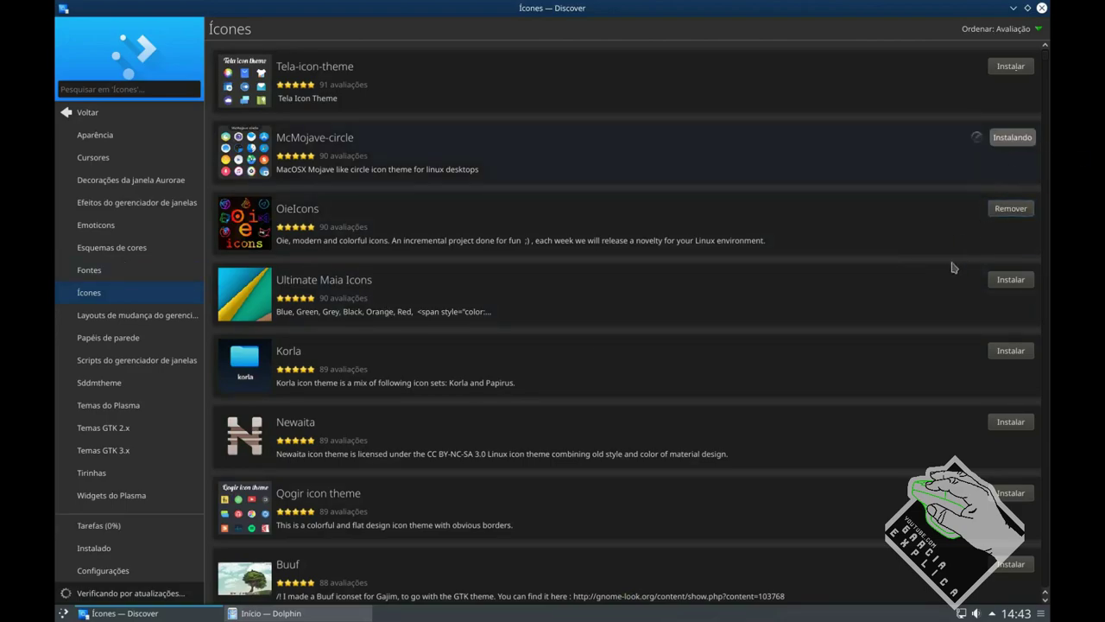
# Browse the window switcher layouts category and try the current window switcher on the desktop.
pyautogui.click(167, 319)
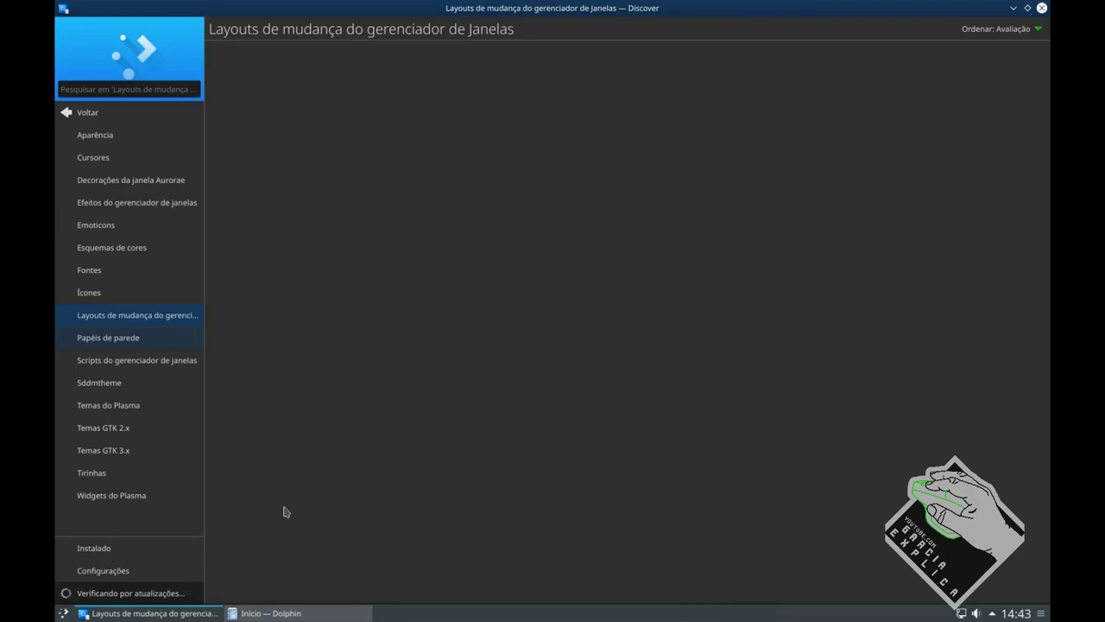
pyautogui.click(151, 613)
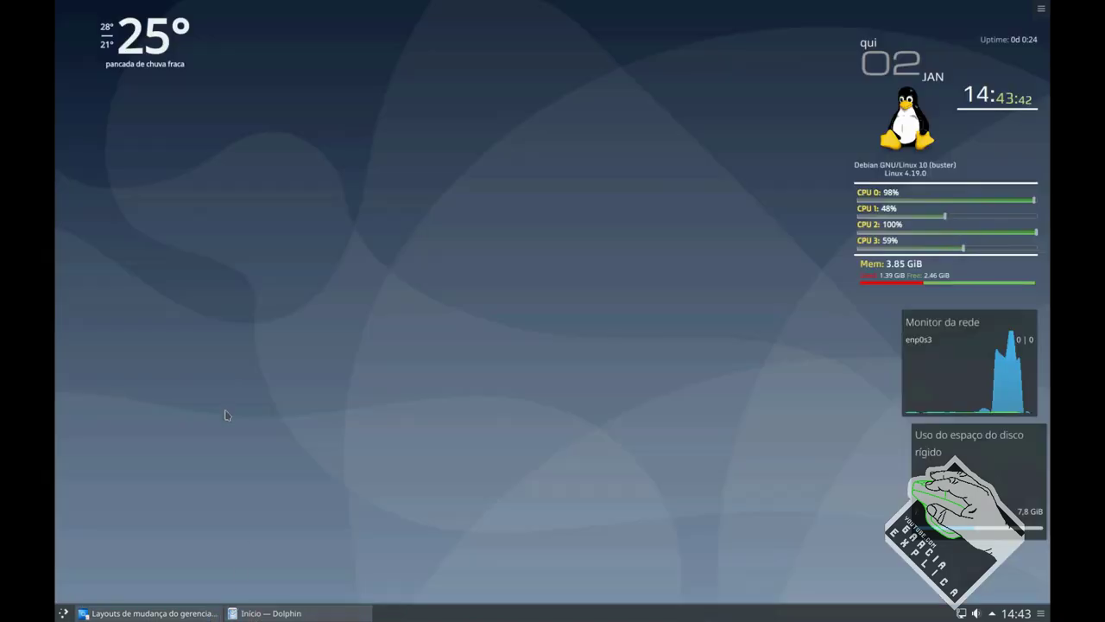
pyautogui.hotkey('alt', 'Tab')
pyautogui.hotkey('alt', 'Tab')
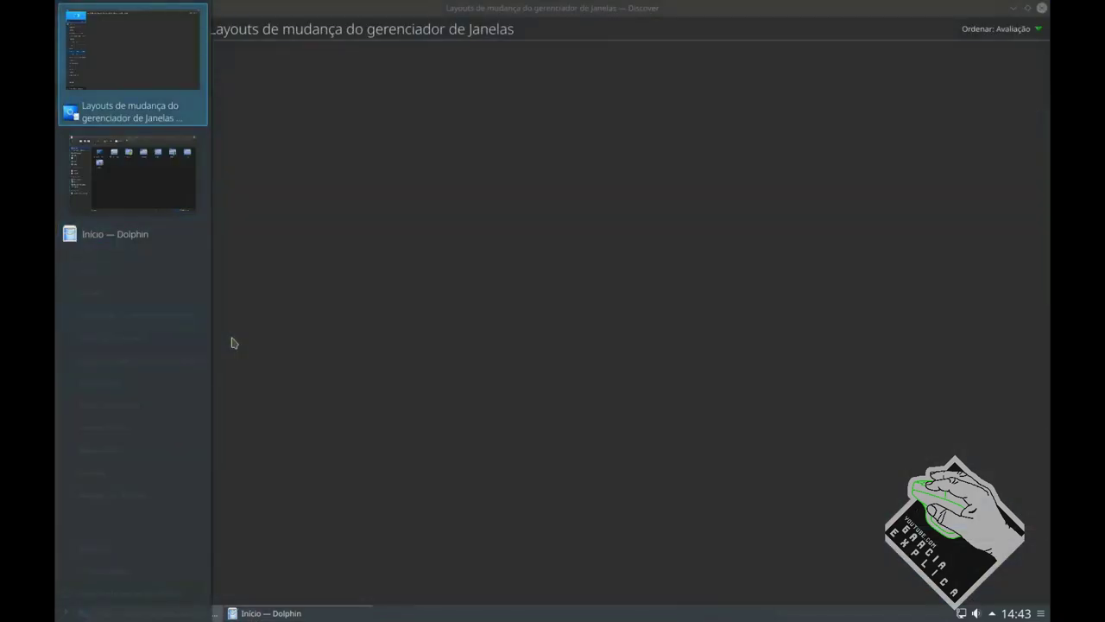
pyautogui.hotkey('alt', 'Tab')
pyautogui.hotkey('alt', 'Tab')
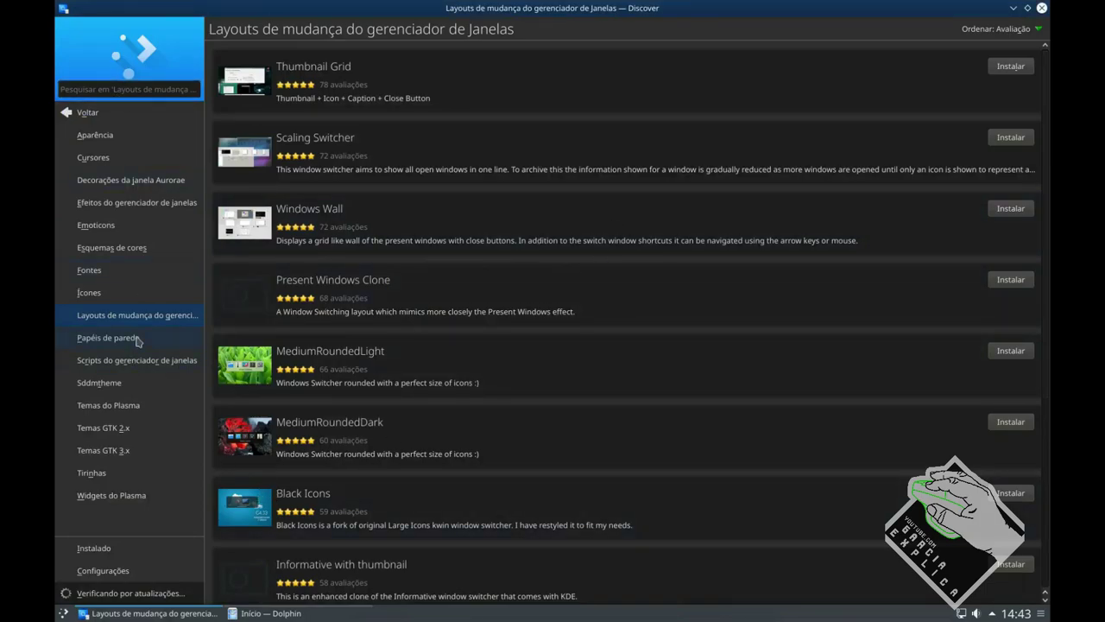
# Look through the Temas do Plasma and Widgets do Plasma categories, and view the desktop's widget explorer.
pyautogui.click(125, 411)
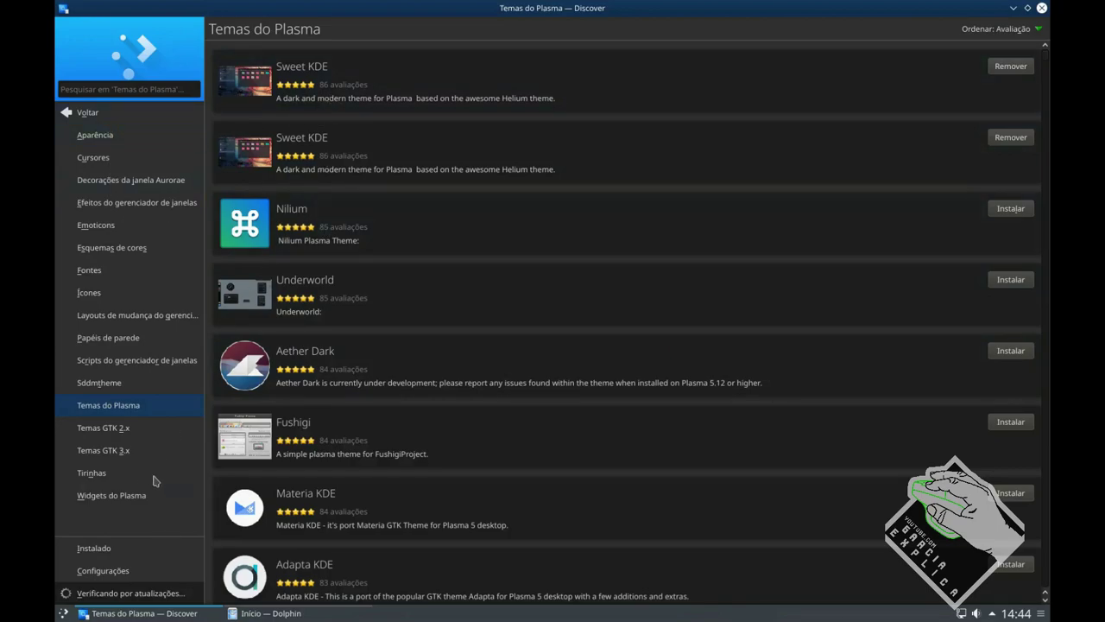
pyautogui.click(134, 499)
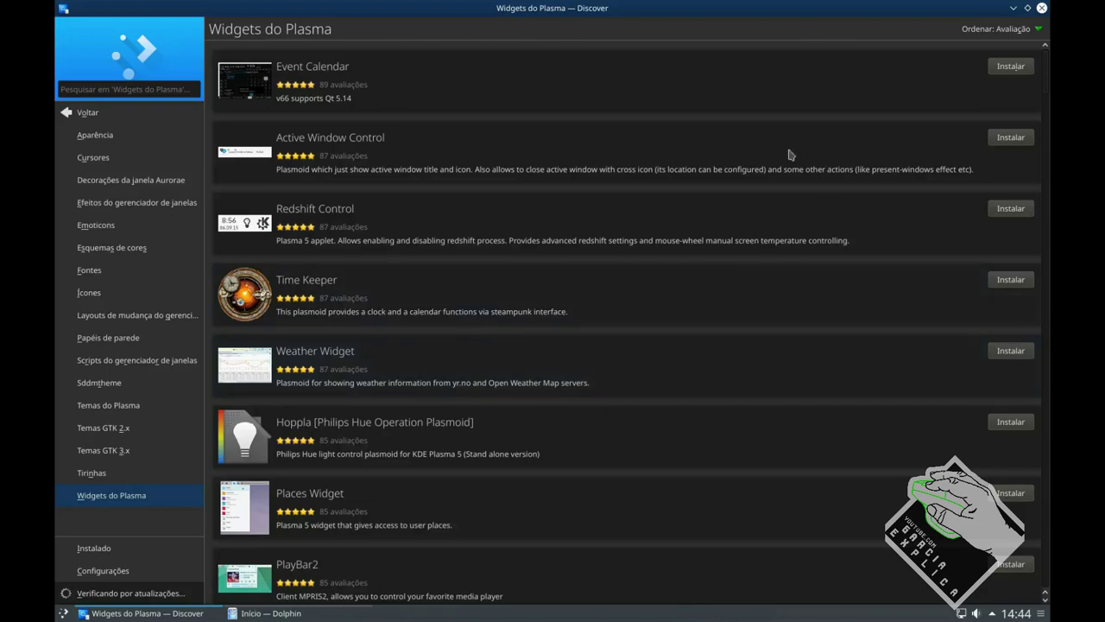
pyautogui.click(1013, 10)
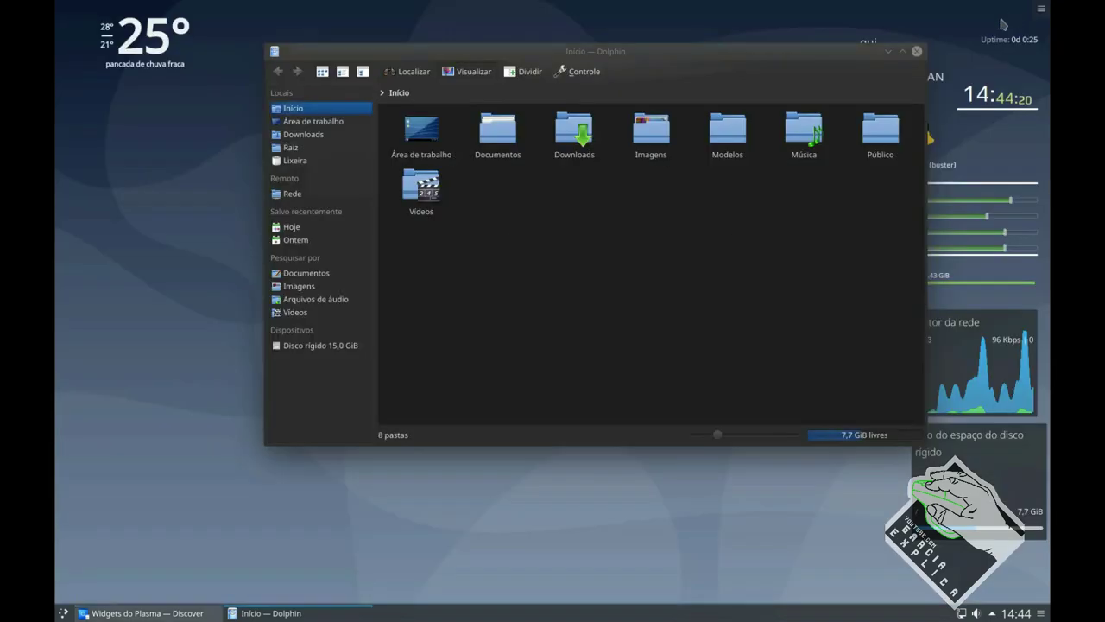
pyautogui.rightClick(205, 251)
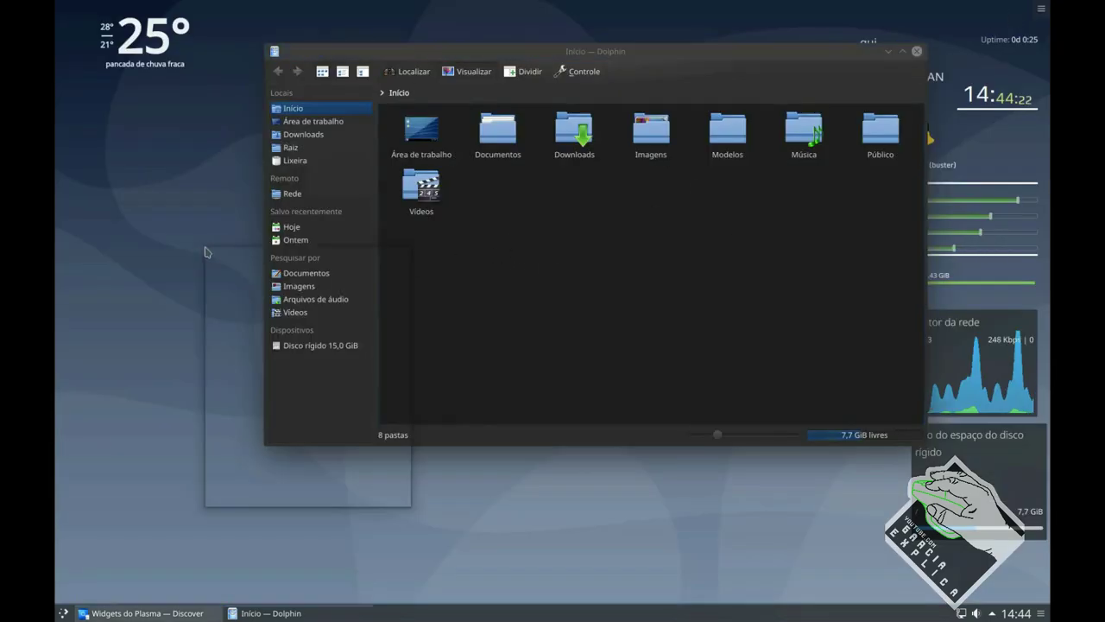
pyautogui.click(232, 372)
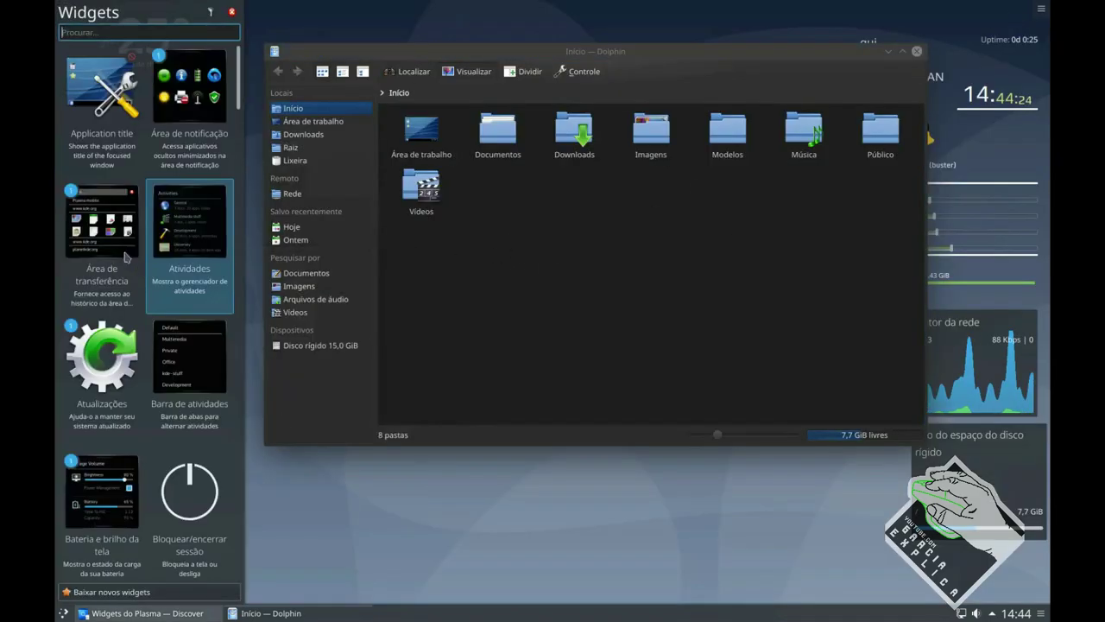
pyautogui.click(231, 12)
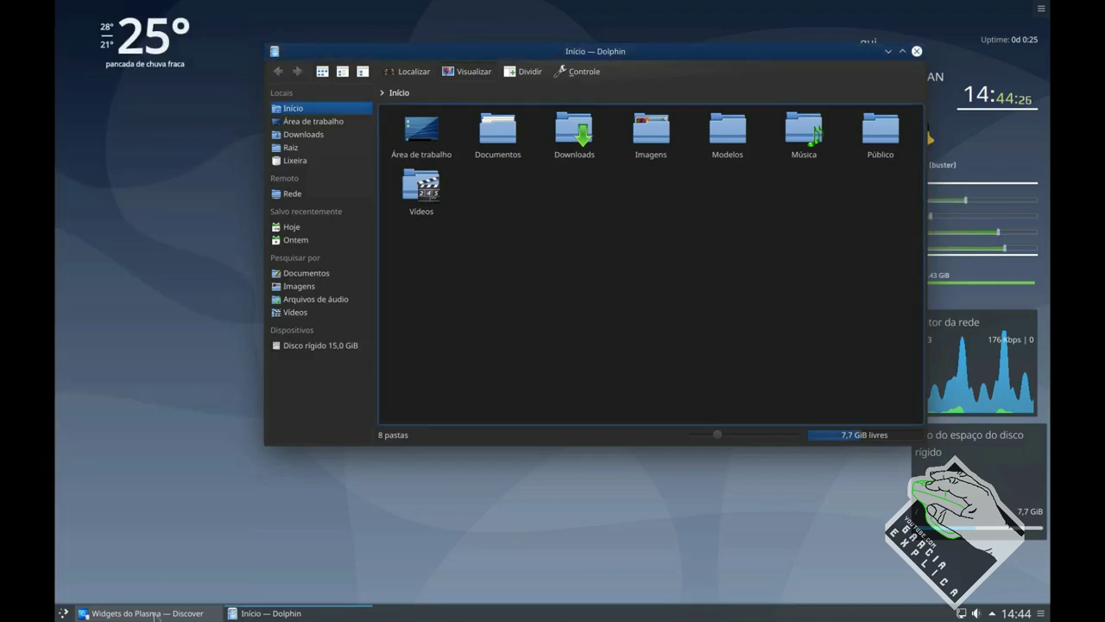
# Close Discover and open the Tema do Espaço de Trabalho settings in Configurações do Sistema.
pyautogui.click(142, 612)
pyautogui.click(1042, 8)
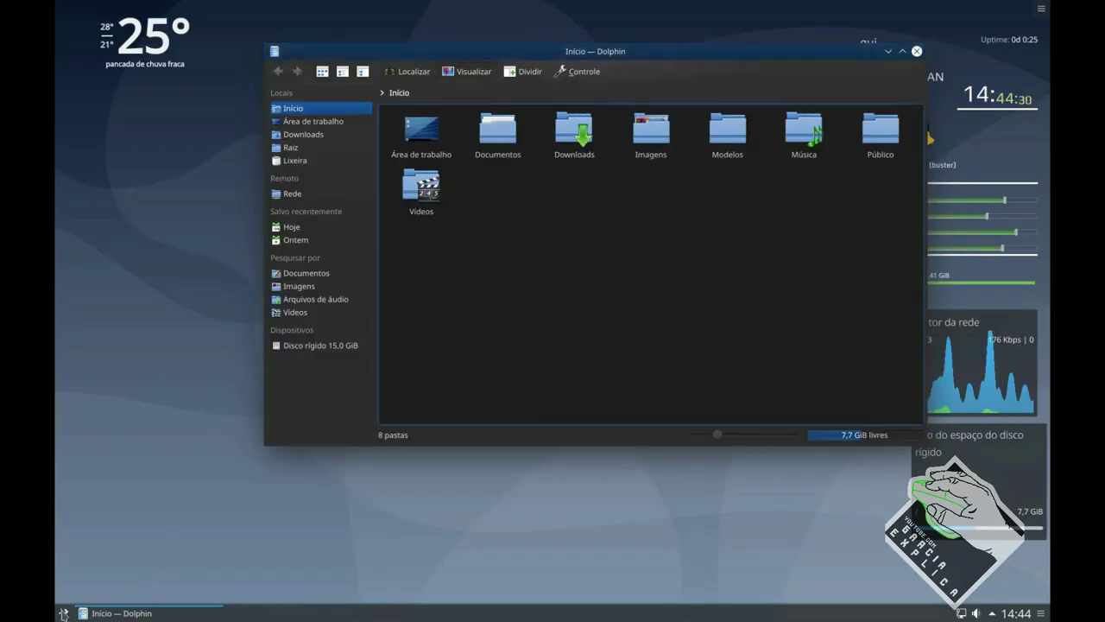
pyautogui.click(63, 613)
pyautogui.click(136, 359)
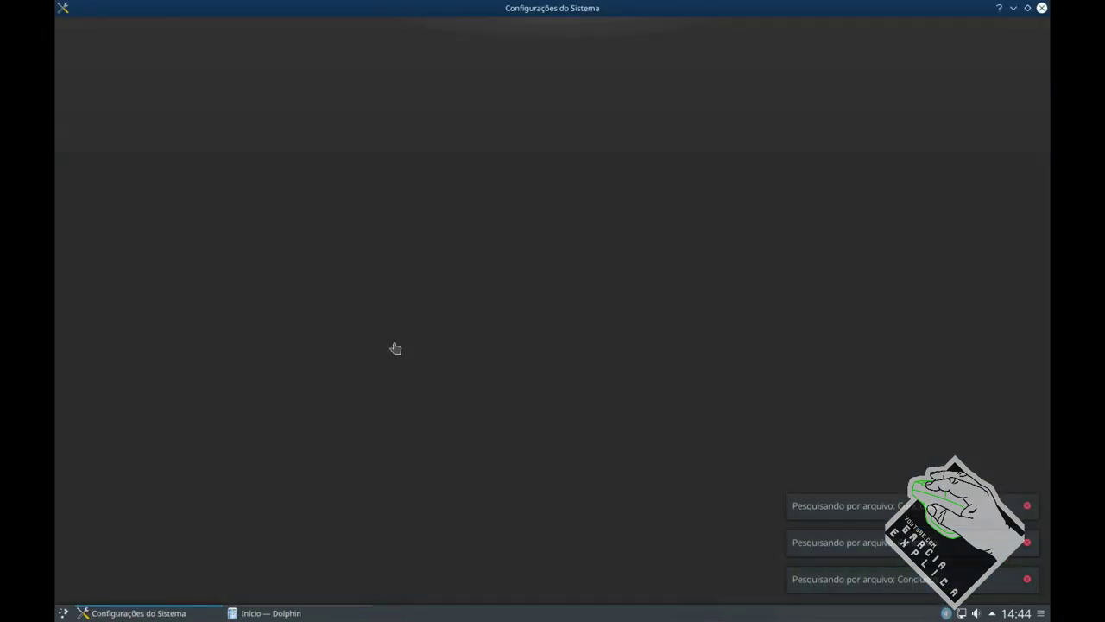
pyautogui.click(86, 78)
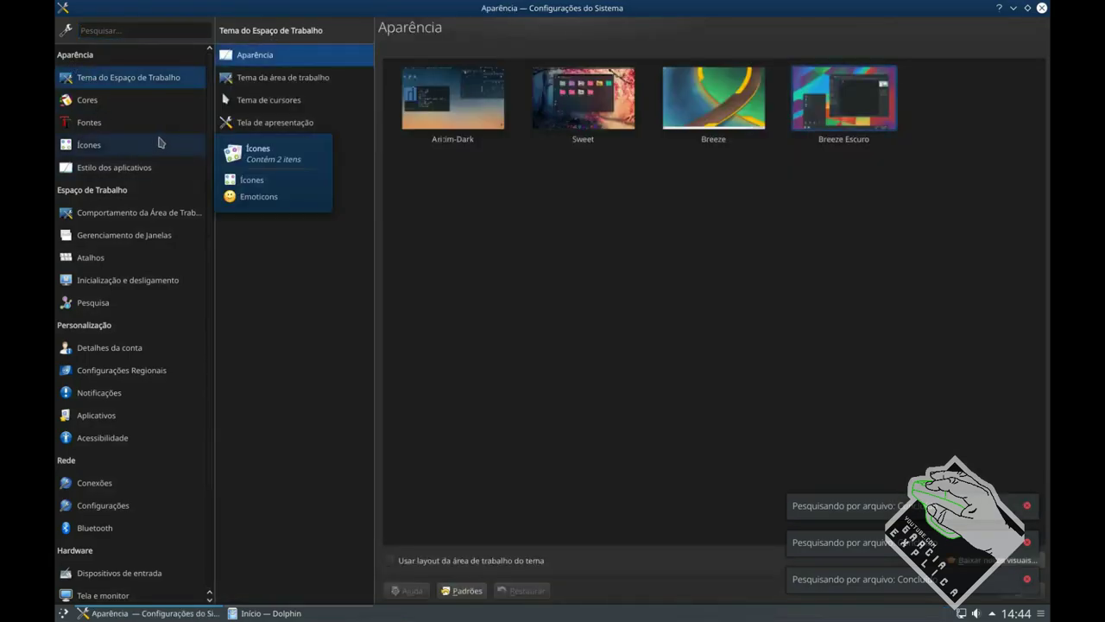
# Apply the Aritim-Dark look-and-feel theme and check the application launcher.
pyautogui.click(465, 110)
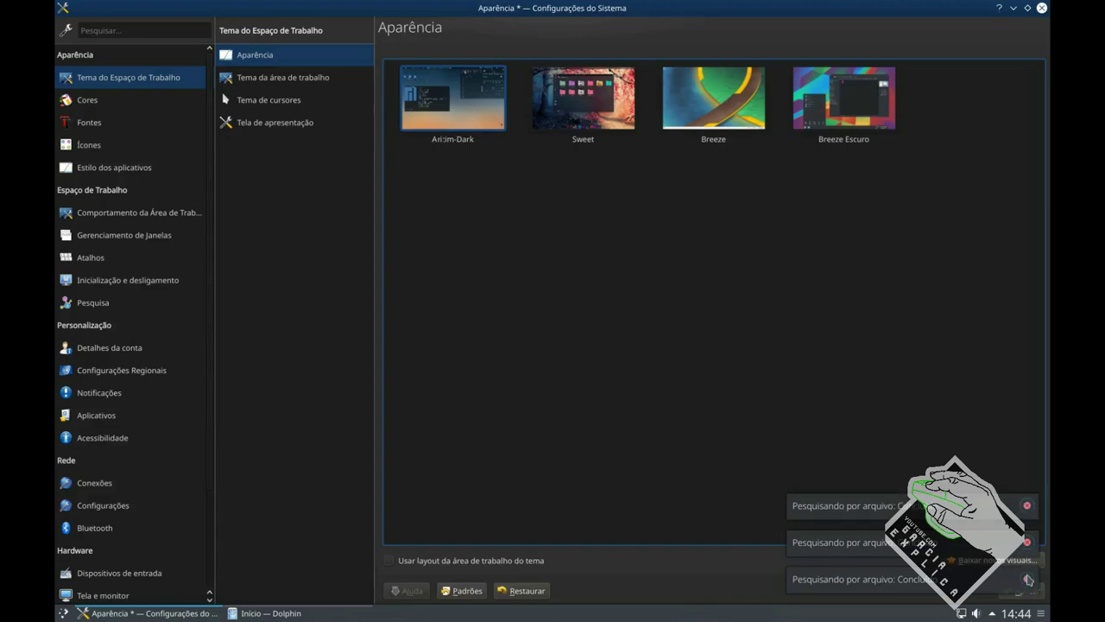
pyautogui.click(1037, 597)
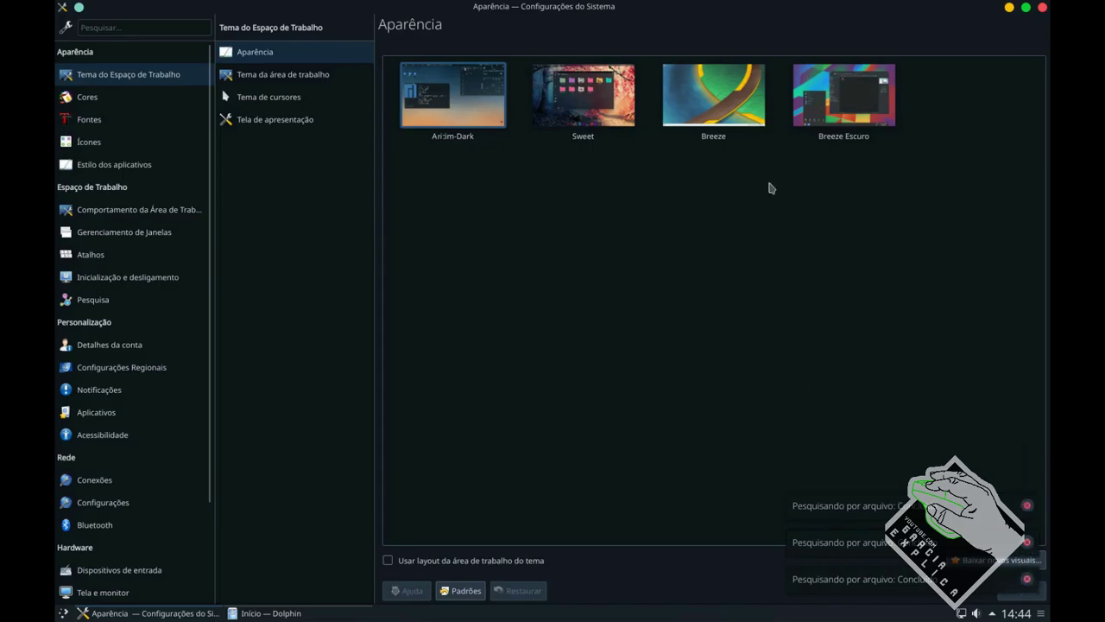
pyautogui.click(65, 613)
# Apply the Sweet look-and-feel theme and check the launcher's Aplicativos and Computador sections.
pyautogui.click(569, 120)
pyautogui.click(1028, 594)
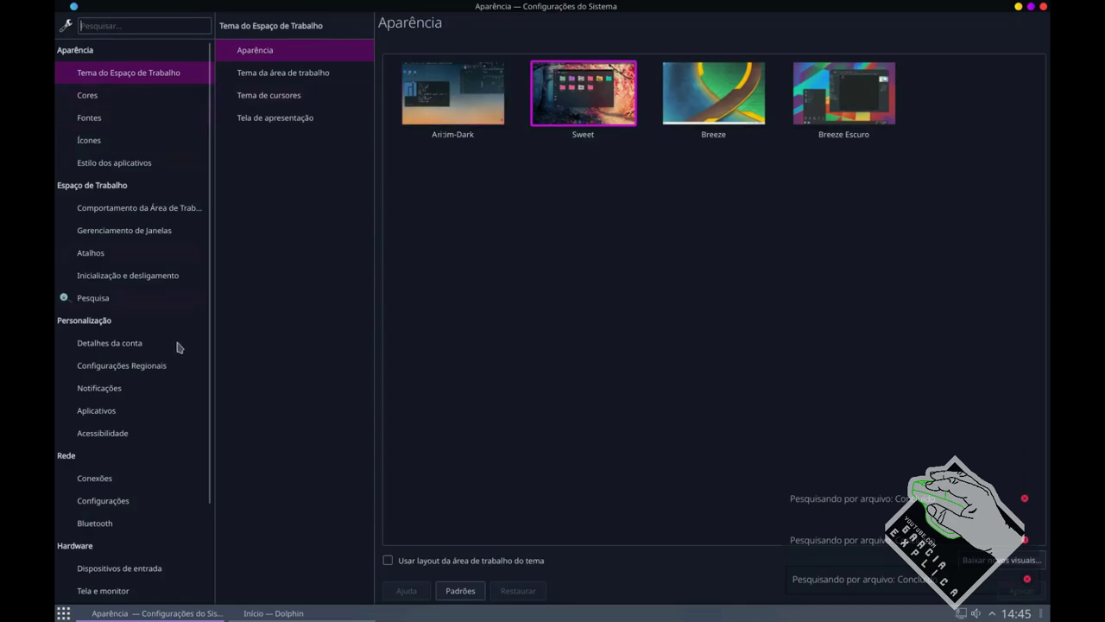
pyautogui.click(63, 613)
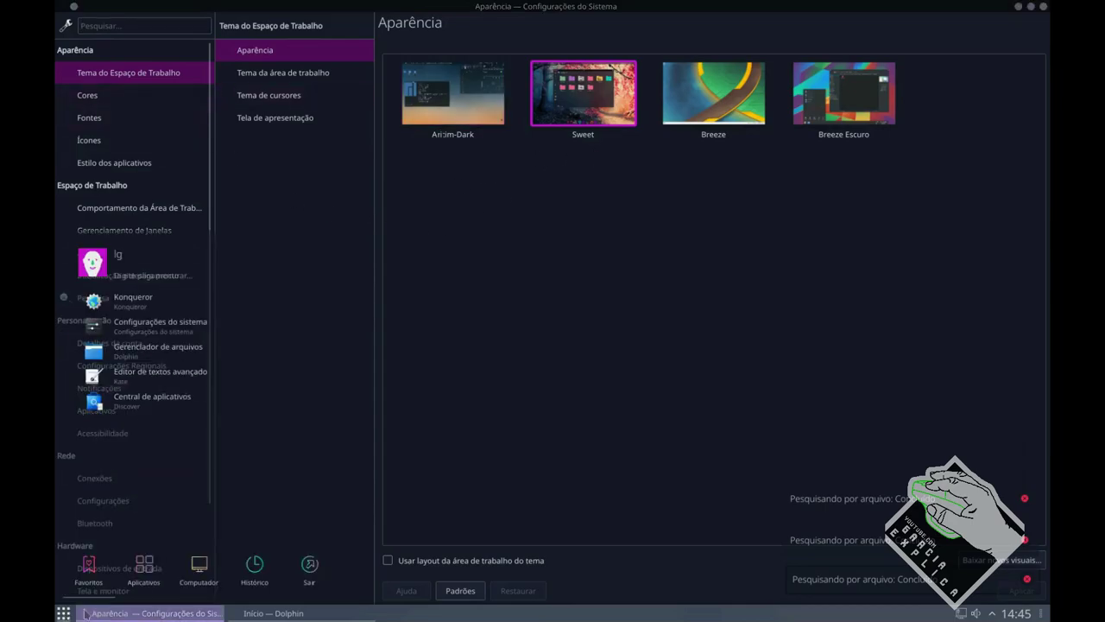
pyautogui.click(126, 569)
pyautogui.click(198, 566)
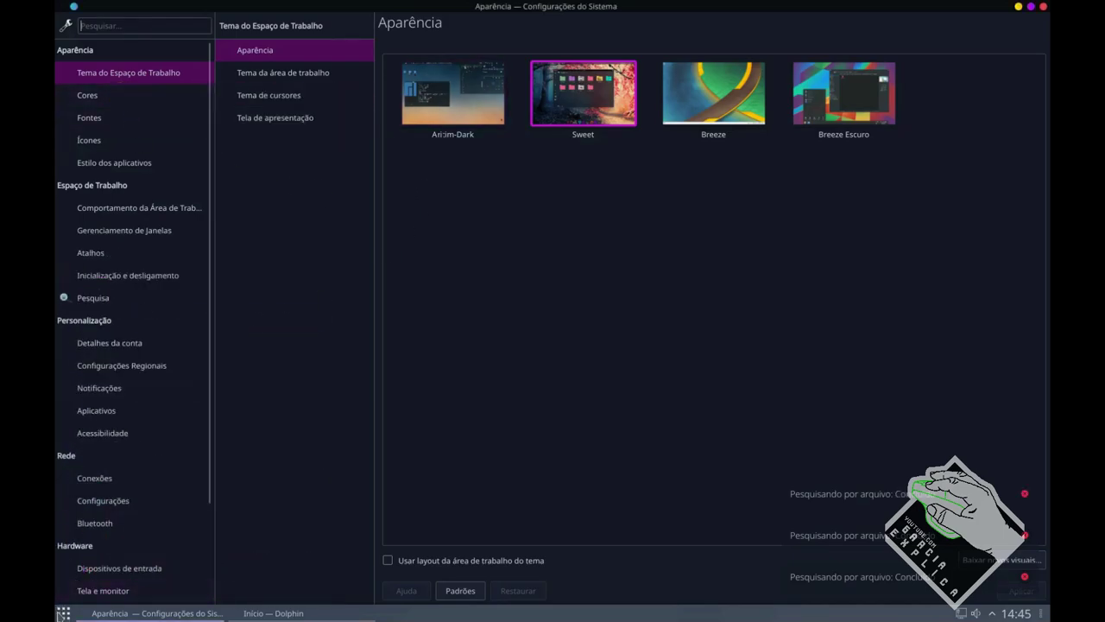
pyautogui.click(63, 613)
pyautogui.click(242, 166)
# Apply the Materia Manjaro Dark color scheme to the applications.
pyautogui.click(127, 96)
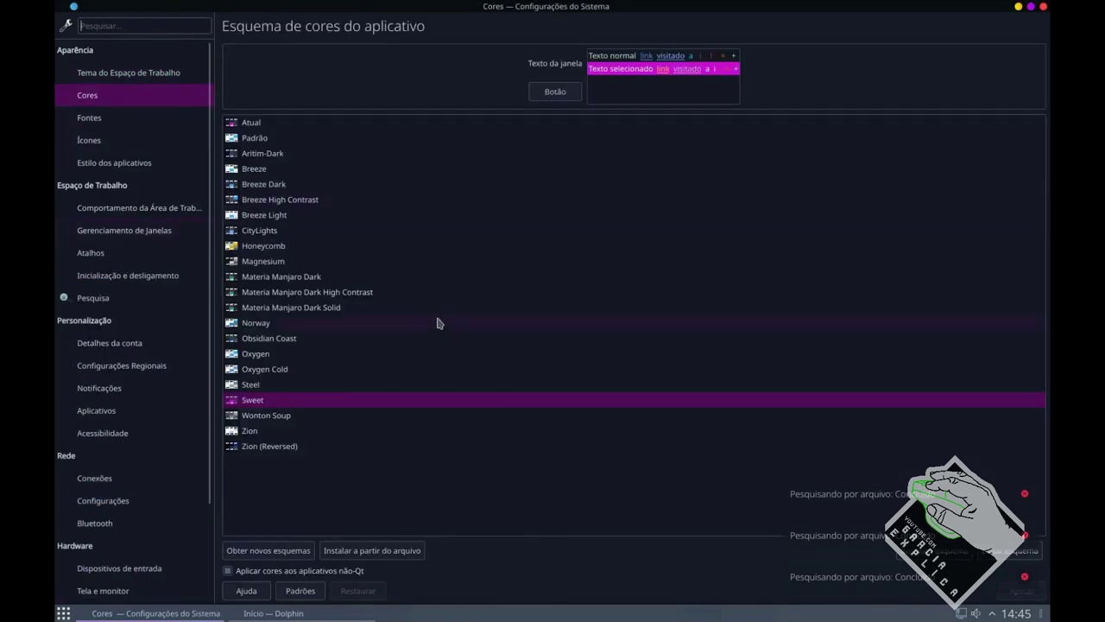
pyautogui.click(380, 277)
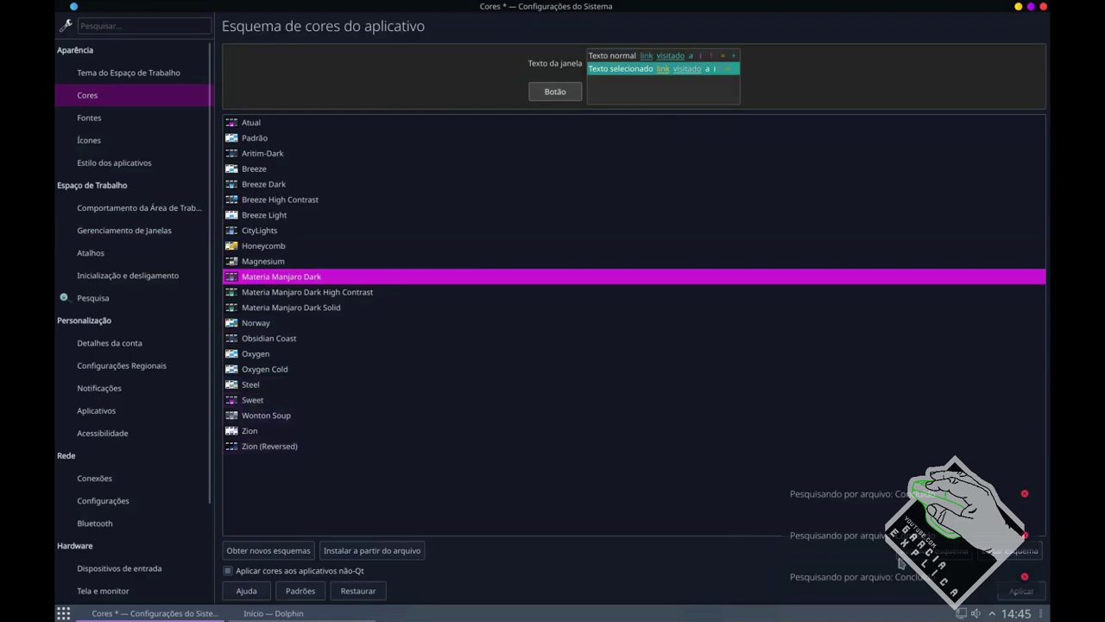
pyautogui.click(1017, 592)
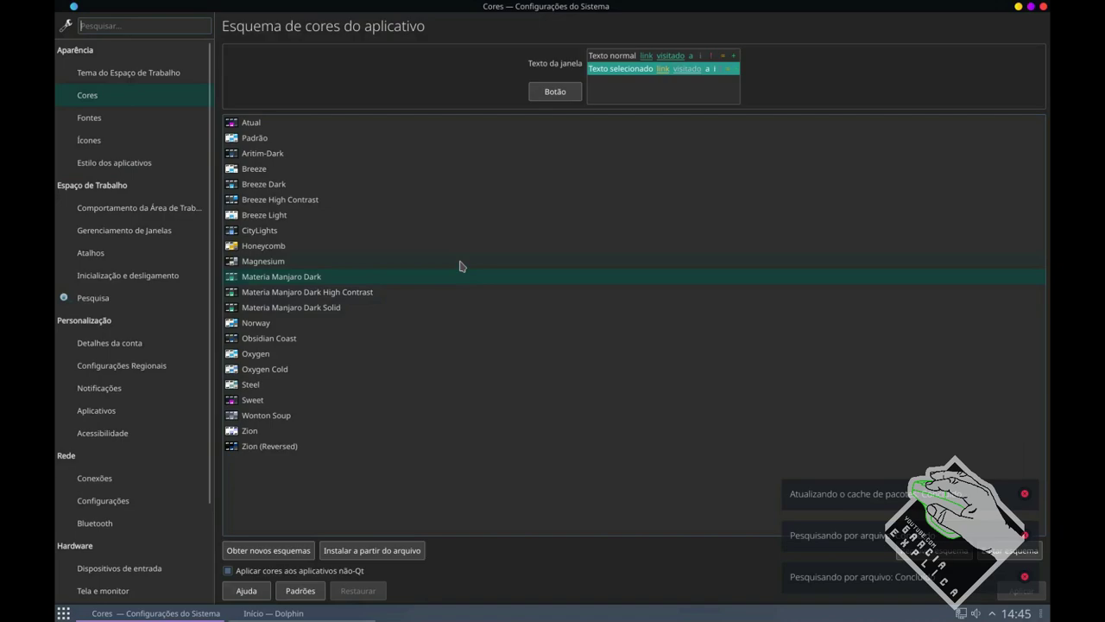
# Preview the Honeycomb, CityLights and Sweet application color schemes.
pyautogui.click(277, 247)
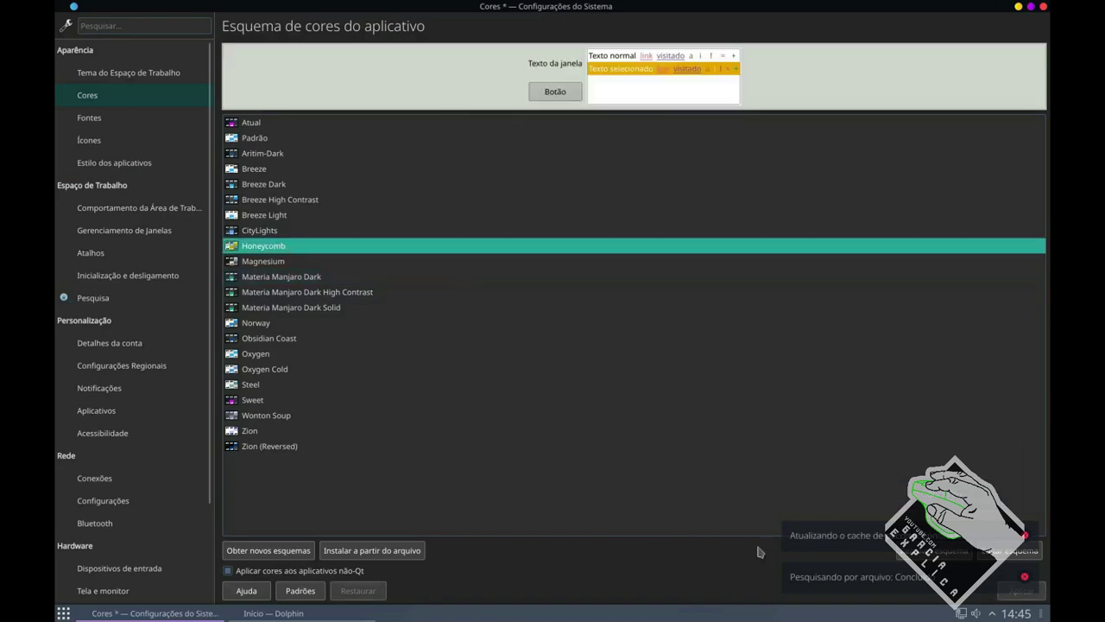
pyautogui.click(261, 231)
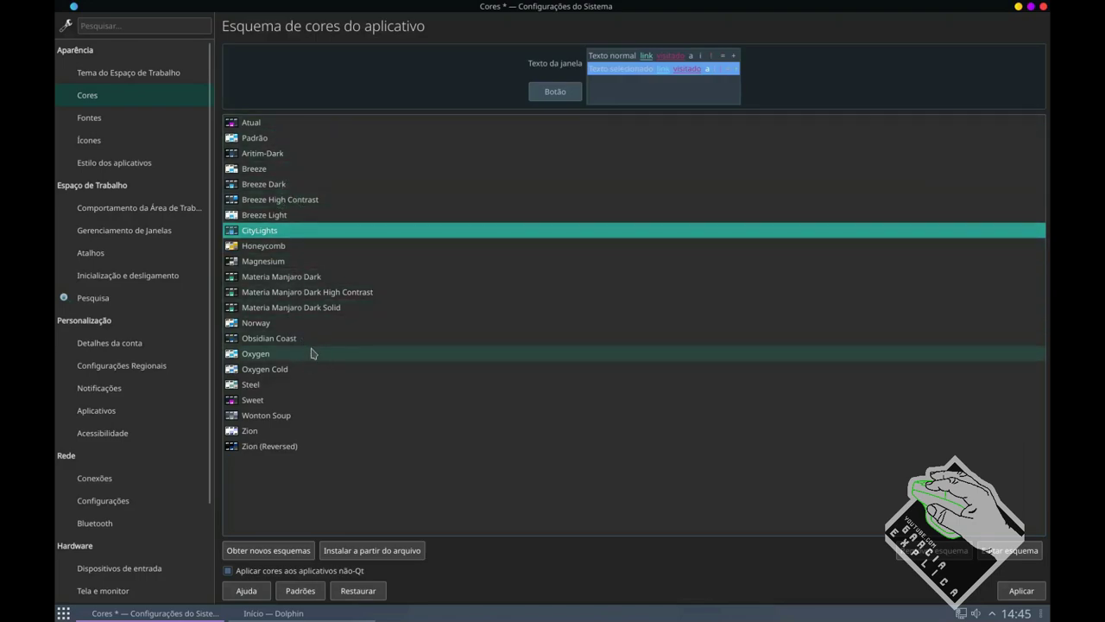
pyautogui.click(278, 402)
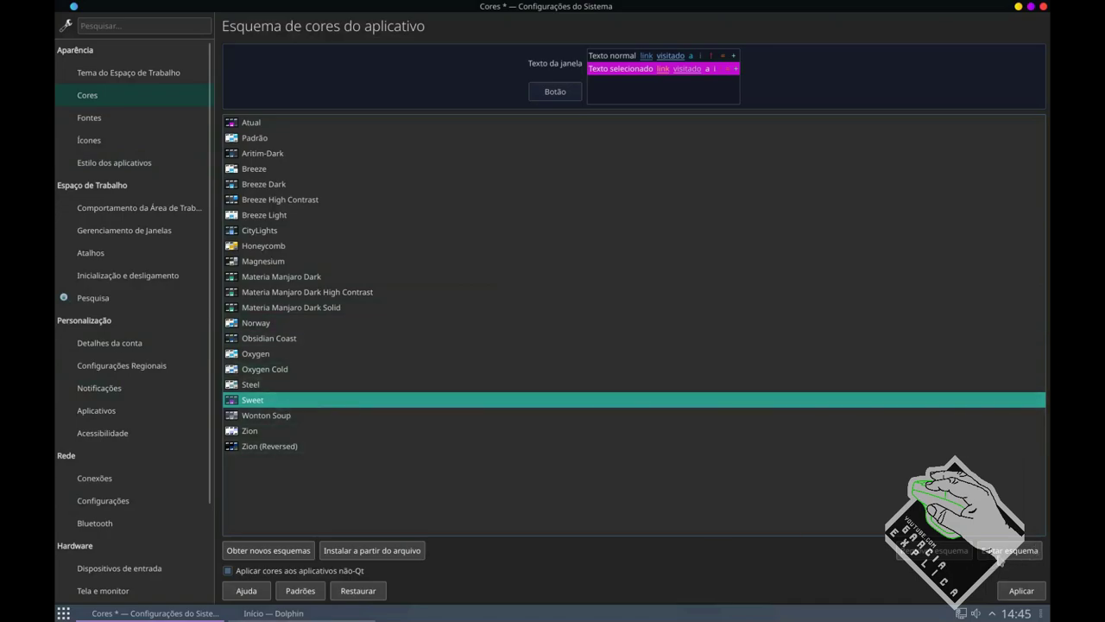
# Open the Sweet color scheme editor, review its Complementar, Visualização and Cores comuns color sets, and close it.
pyautogui.click(1000, 557)
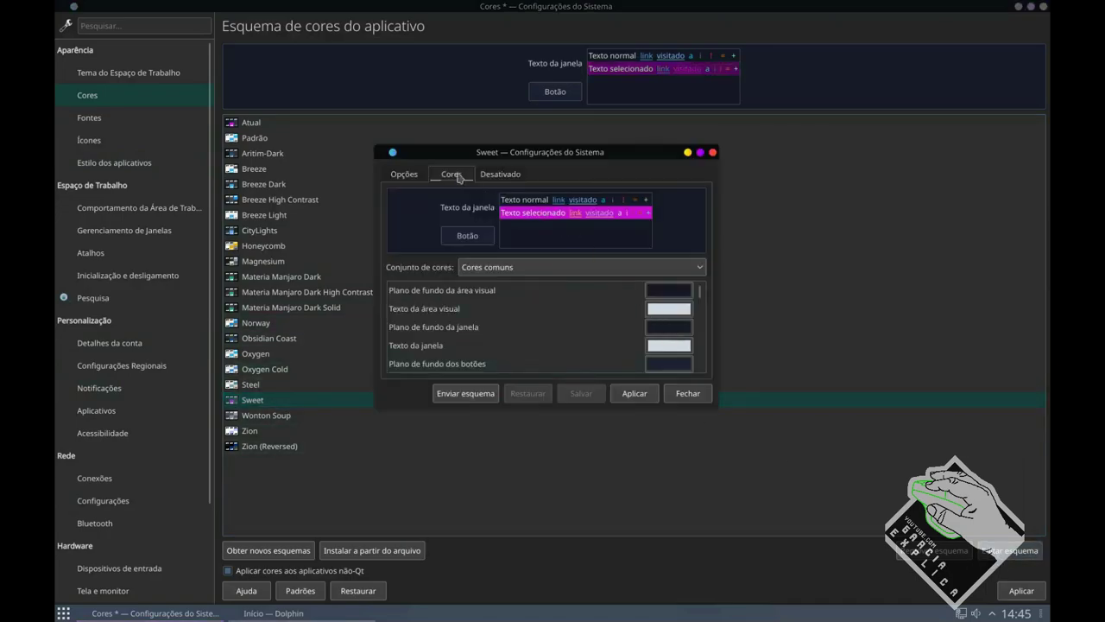
pyautogui.click(473, 269)
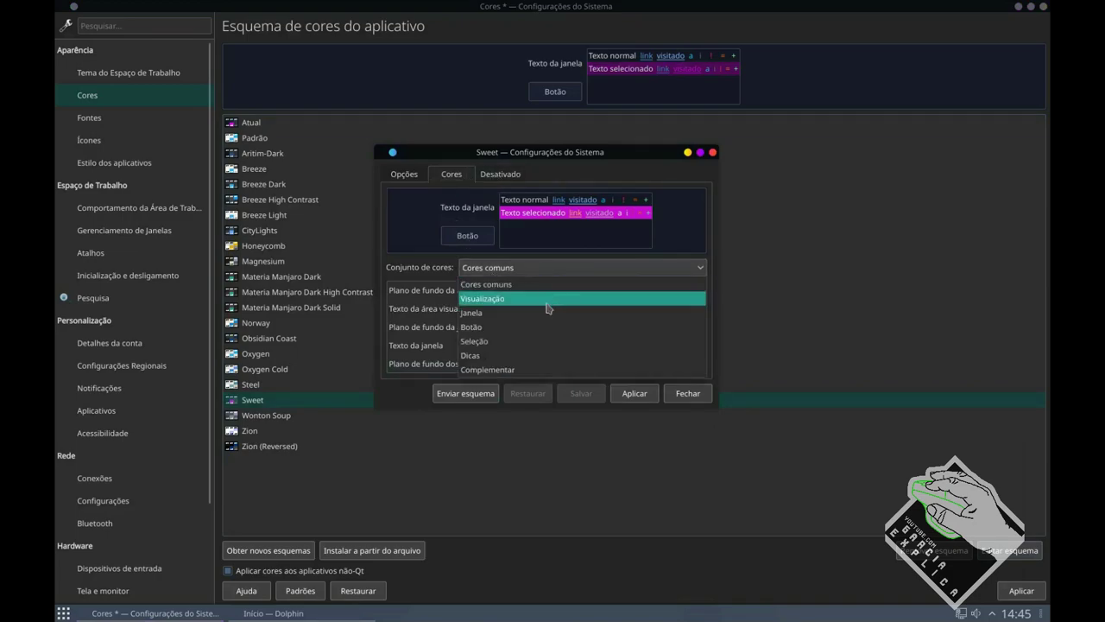
pyautogui.click(500, 369)
pyautogui.click(501, 276)
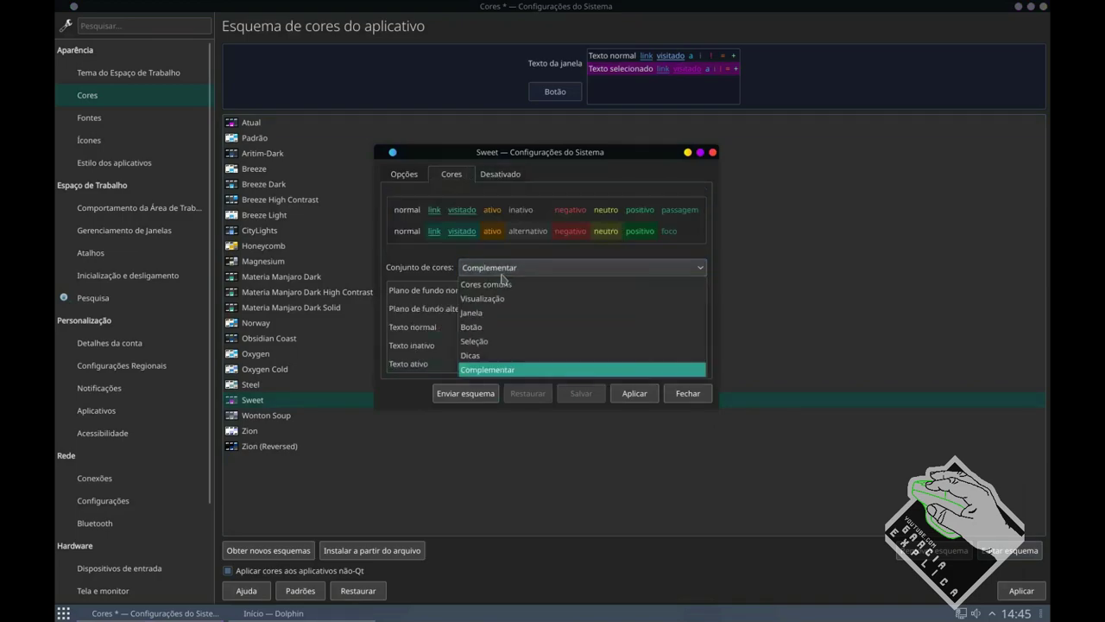
pyautogui.click(483, 298)
pyautogui.click(501, 268)
pyautogui.click(488, 284)
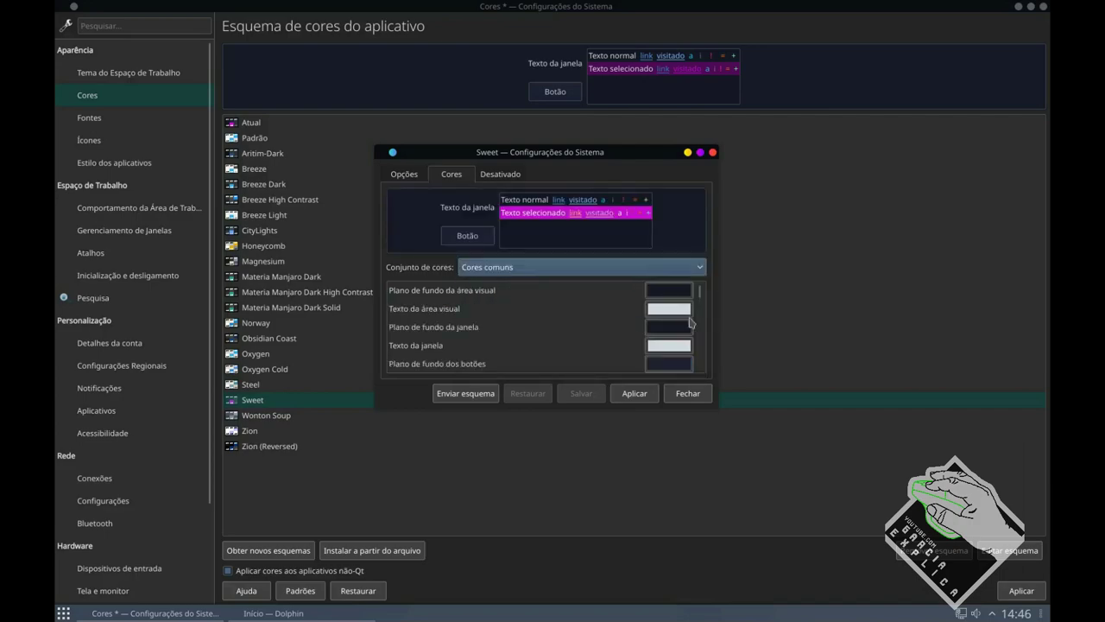
pyautogui.scroll(-3, 656, 337)
pyautogui.scroll(3, 638, 354)
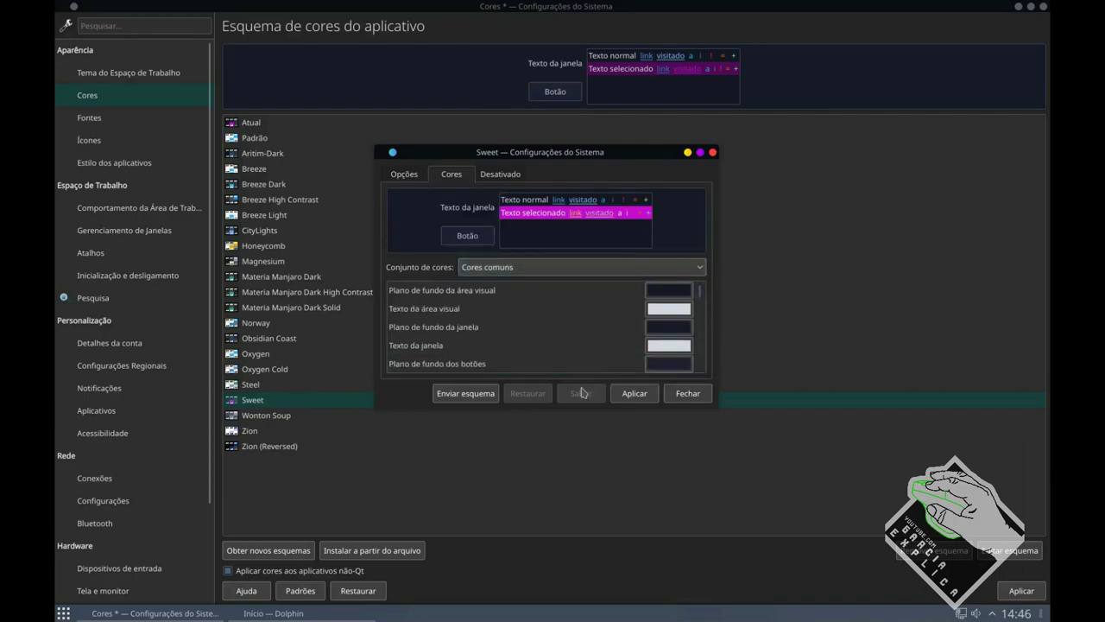
pyautogui.click(713, 154)
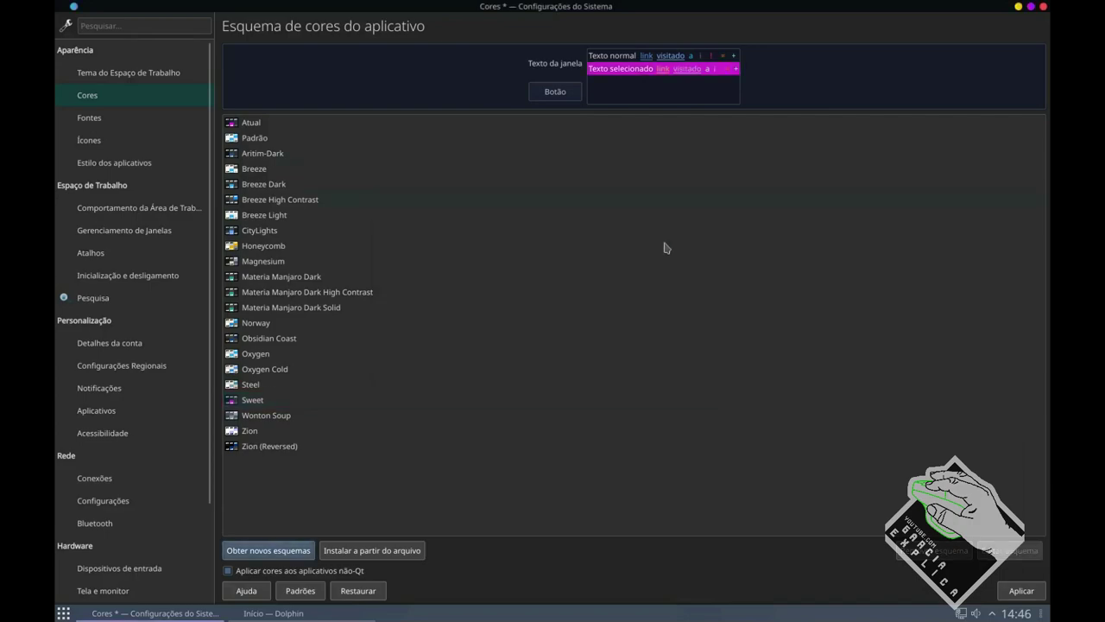
# Switch to the Fontes settings, discarding the unsaved color scheme selection.
pyautogui.click(132, 121)
pyautogui.click(575, 306)
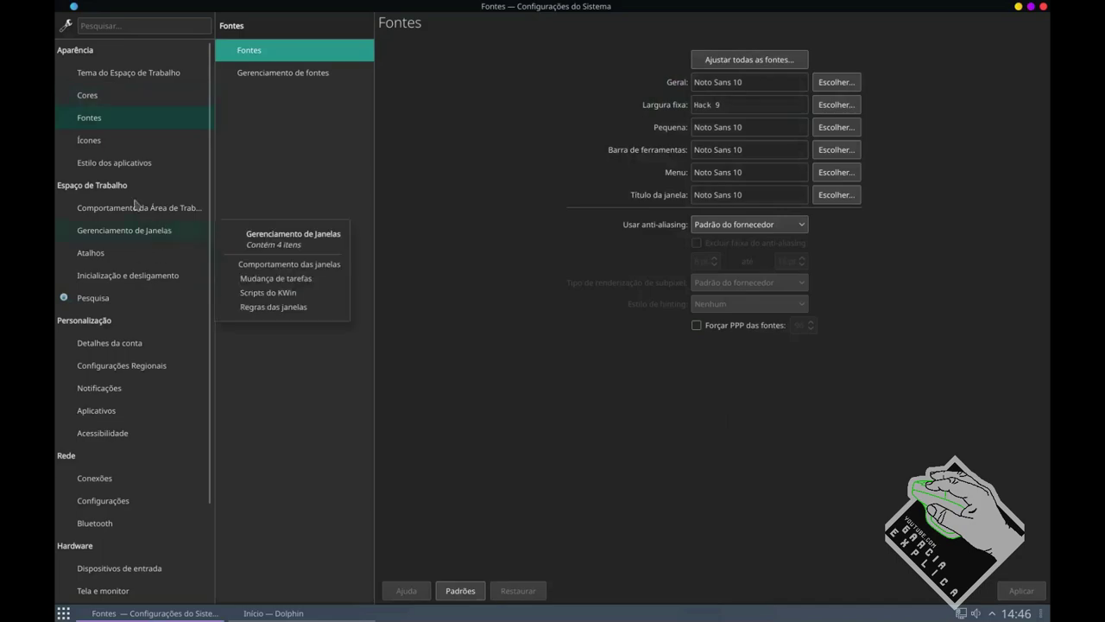
# Open the Ícones settings and compare the installed icon themes, especially the McMojave-circle color variants.
pyautogui.click(117, 140)
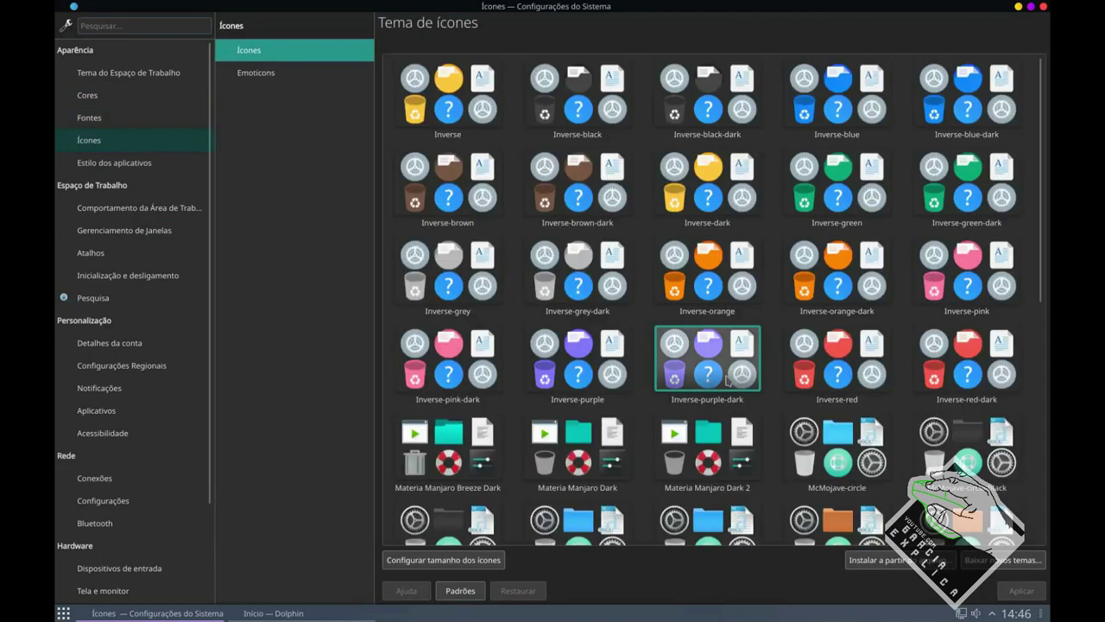
pyautogui.scroll(-6, 733, 367)
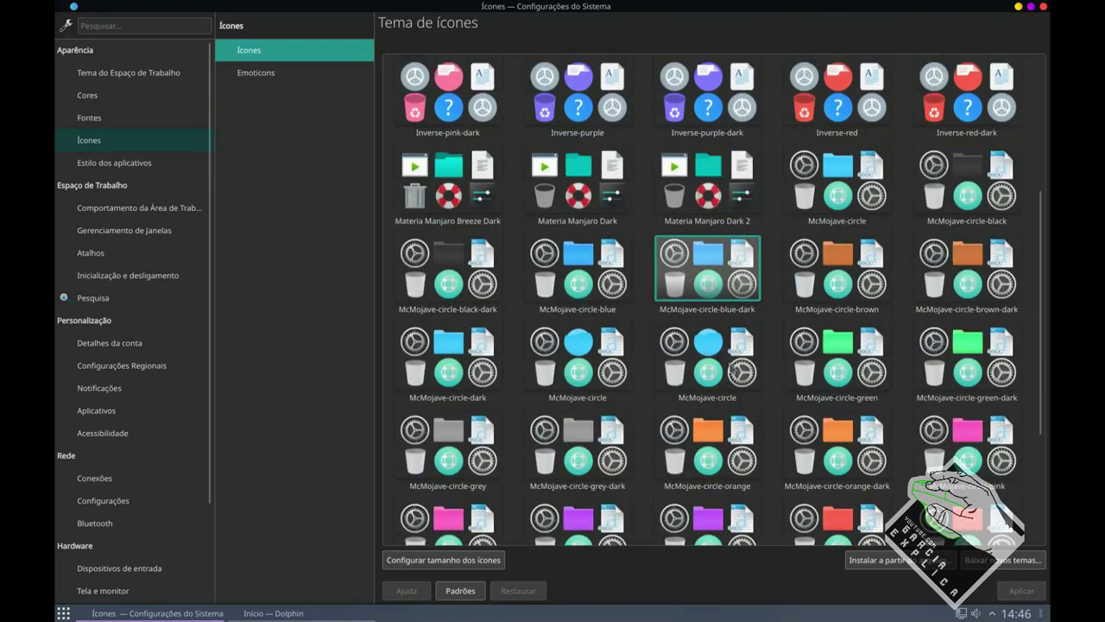
pyautogui.scroll(-3, 732, 367)
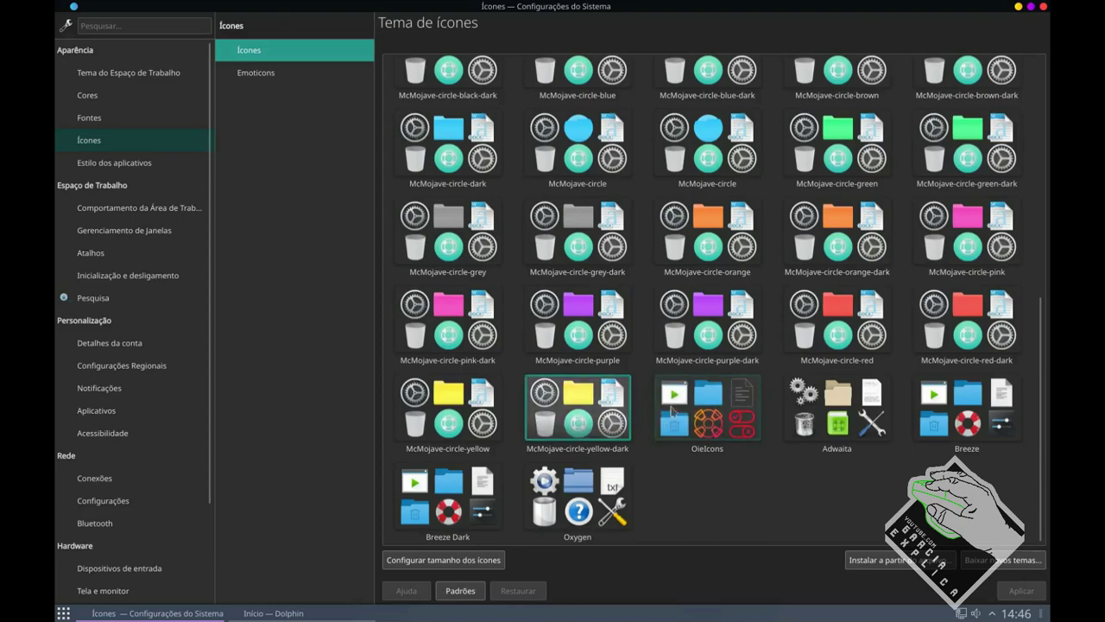
pyautogui.click(604, 361)
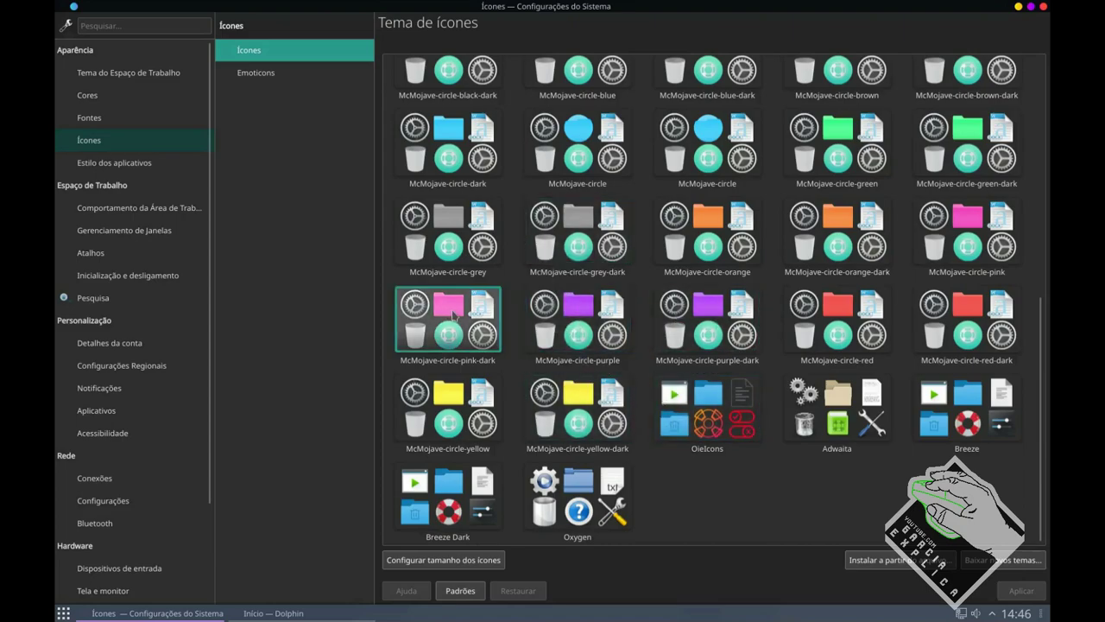
pyautogui.click(715, 304)
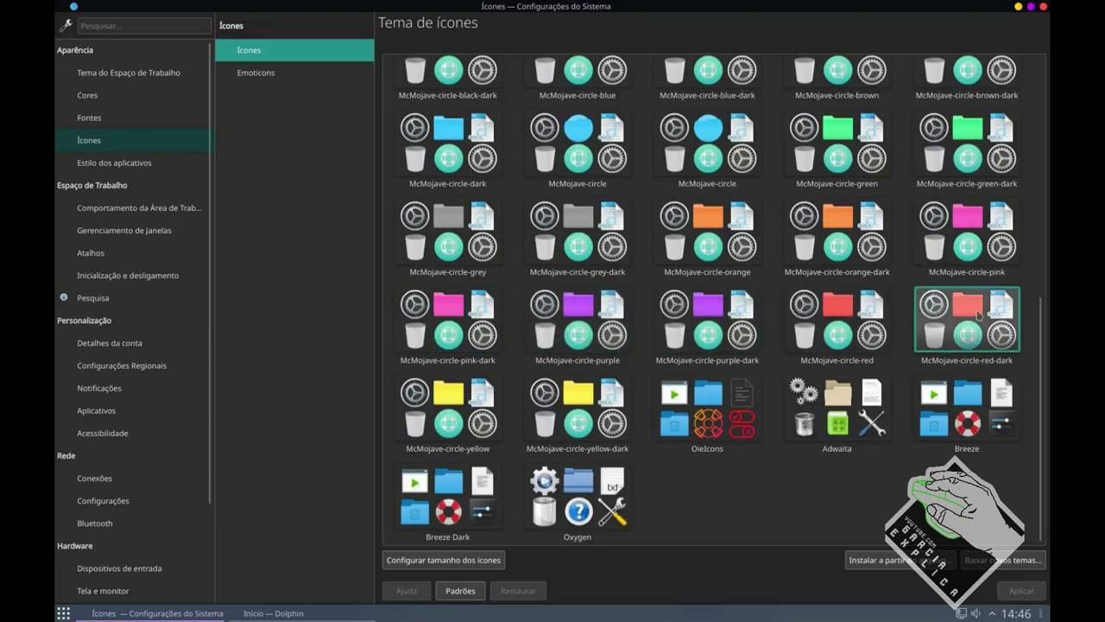
pyautogui.click(458, 330)
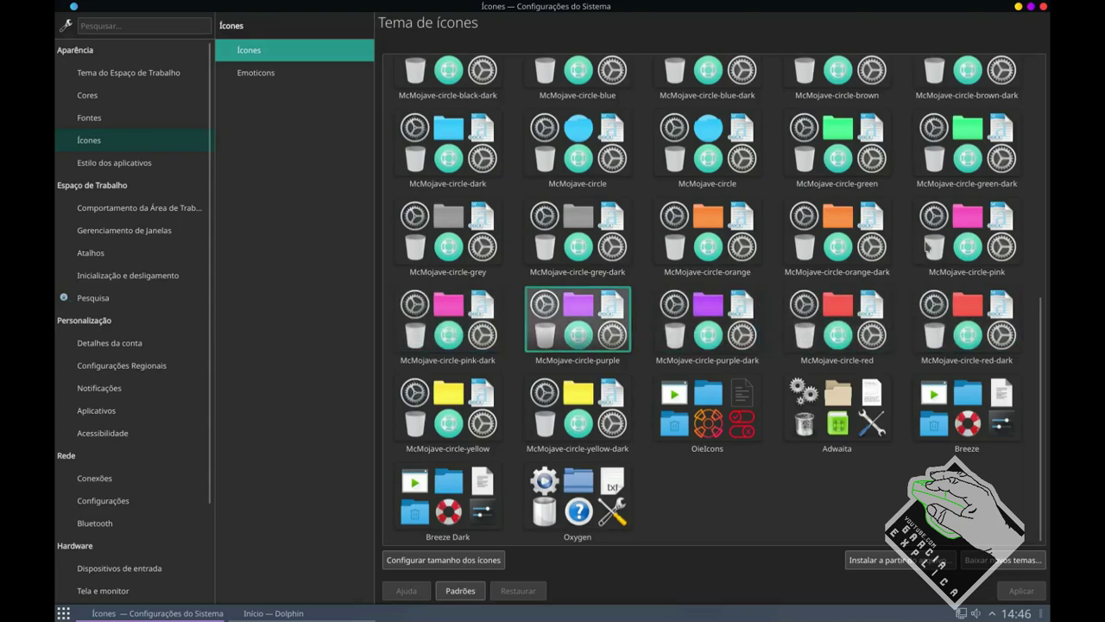
pyautogui.click(687, 231)
pyautogui.click(697, 157)
pyautogui.click(837, 143)
pyautogui.click(708, 142)
pyautogui.click(598, 158)
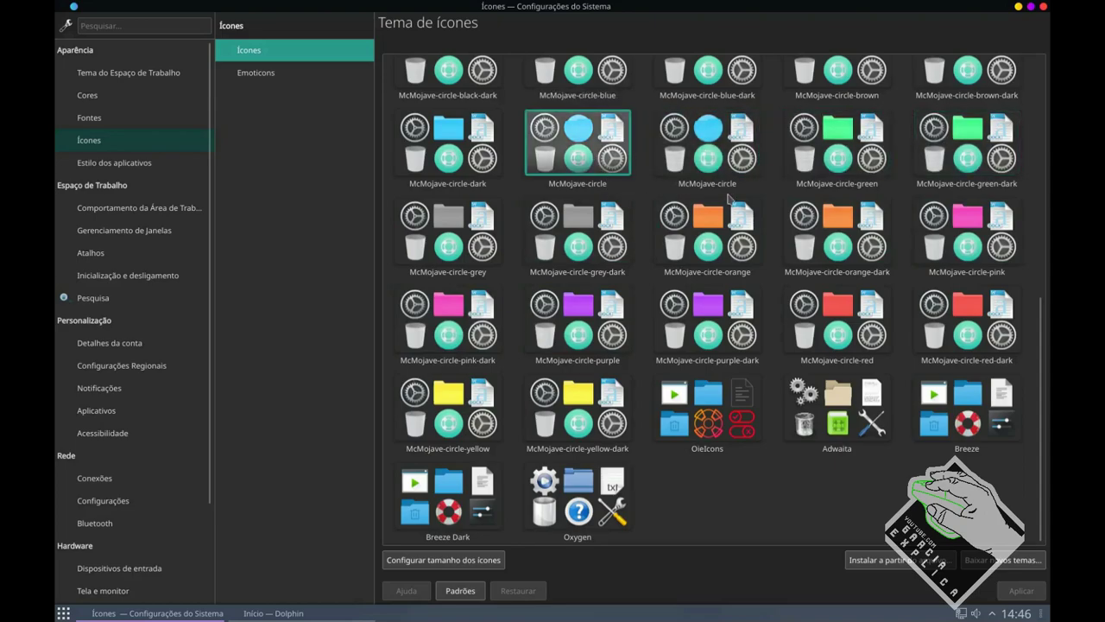
pyautogui.click(706, 229)
pyautogui.click(708, 183)
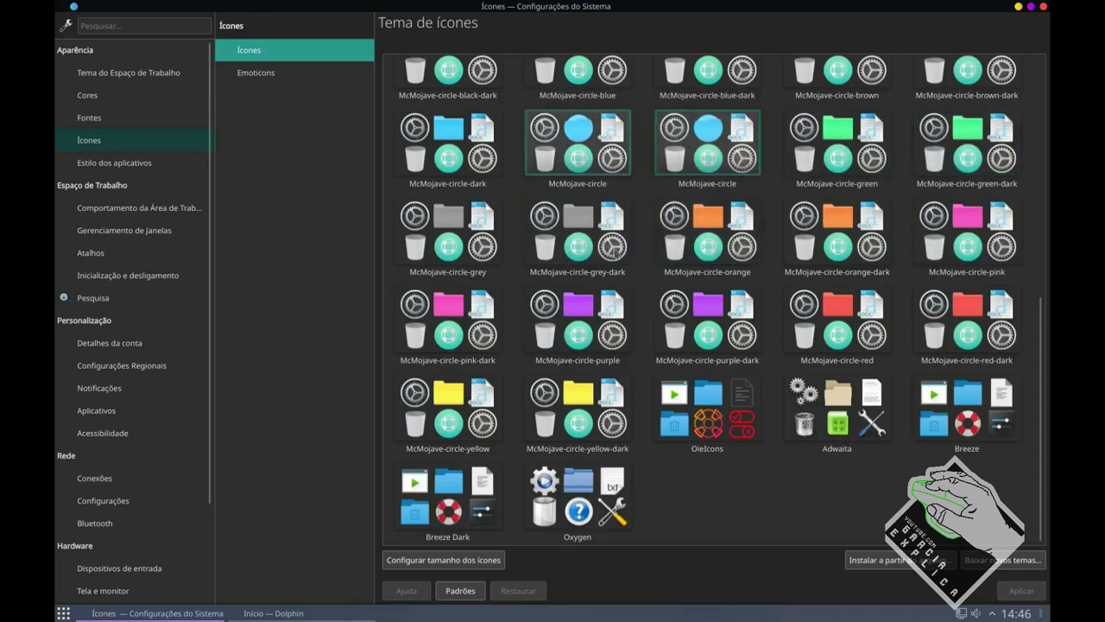
# Apply the OieIcons icon theme and check its folder icons in Dolphin.
pyautogui.click(714, 426)
pyautogui.click(1022, 592)
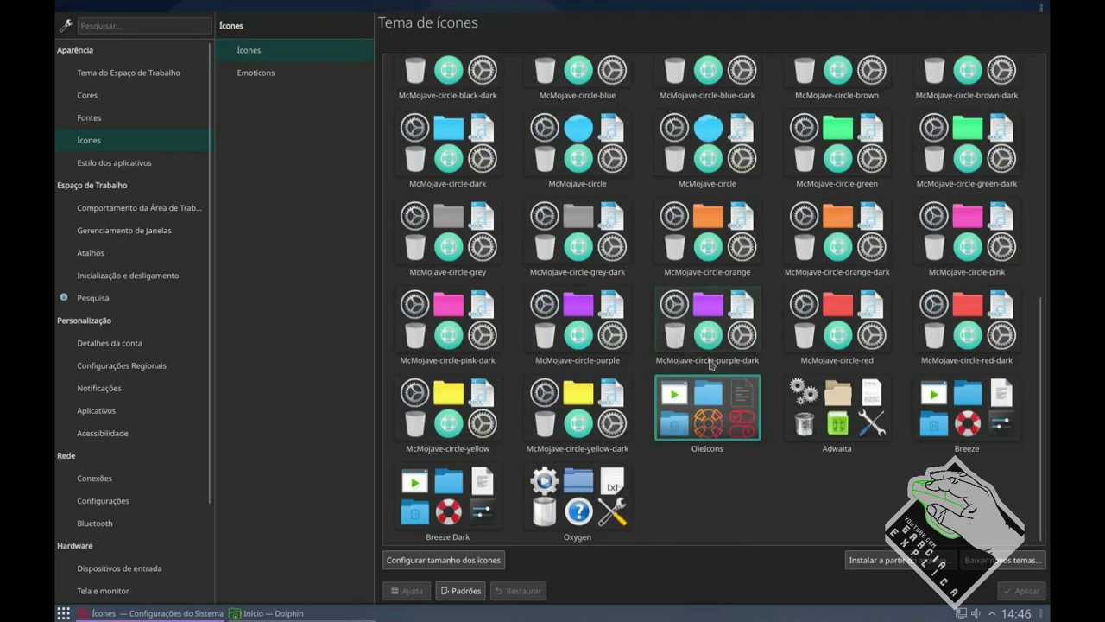
pyautogui.scroll(5, 711, 361)
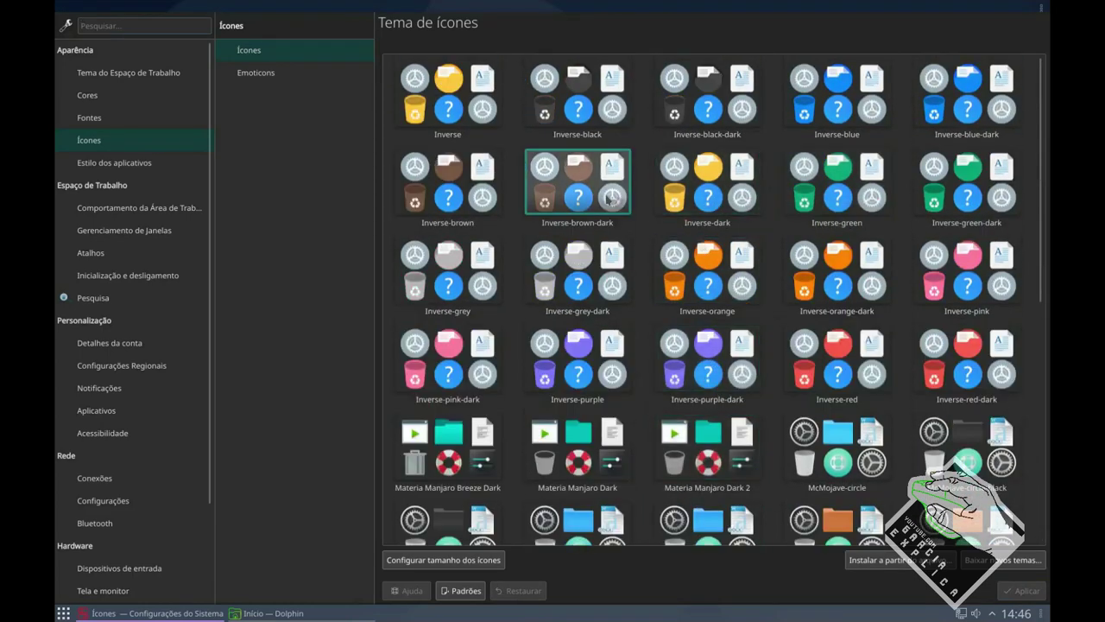
pyautogui.scroll(-3, 708, 199)
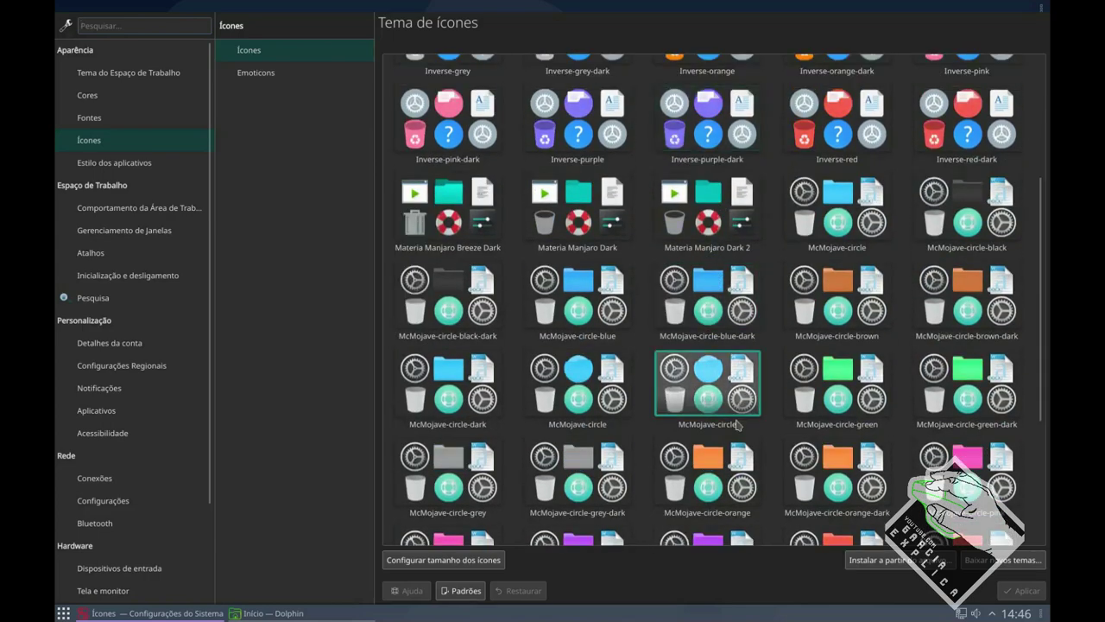
pyautogui.scroll(-1, 738, 421)
pyautogui.scroll(-1, 738, 421)
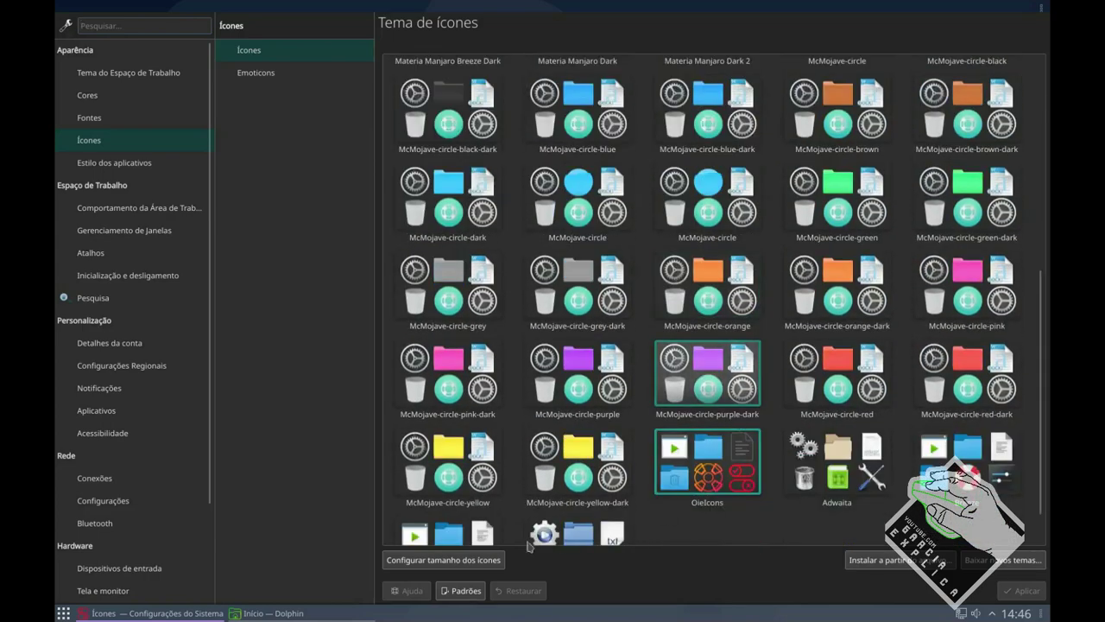
pyautogui.click(275, 612)
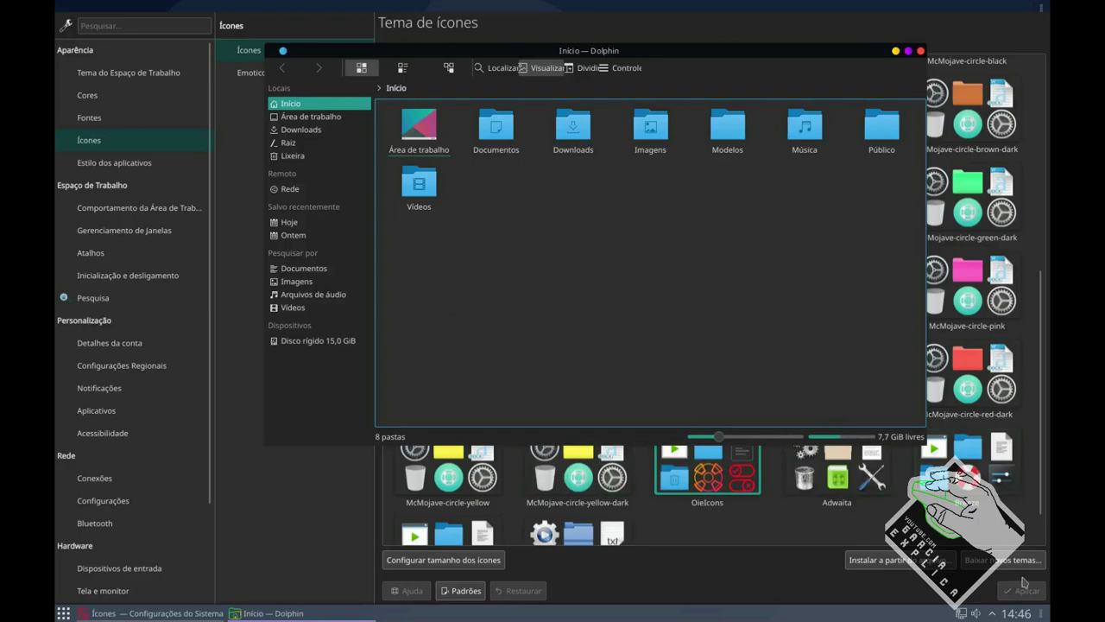
pyautogui.click(766, 485)
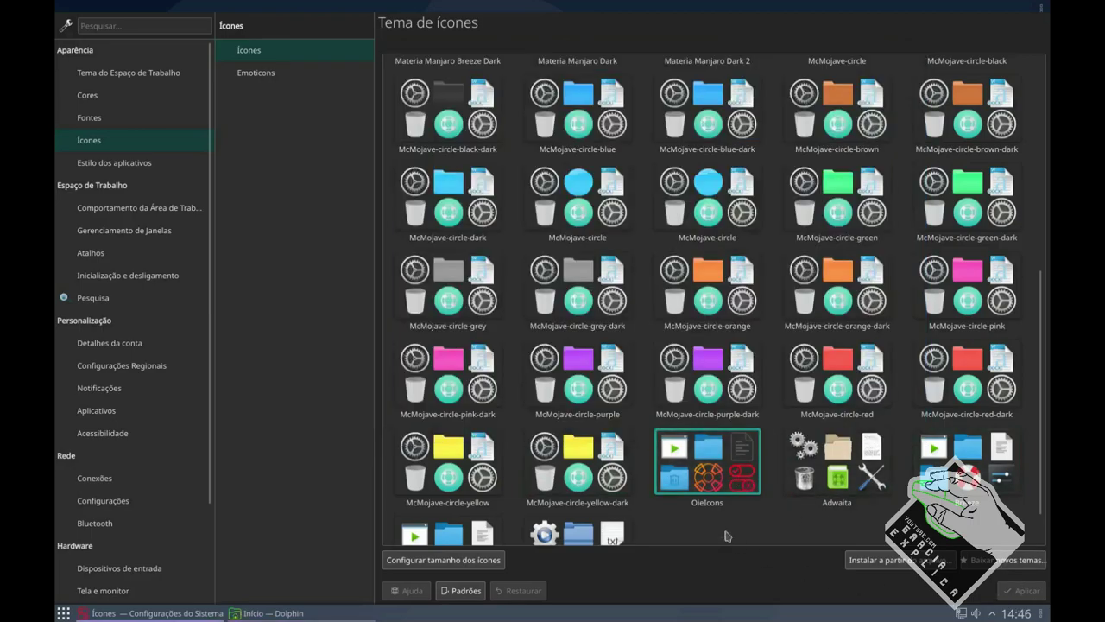
# Apply the McMojave-circle icon theme with round blue folders and reopen Dolphin to check its icons.
pyautogui.click(578, 198)
pyautogui.click(1005, 596)
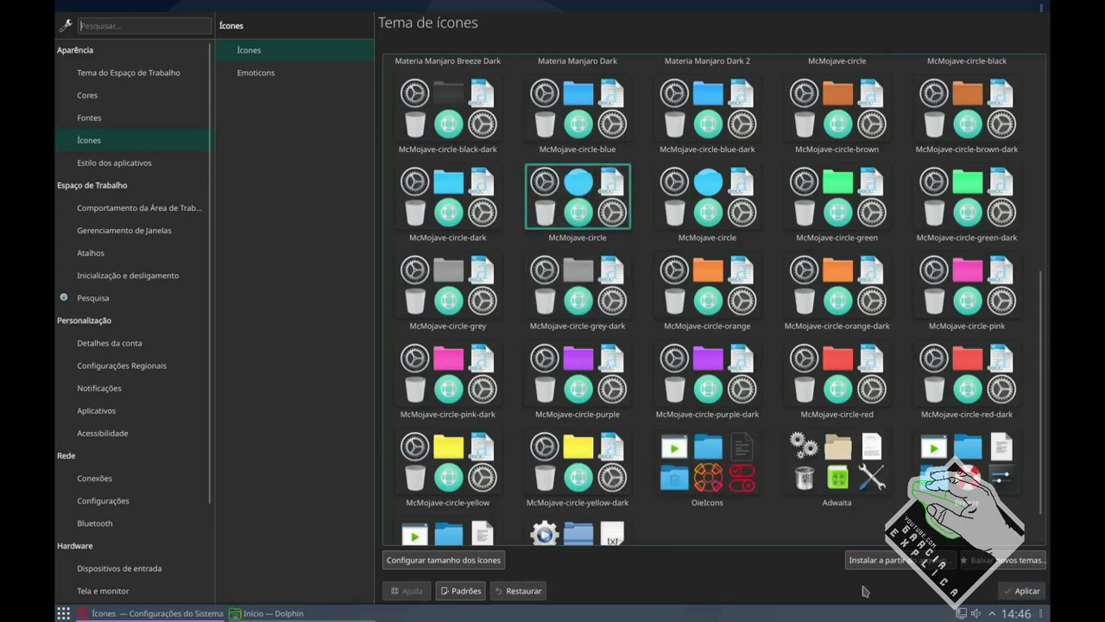
pyautogui.click(319, 613)
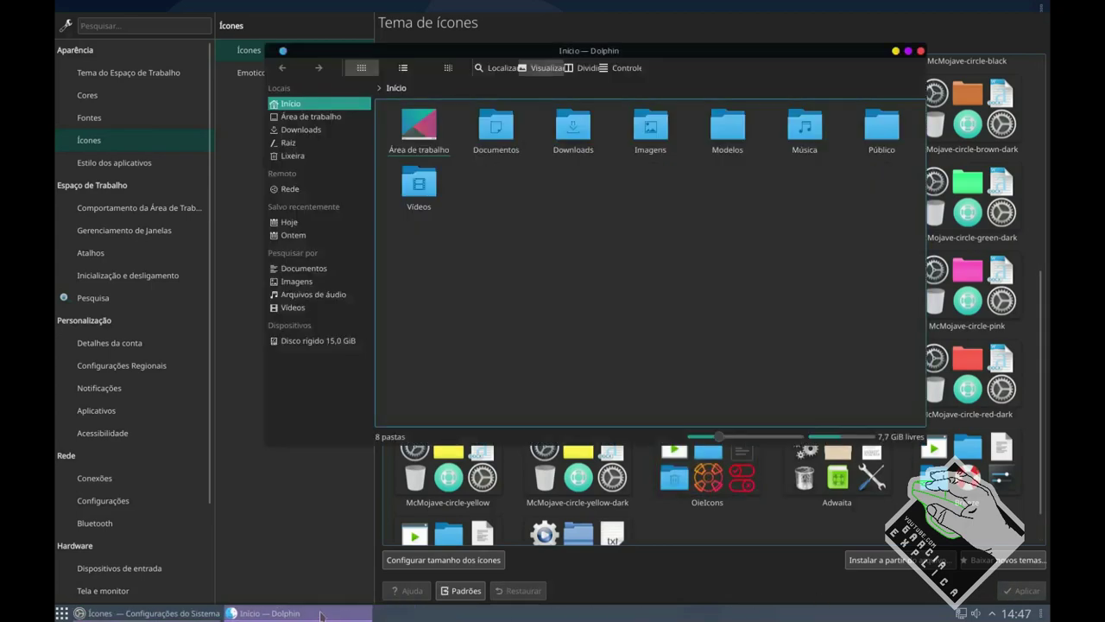
pyautogui.click(920, 52)
pyautogui.click(61, 613)
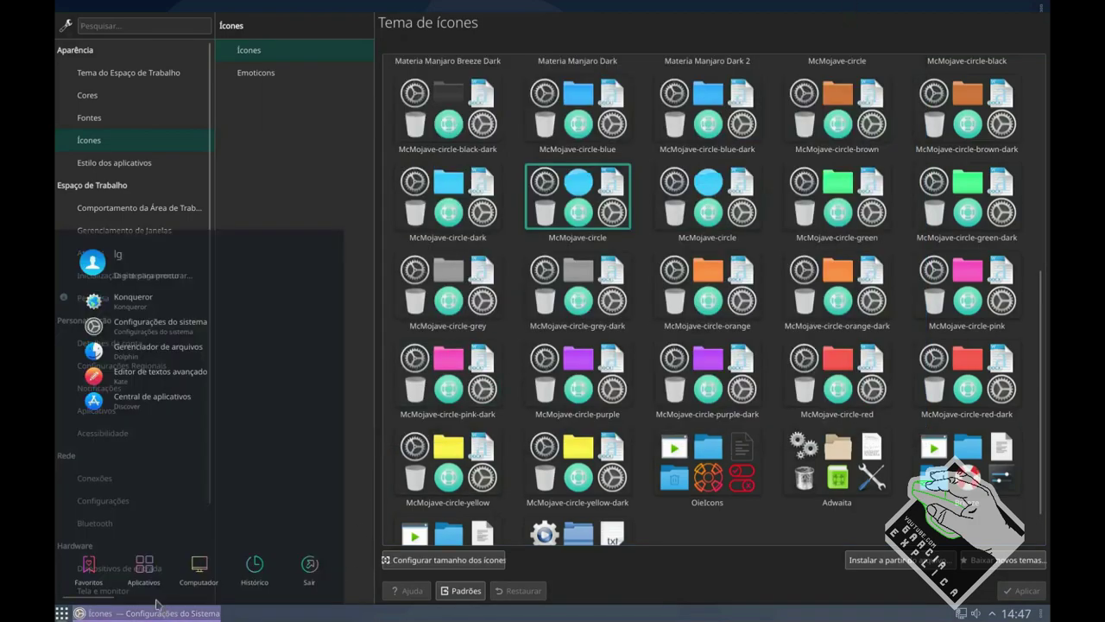
pyautogui.click(165, 348)
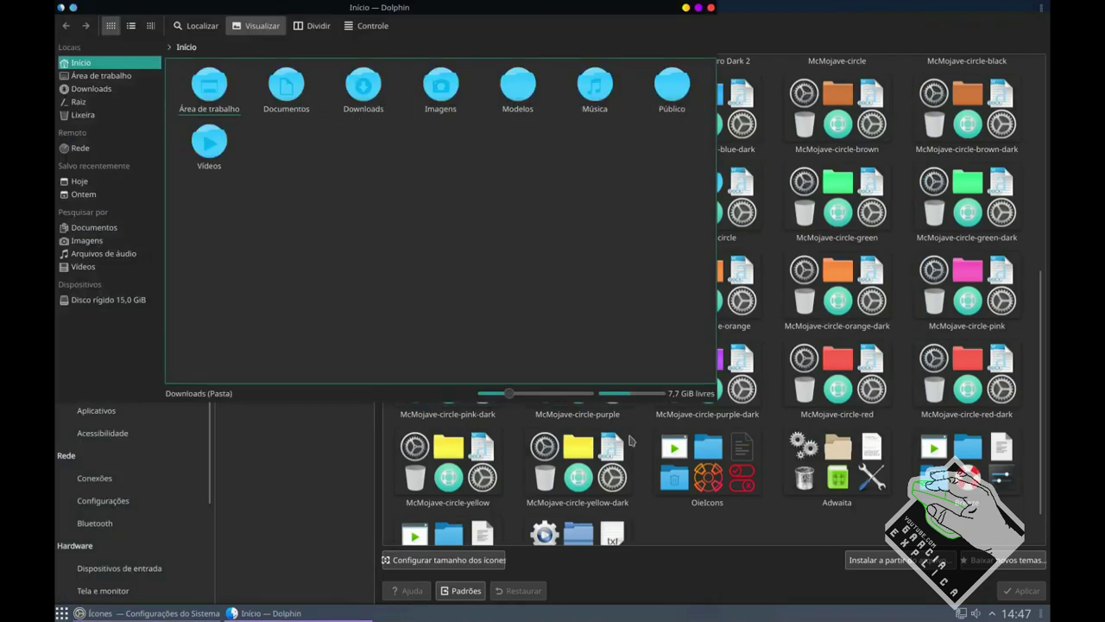
# Reapply the OieIcons icon theme and restart Dolphin to view its icons.
pyautogui.click(671, 440)
pyautogui.click(1021, 591)
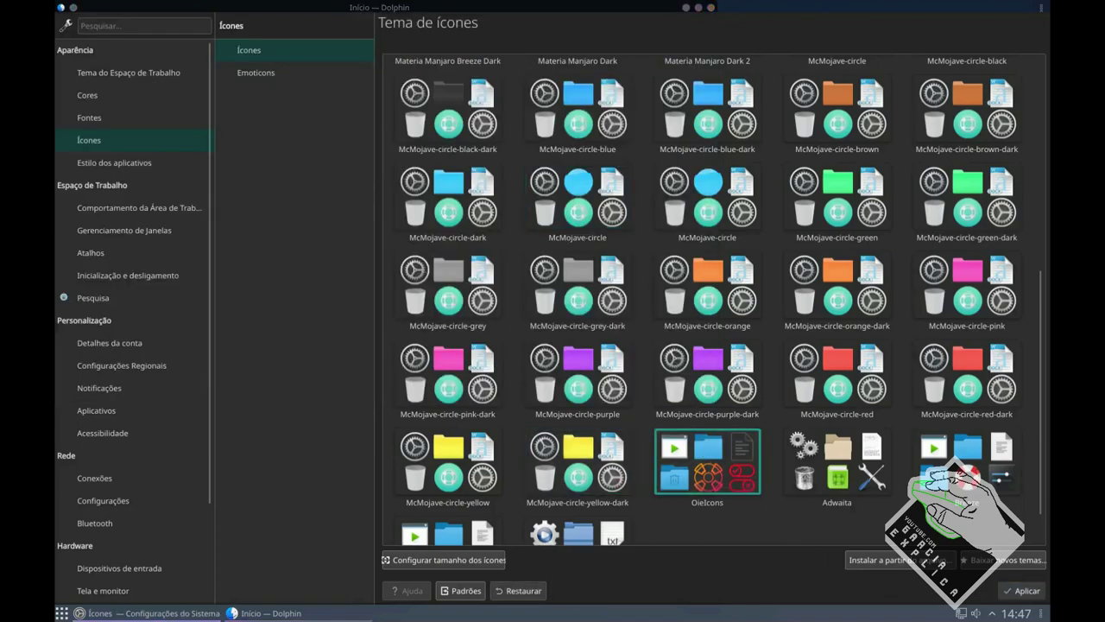
pyautogui.rightClick(261, 604)
pyautogui.click(261, 594)
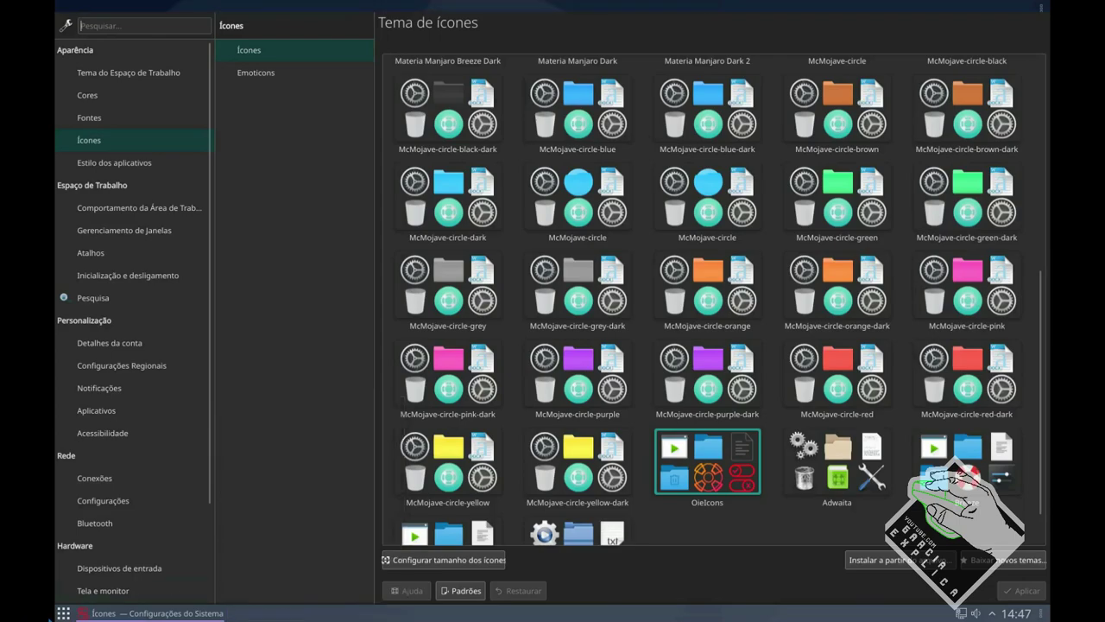
pyautogui.click(63, 612)
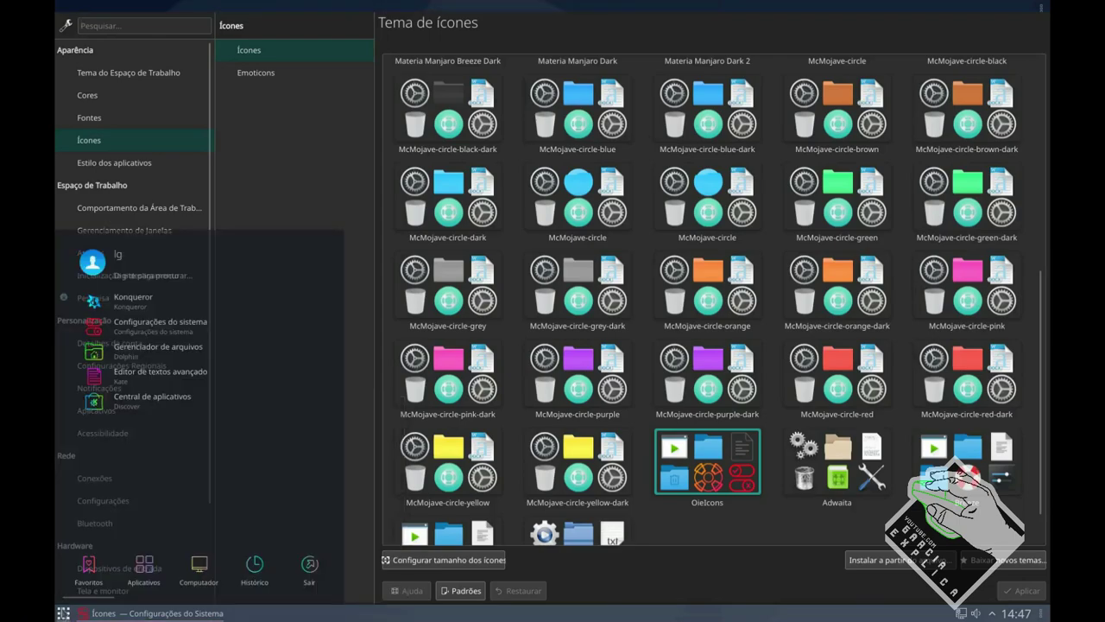
pyautogui.click(129, 354)
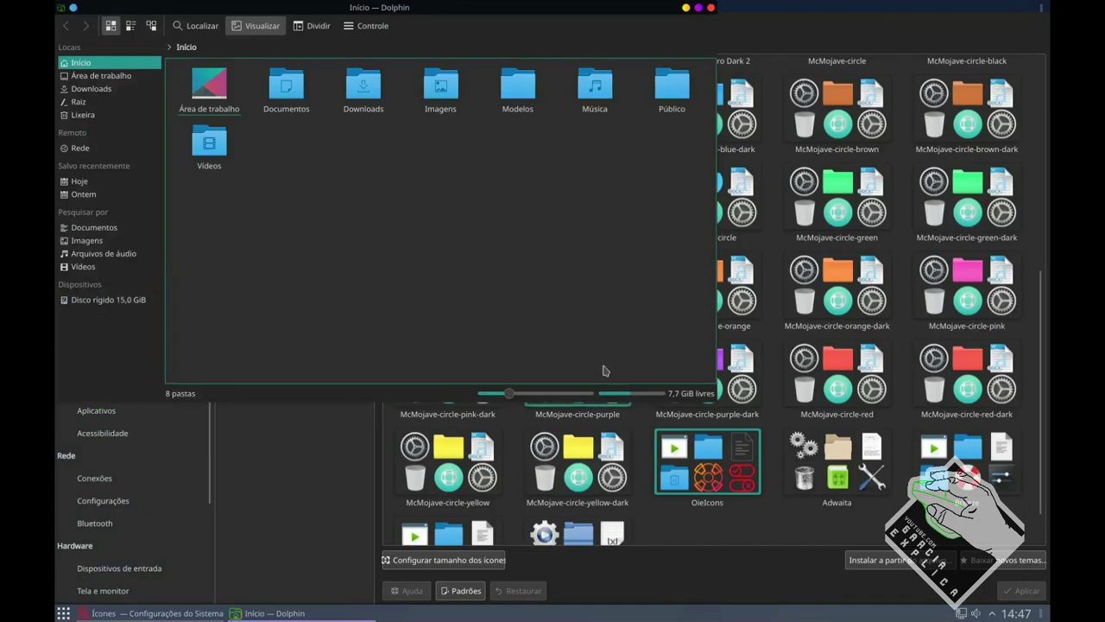
# Apply the McMojave-circle-green icon theme and open the Estilo dos aplicativos settings.
pyautogui.click(836, 196)
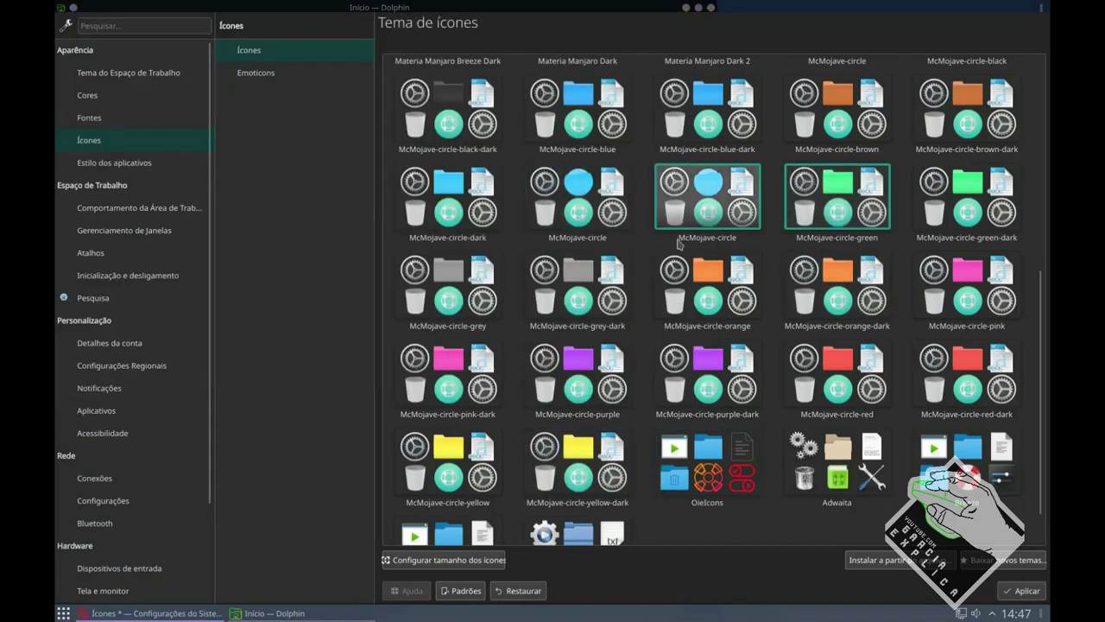
pyautogui.click(1017, 589)
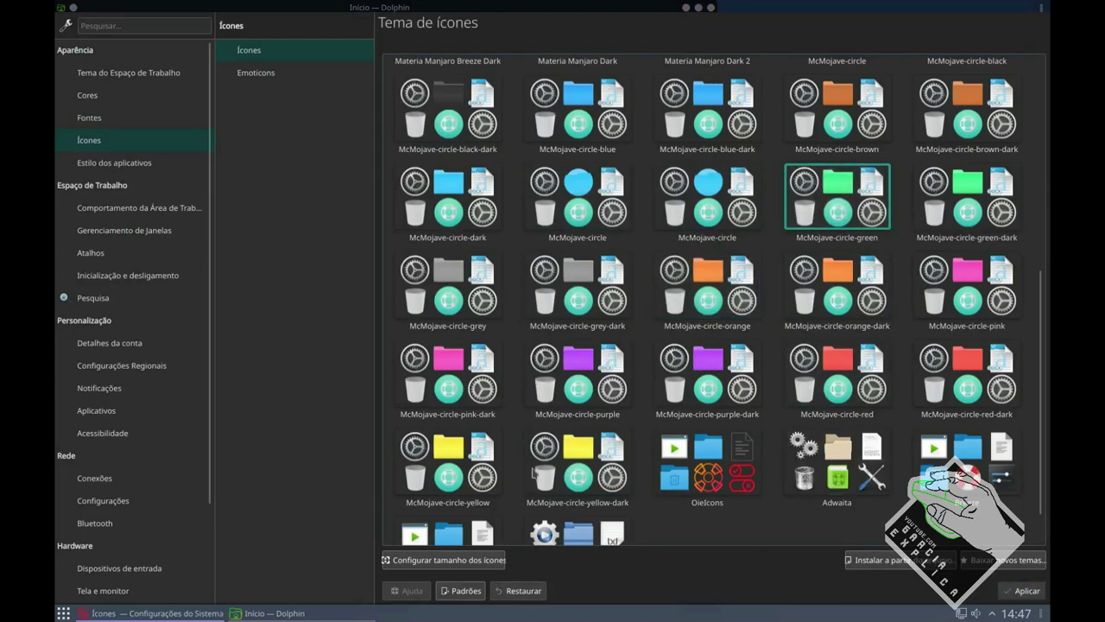
pyautogui.click(126, 169)
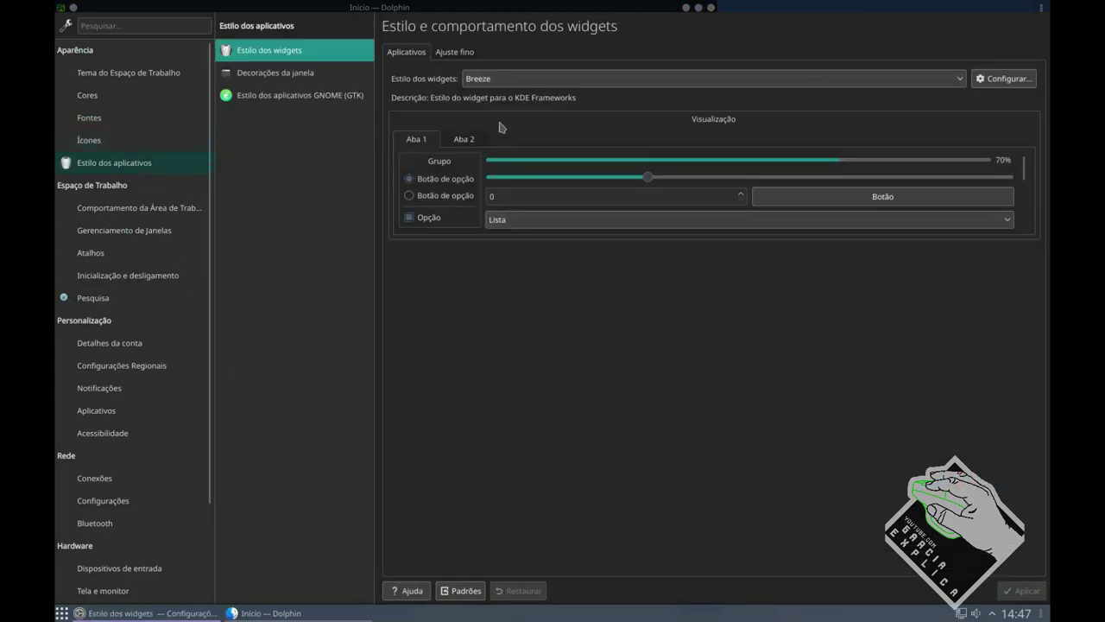
# Apply the Oxygen widget style and check the settings window in its restored and maximized sizes.
pyautogui.click(503, 79)
pyautogui.click(503, 136)
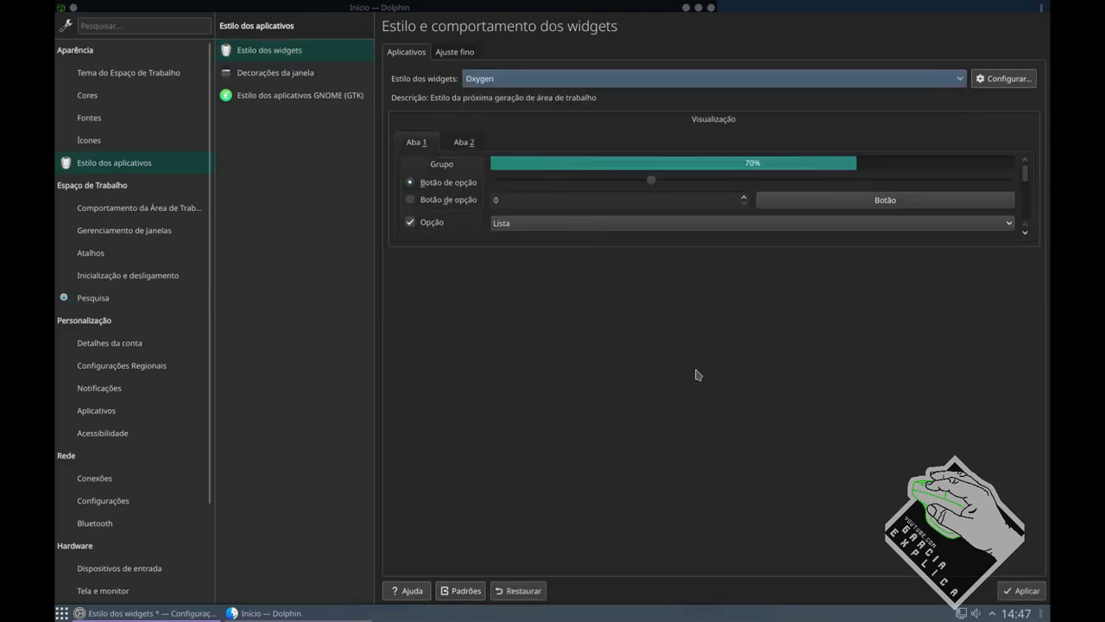
pyautogui.click(1014, 592)
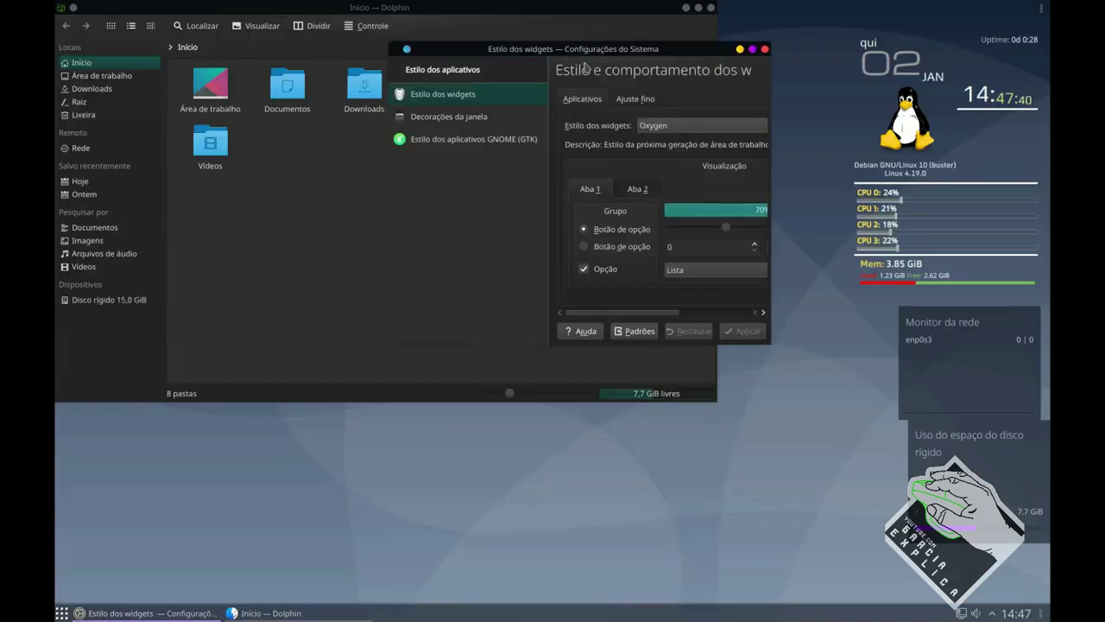
pyautogui.doubleClick(587, 47)
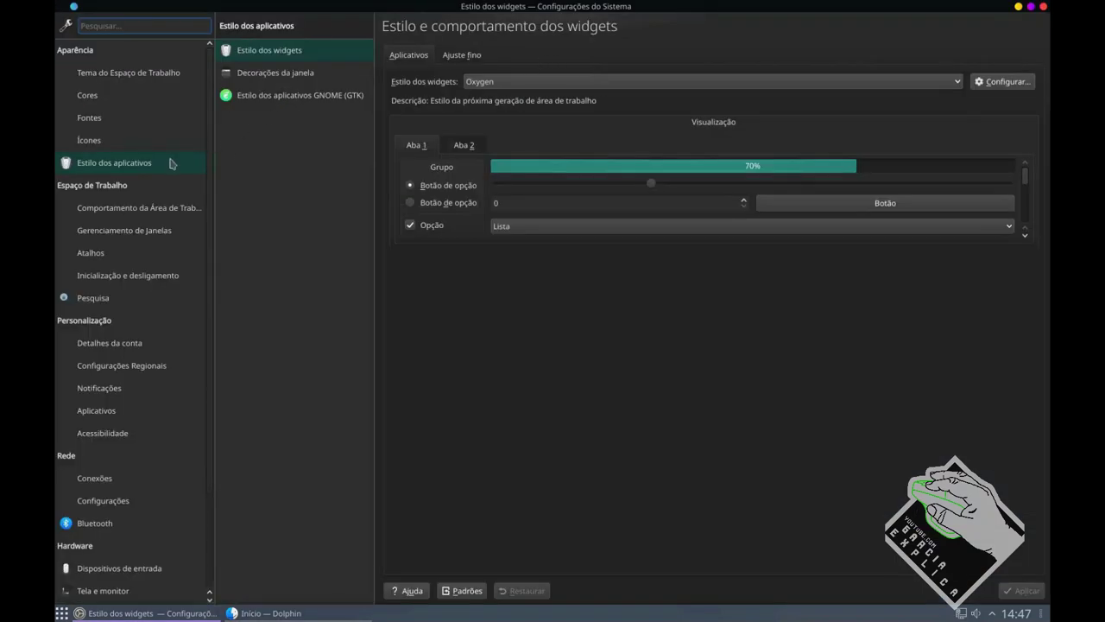
# Review the Tema do Espaço de Trabalho and Cores settings, ending on the Ícones page.
pyautogui.moveTo(160, 237)
pyautogui.click(135, 79)
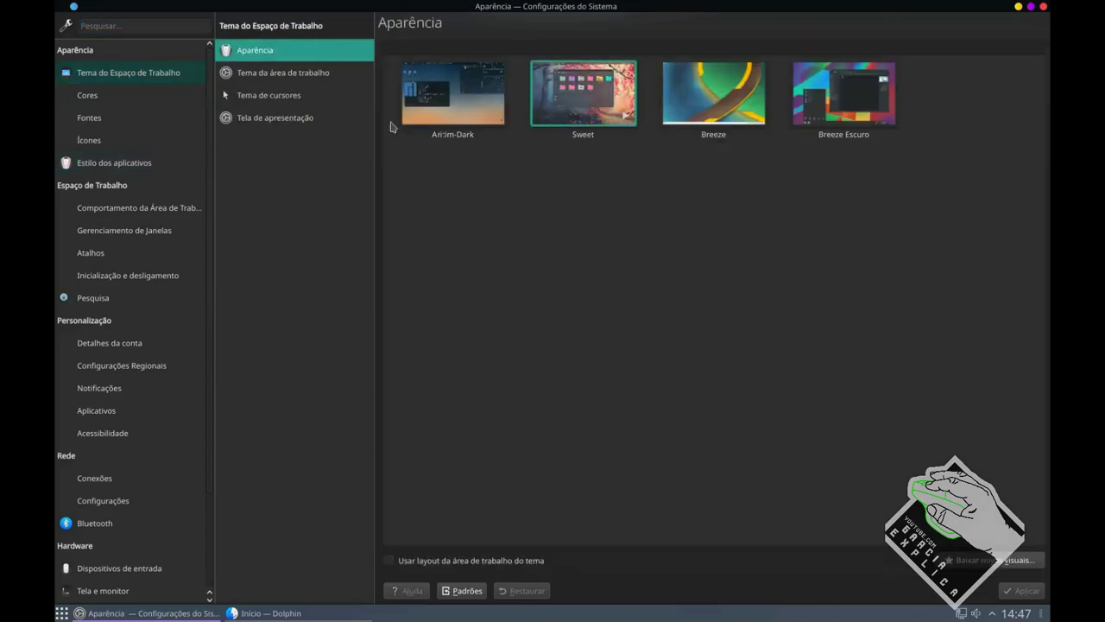
pyautogui.click(108, 98)
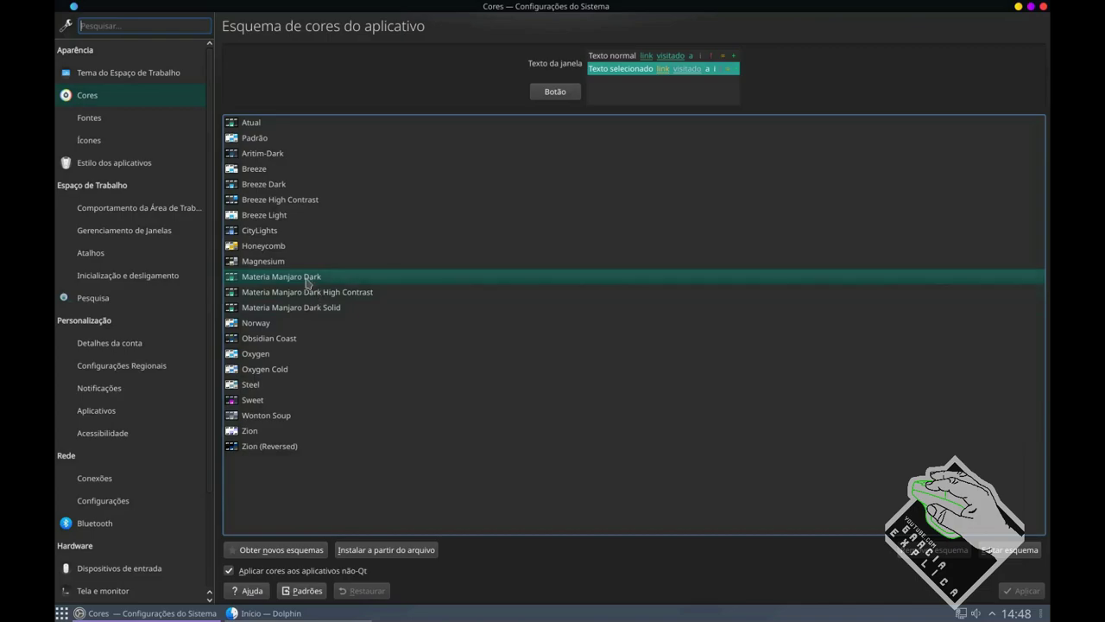
pyautogui.click(99, 143)
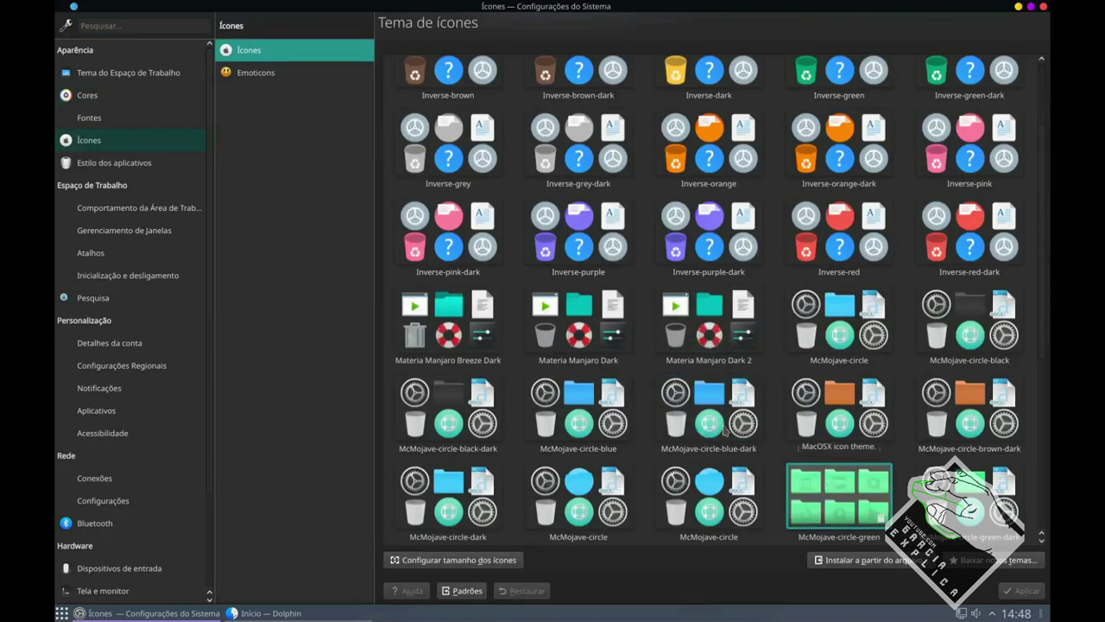
# Restart Dolphin to examine the McMojave-circle-green folder icons and close it again.
pyautogui.click(258, 613)
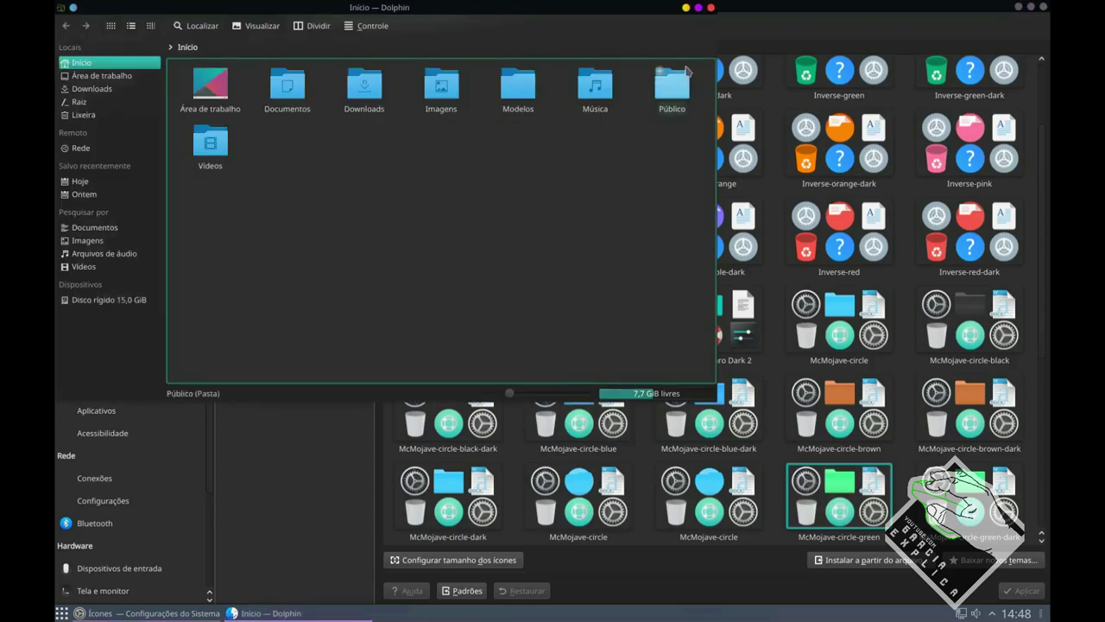
pyautogui.click(704, 7)
pyautogui.press('super+e')
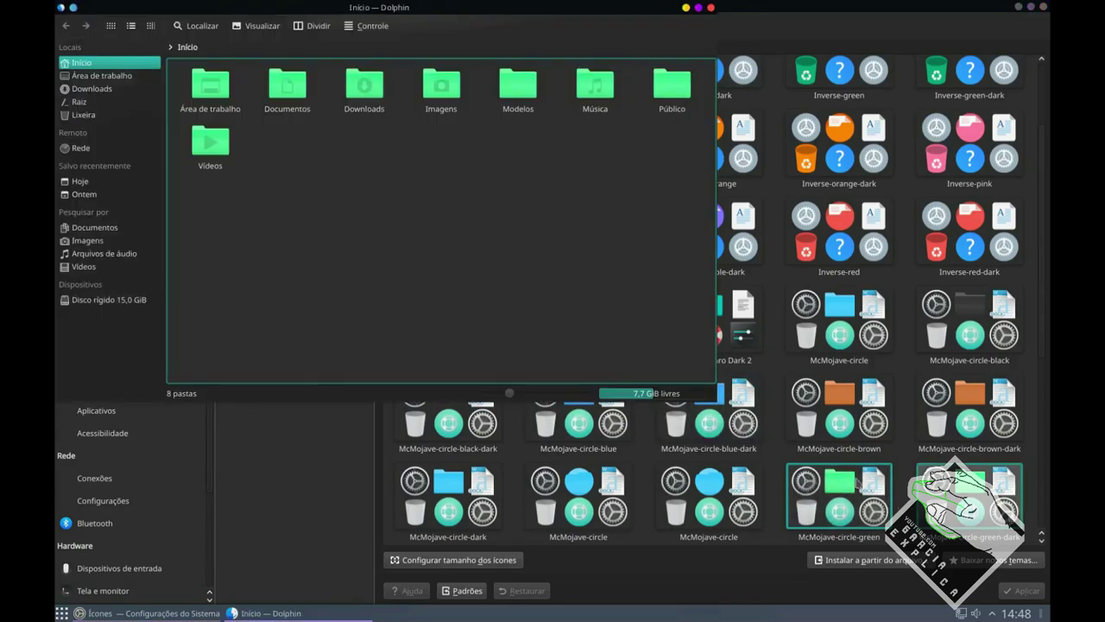
pyautogui.click(711, 8)
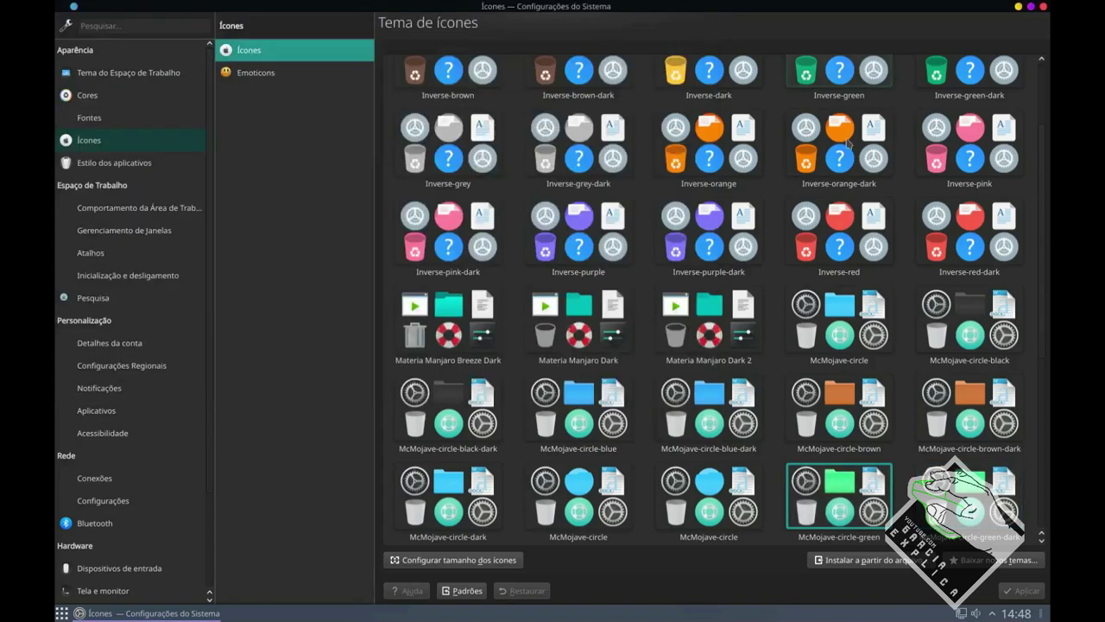
# Apply the McMojave-circle icon theme and replace it with the Inverse-green icon theme.
pyautogui.click(855, 341)
pyautogui.click(1021, 590)
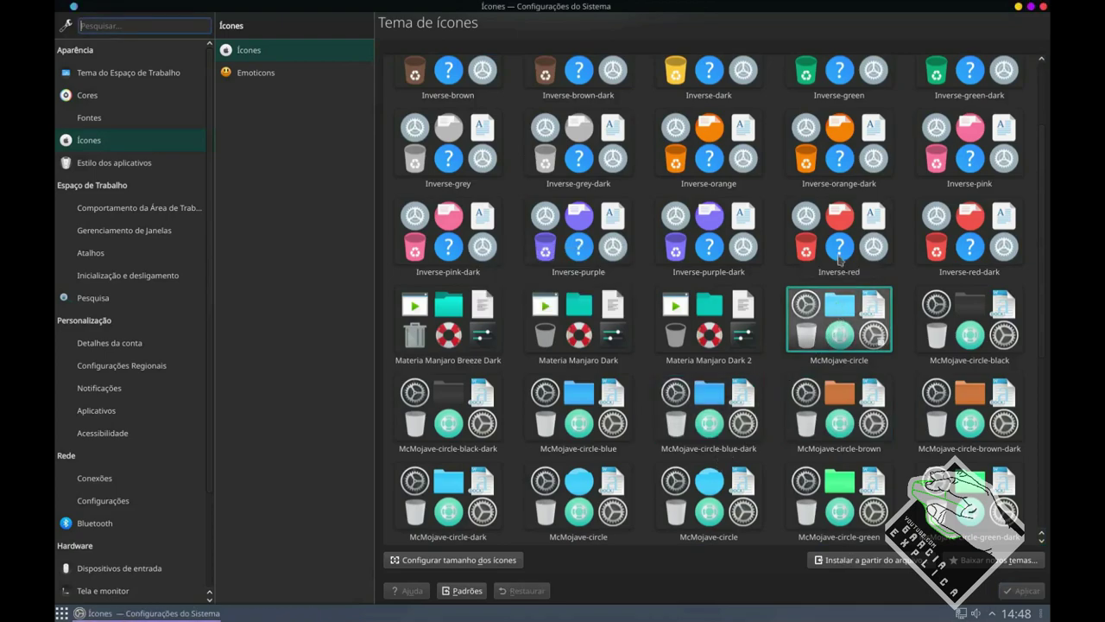
pyautogui.click(839, 145)
pyautogui.click(839, 82)
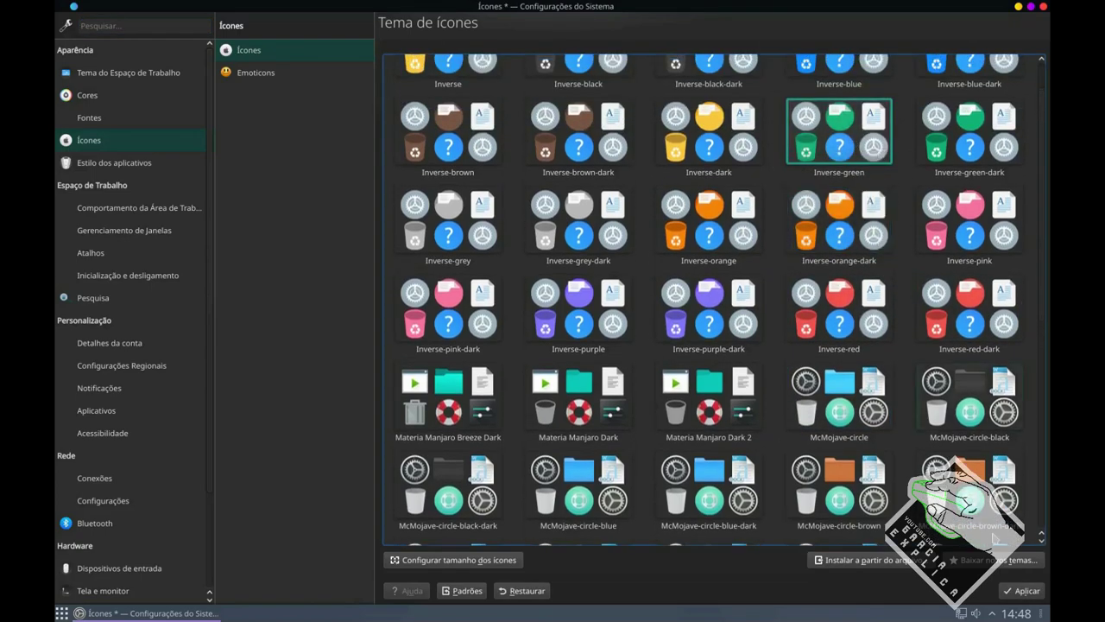
pyautogui.click(1013, 591)
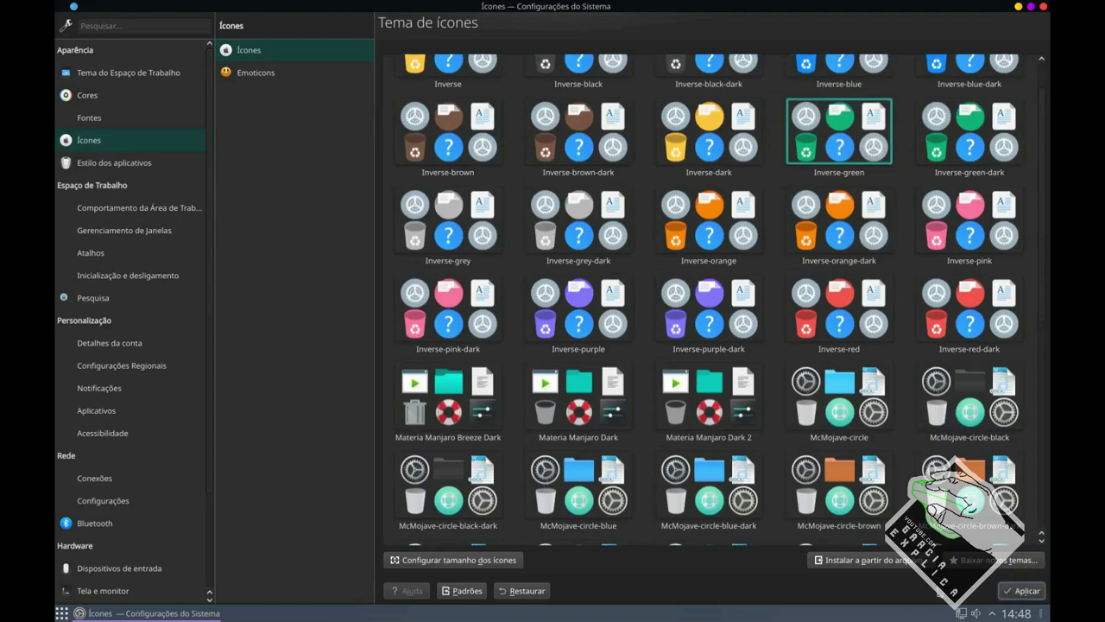
# Open Dolphin to examine the Inverse-green folder icons and return to the system settings.
pyautogui.click(61, 613)
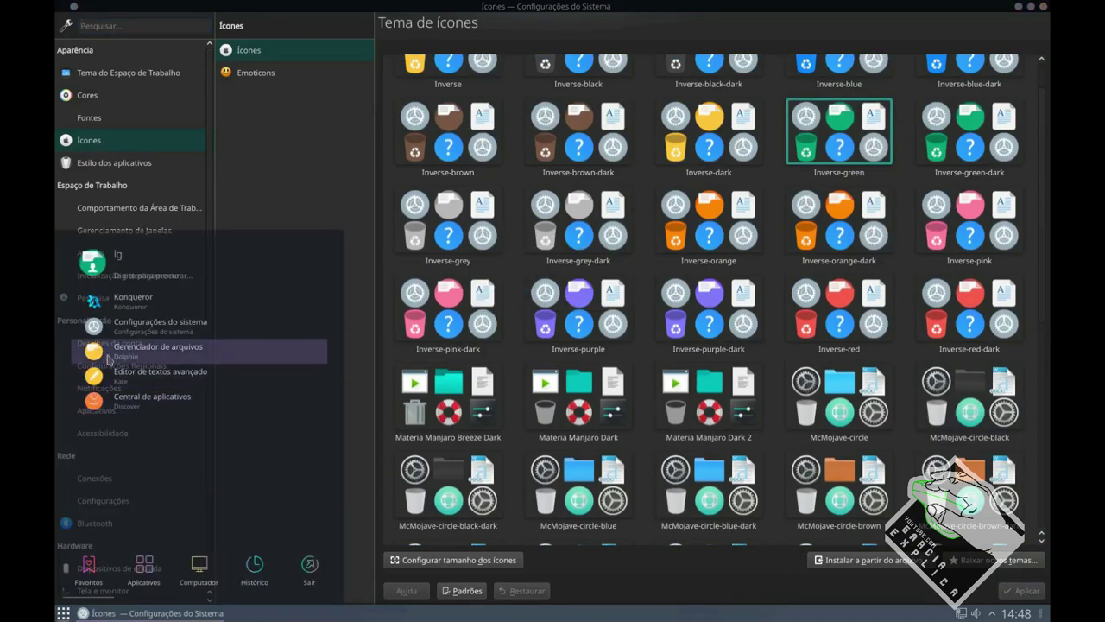
pyautogui.click(140, 348)
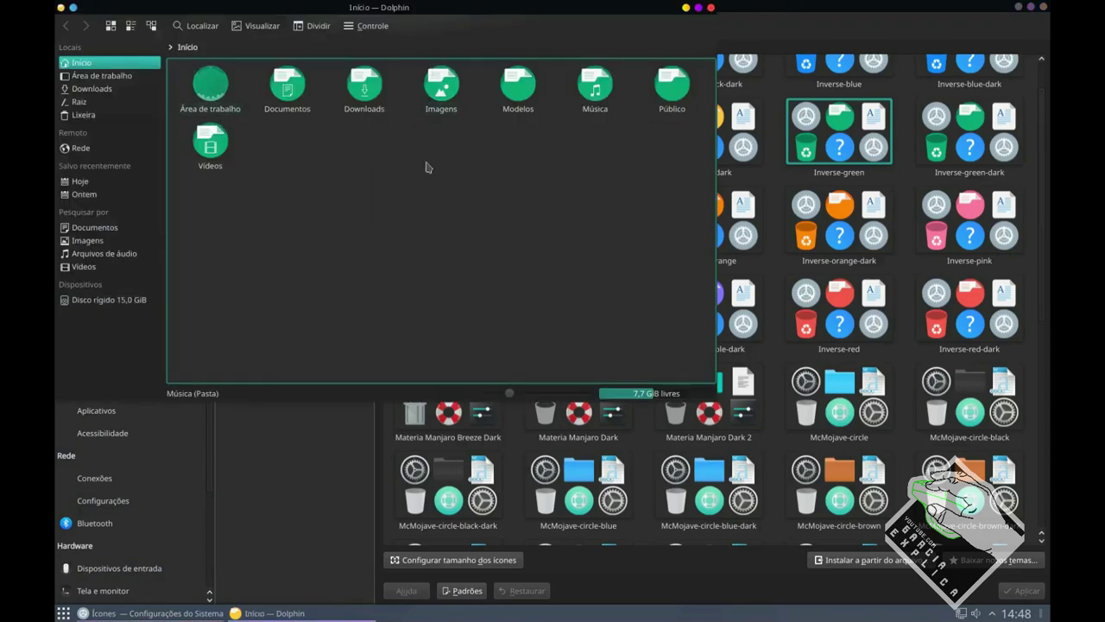
pyautogui.click(490, 414)
# Examine the available widget styles and the Ajuste fino options in the Estilo dos aplicativos settings.
pyautogui.click(107, 164)
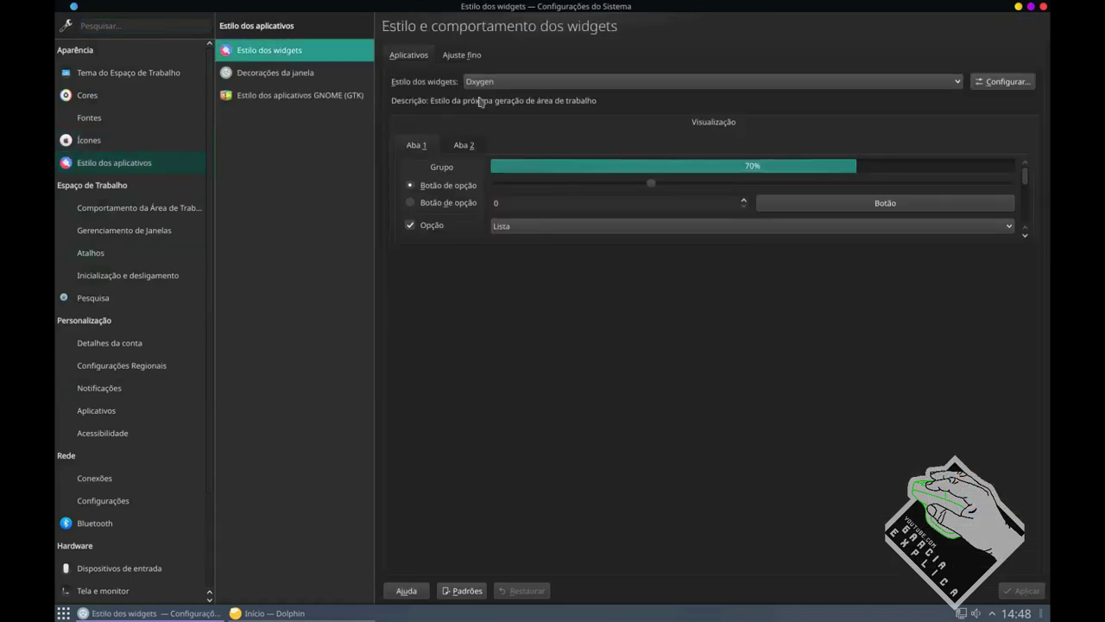
pyautogui.click(487, 83)
pyautogui.click(460, 55)
pyautogui.click(461, 55)
pyautogui.click(415, 57)
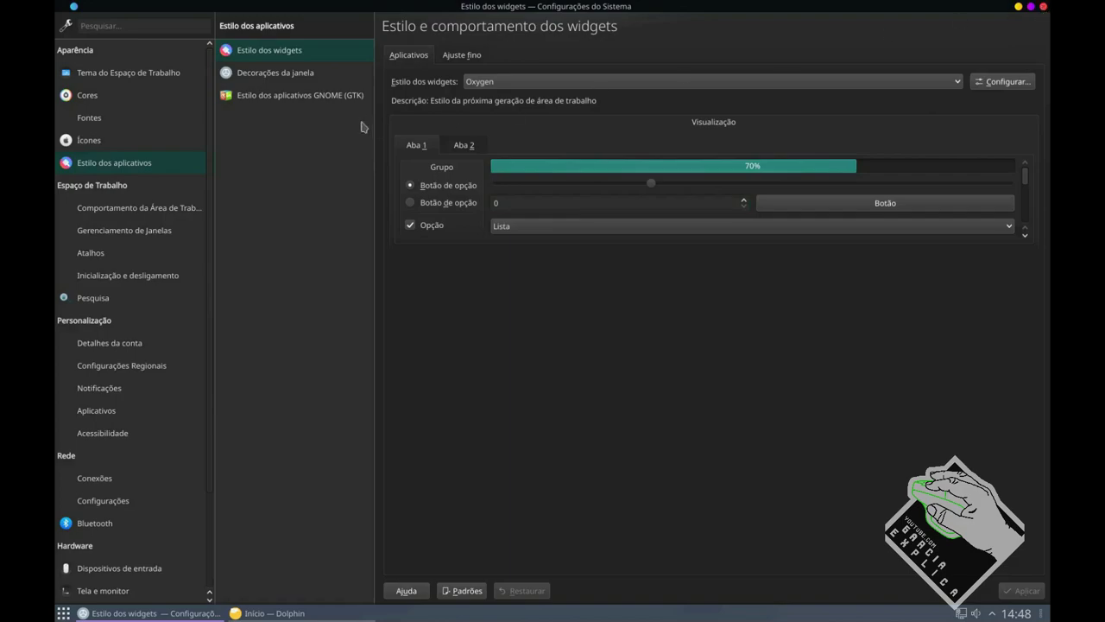
# Browse the window decoration themes under Decorações da janela and apply Dark-Translucent.
pyautogui.click(306, 81)
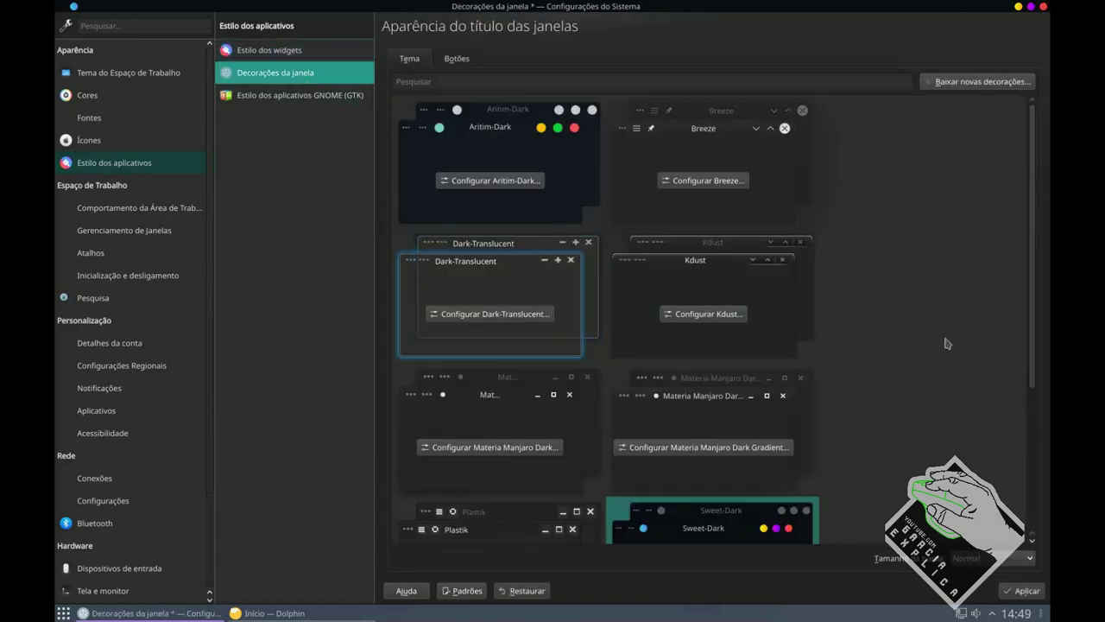
pyautogui.scroll(-4, 947, 343)
pyautogui.scroll(3, 947, 343)
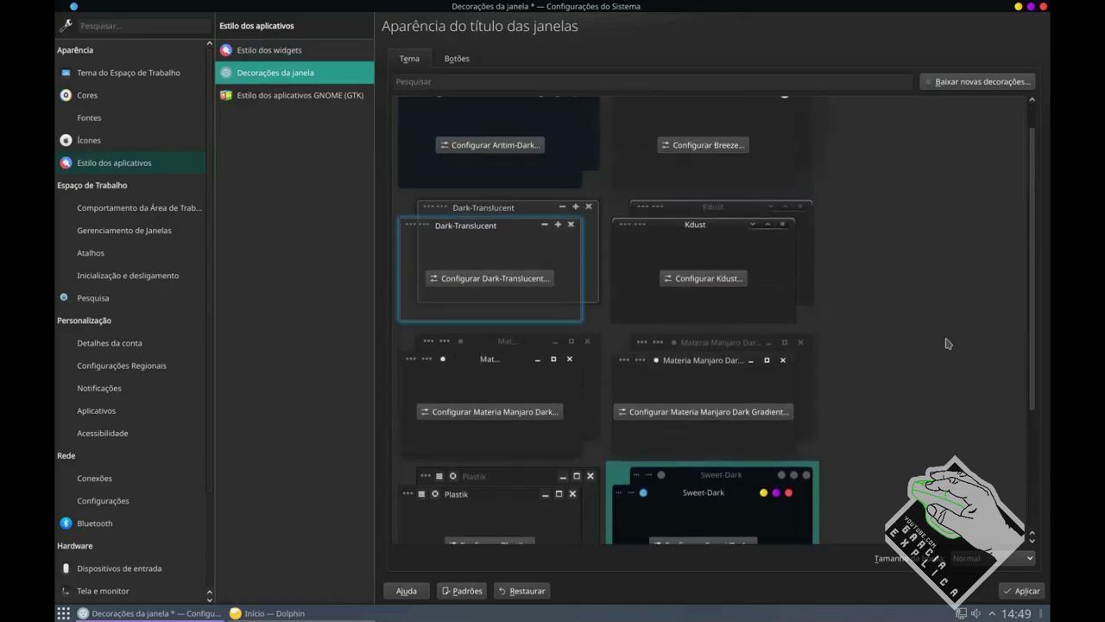
pyautogui.scroll(-1, 947, 343)
pyautogui.scroll(-4, 947, 343)
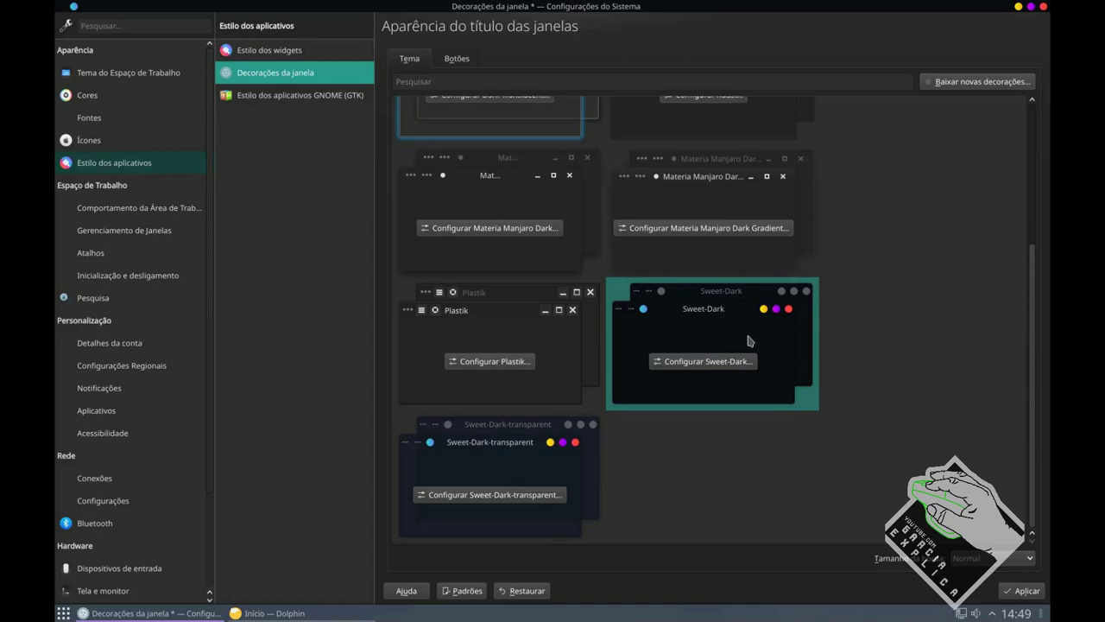
pyautogui.scroll(4, 749, 341)
pyautogui.click(534, 197)
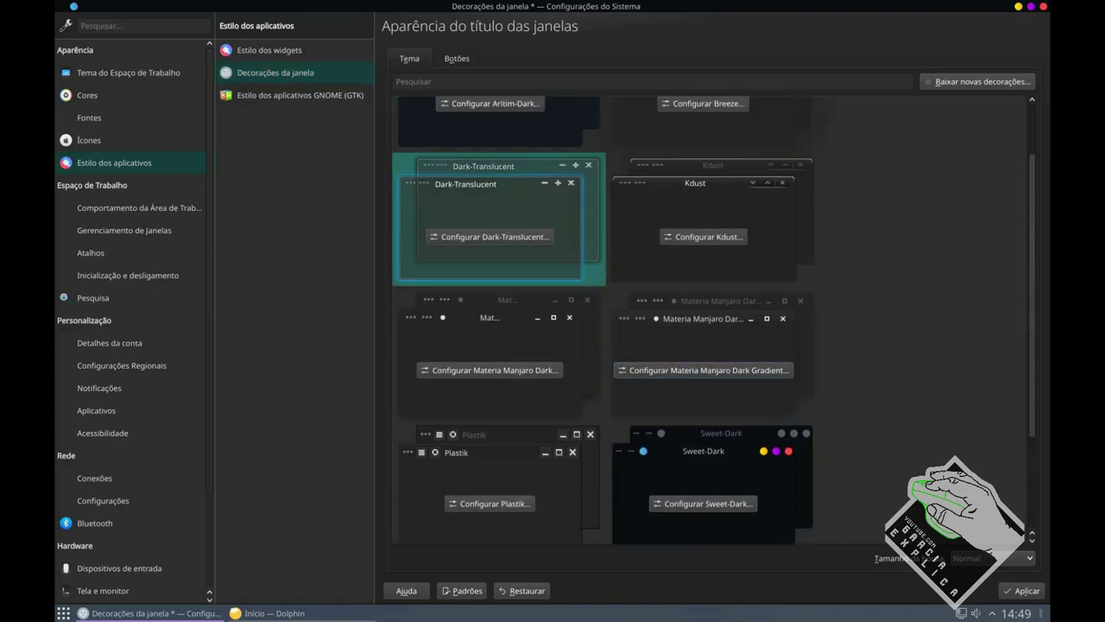
pyautogui.click(1015, 594)
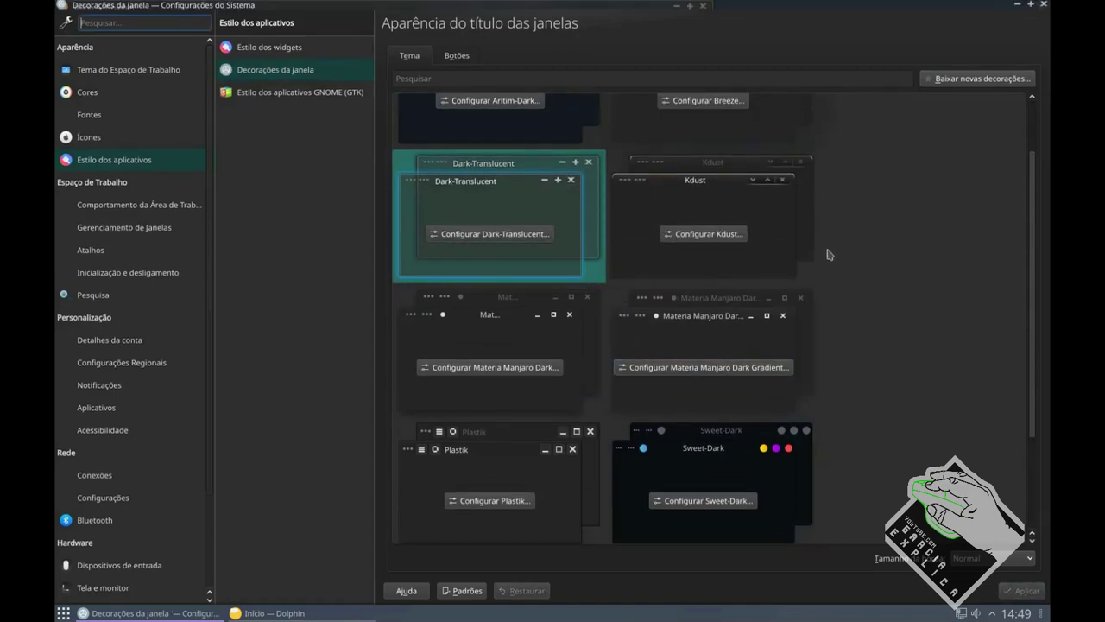
# Restore and move the settings window beside Dolphin to examine the Dark-Translucent decoration, and maximize it again.
pyautogui.moveTo(954, 13); pyautogui.dragTo(565, 87)
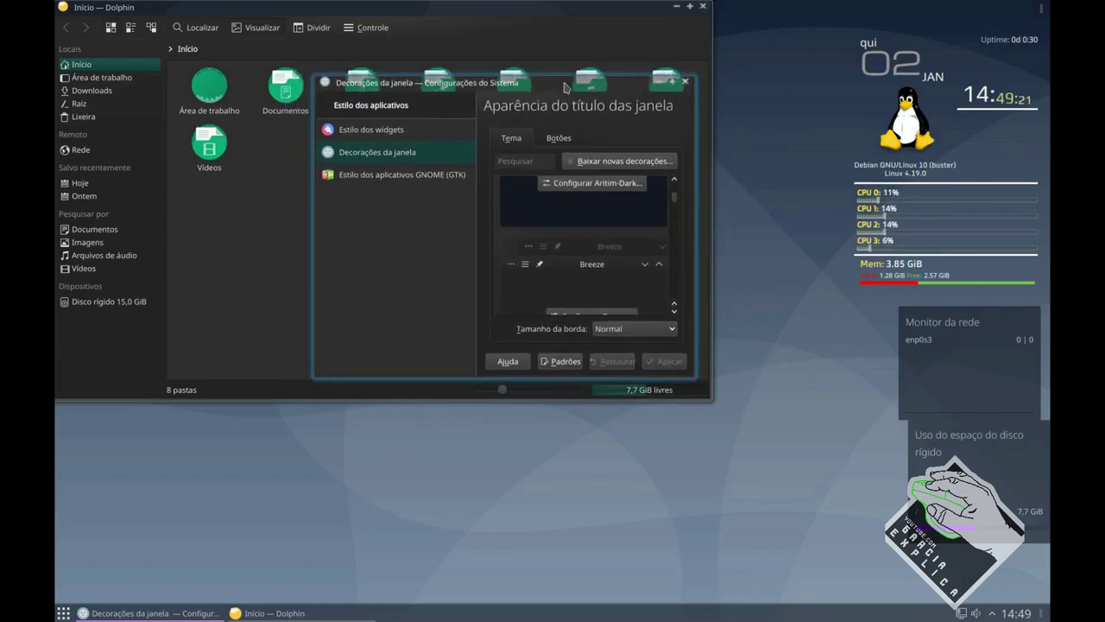
pyautogui.doubleClick(566, 86)
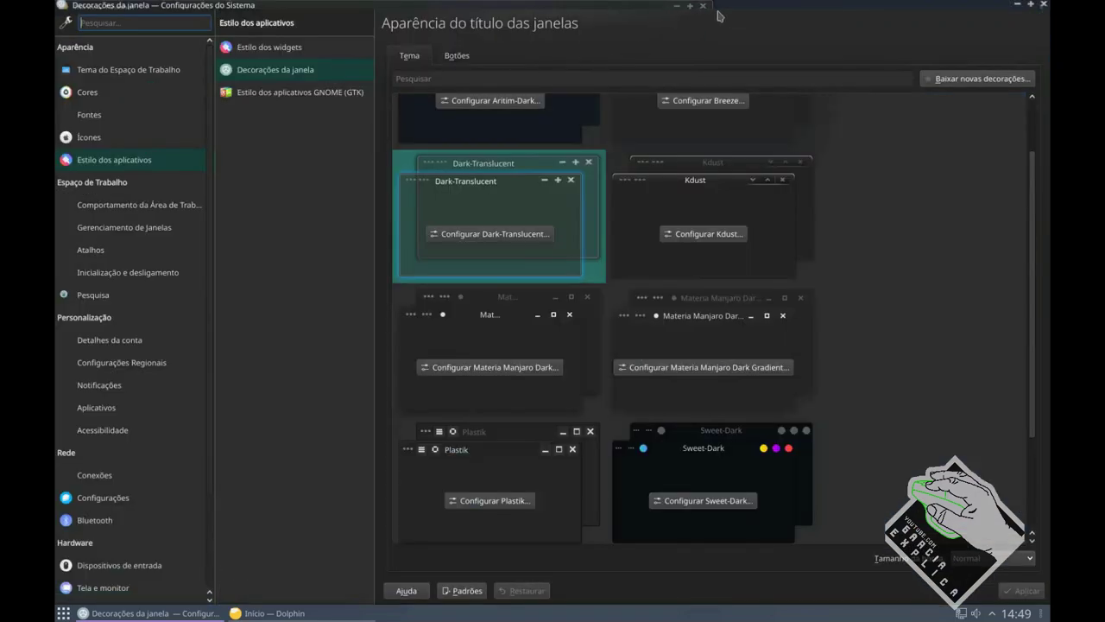
pyautogui.doubleClick(765, 11)
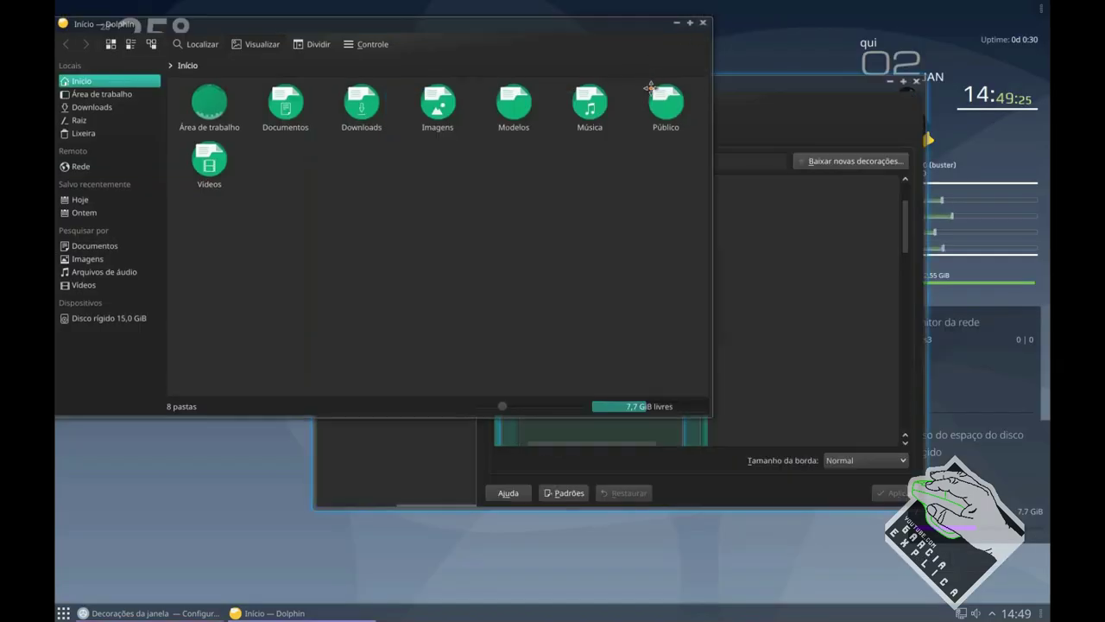
pyautogui.doubleClick(758, 78)
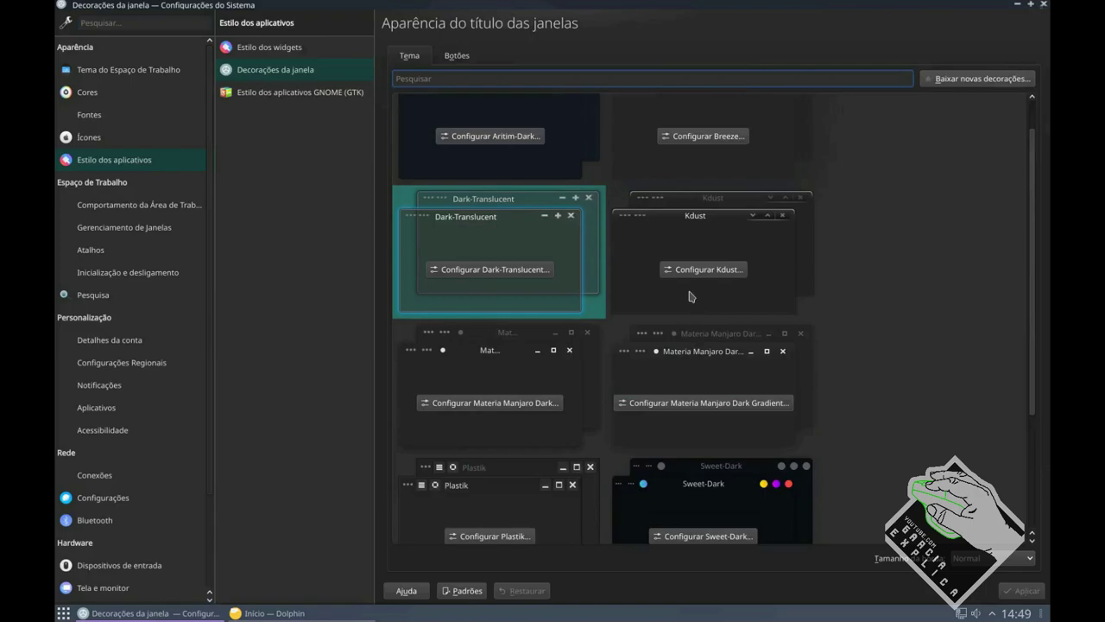
# Apply the Kdust window decoration and check it with the settings window restored and moved over the desktop.
pyautogui.click(694, 239)
pyautogui.click(1020, 597)
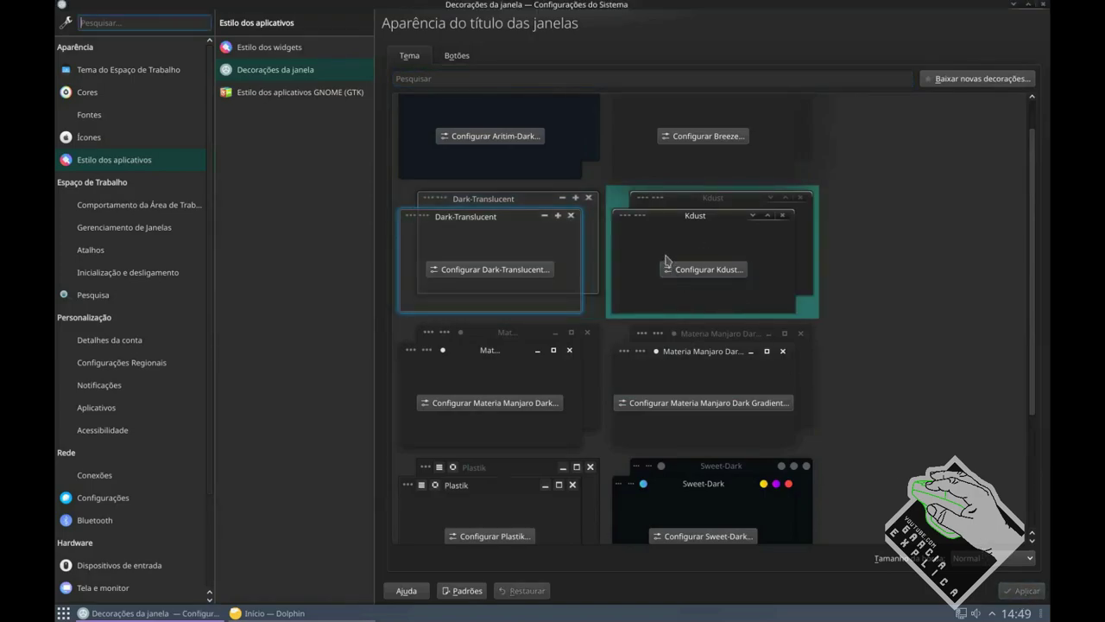
pyautogui.doubleClick(973, 10)
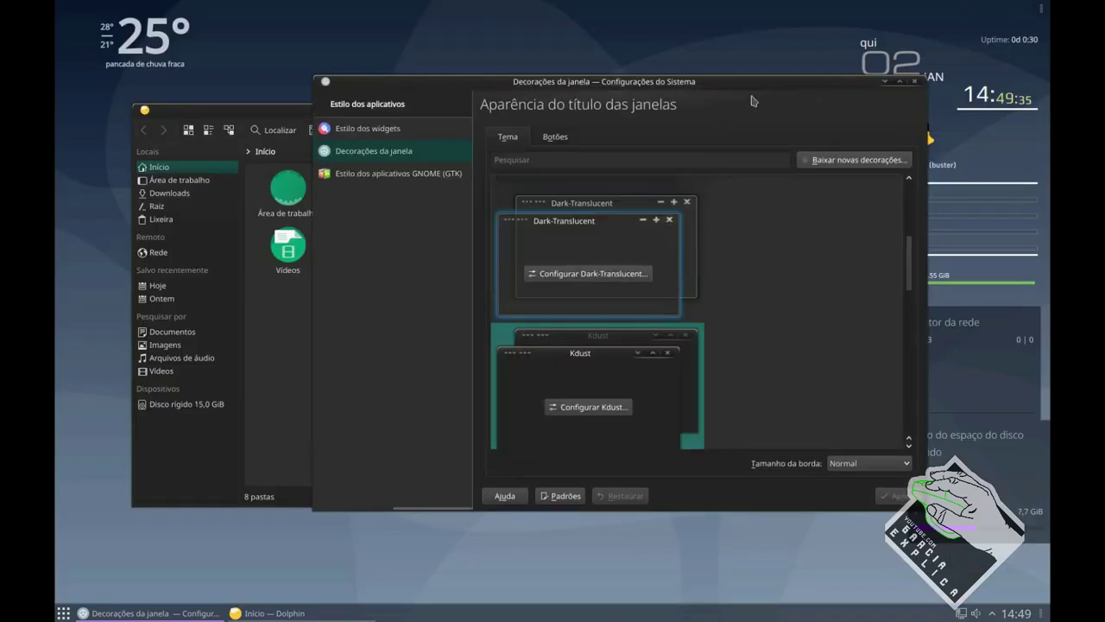
pyautogui.moveTo(763, 88); pyautogui.dragTo(656, 83)
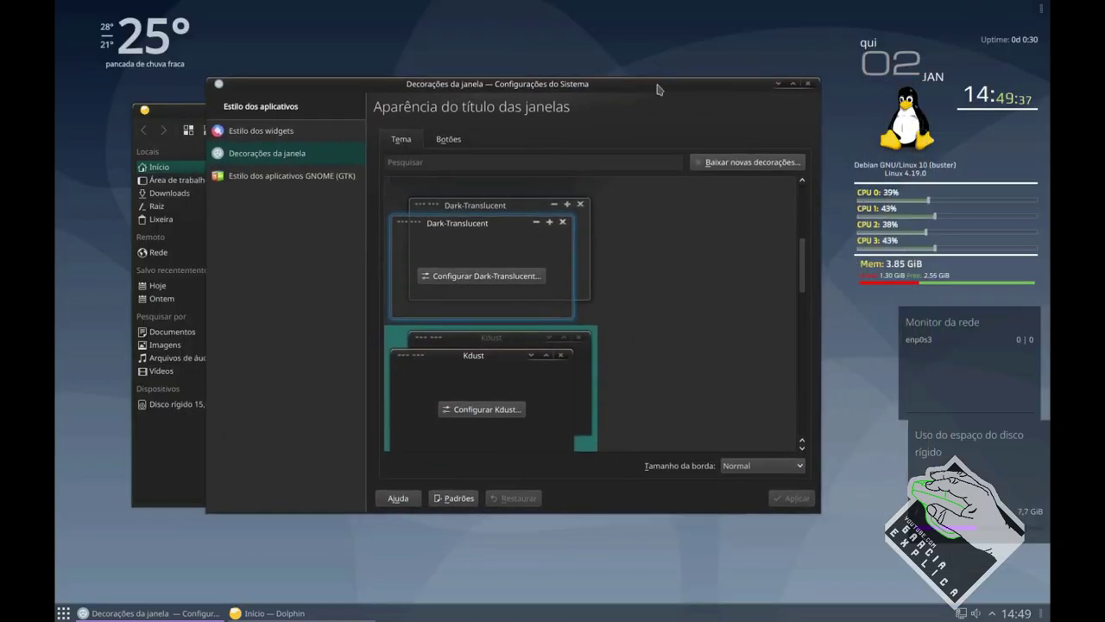
pyautogui.doubleClick(656, 89)
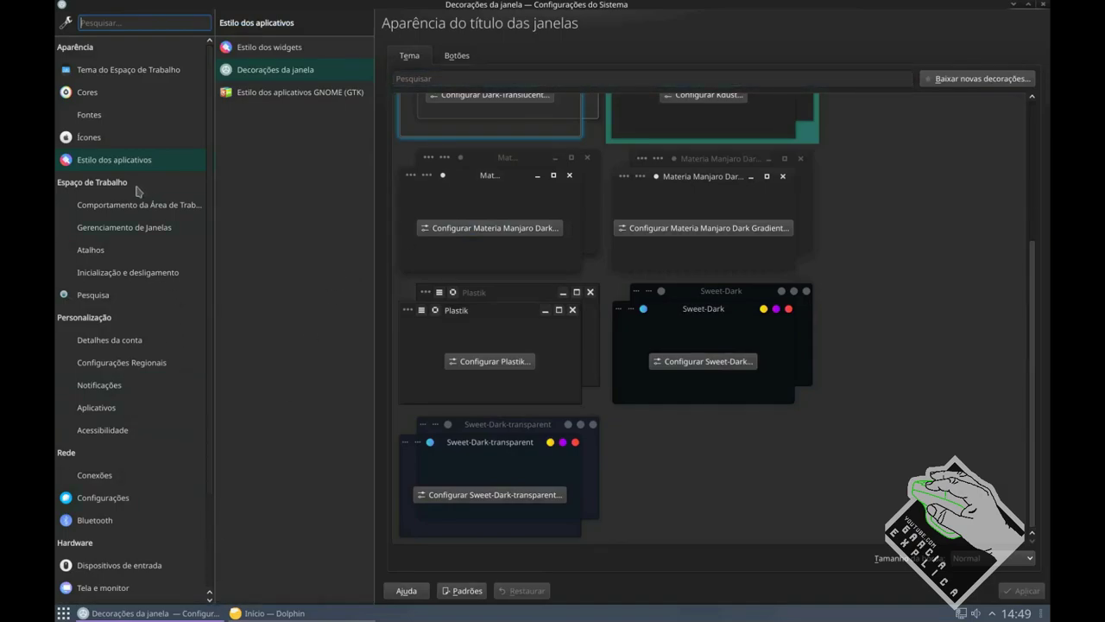
# View the Fontes settings and return to the look-and-feel themes under Tema do Espaço de Trabalho.
pyautogui.click(89, 115)
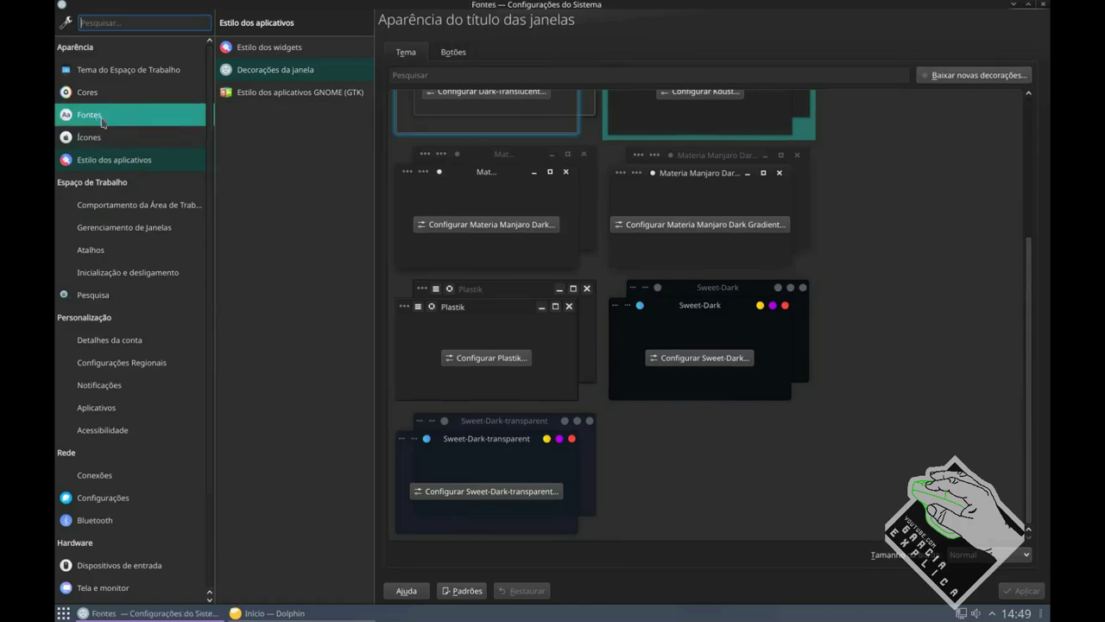
pyautogui.click(128, 69)
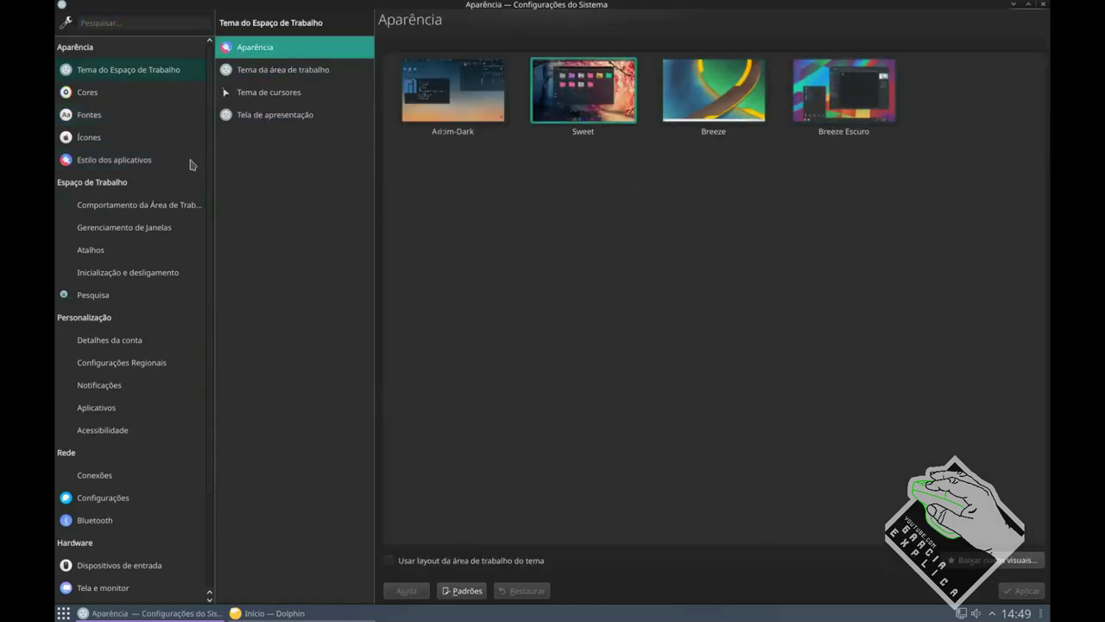
pyautogui.hotkey('ctrl', 'f')
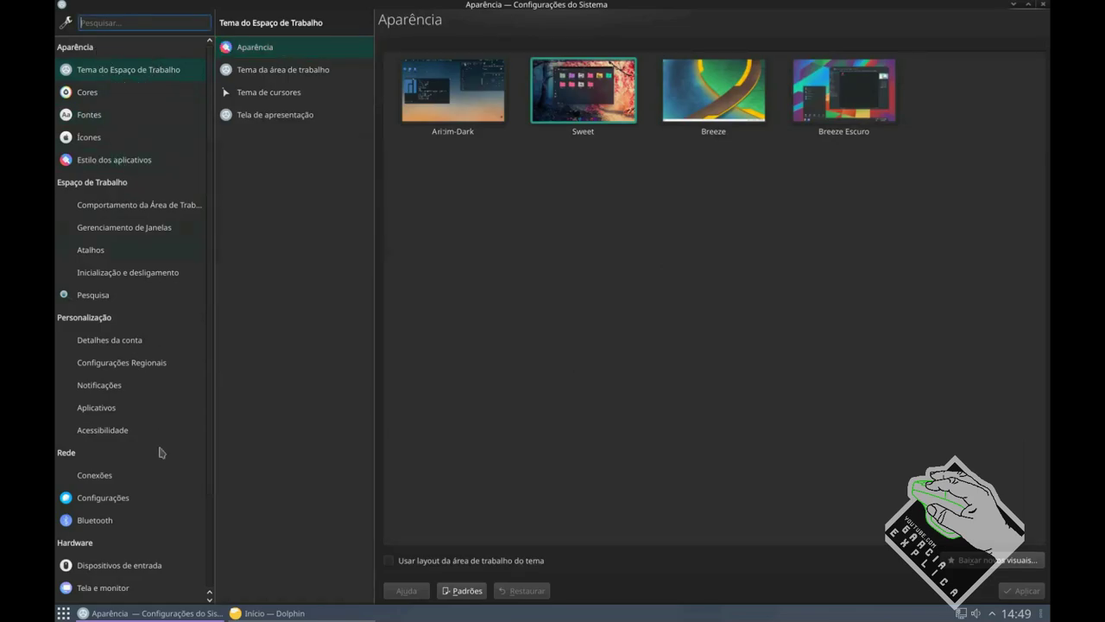
# Switch to the Discover application center and list the Extensões do Plasma.
pyautogui.click(63, 613)
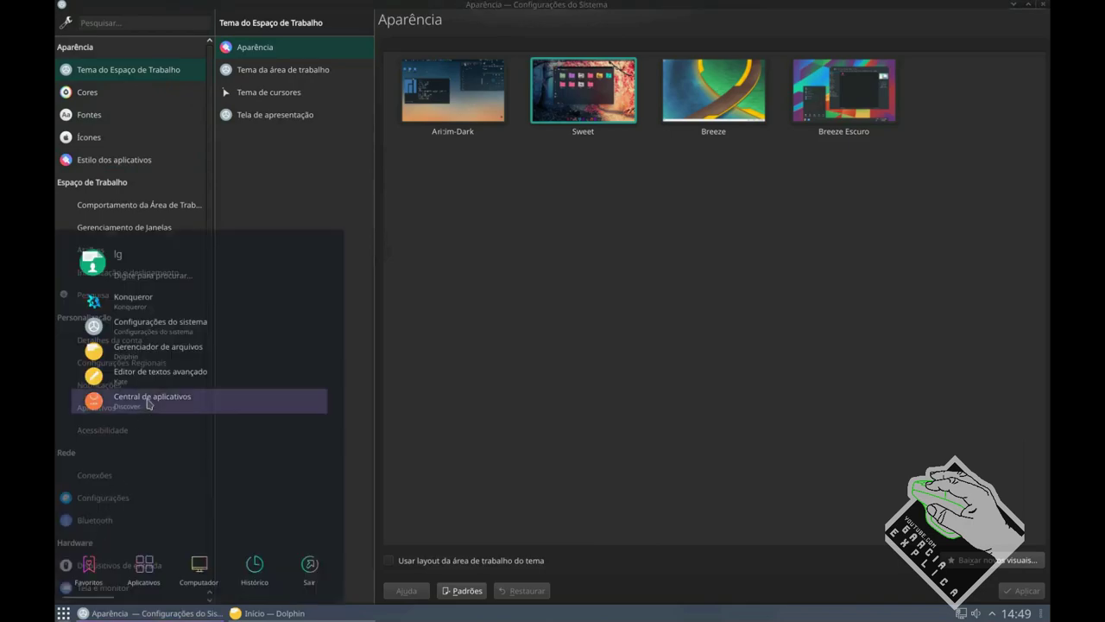
pyautogui.click(149, 402)
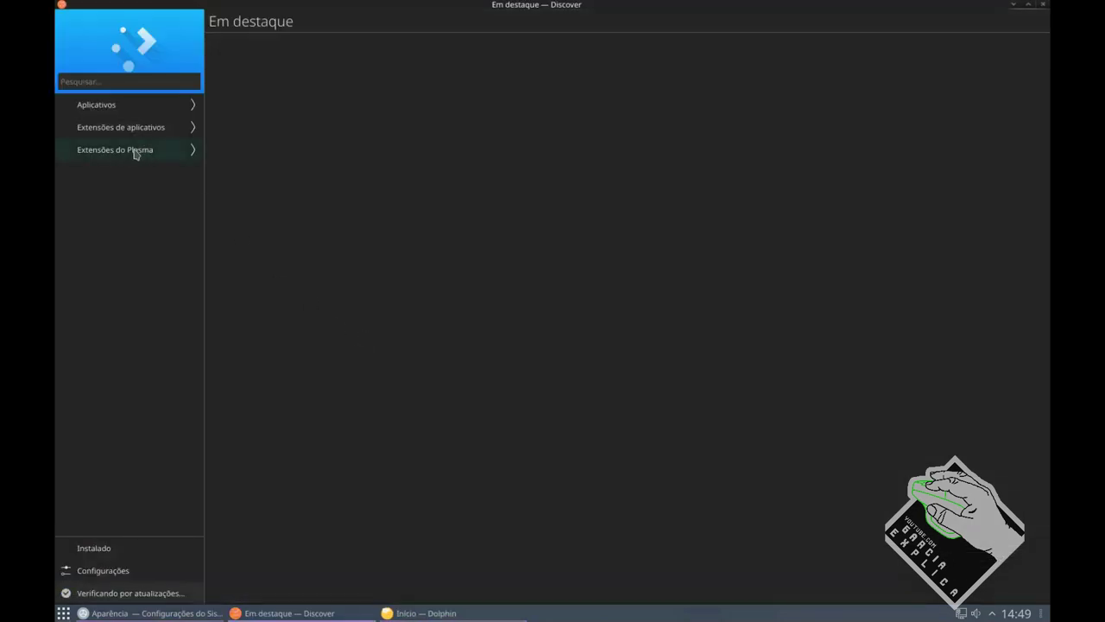
pyautogui.click(134, 151)
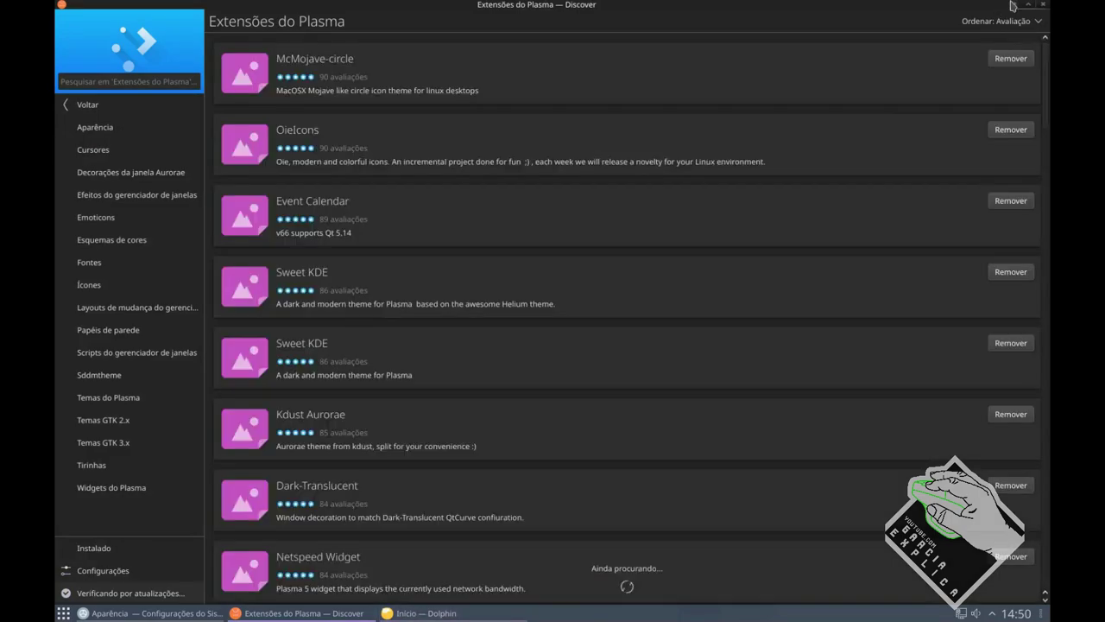
# Minimize Discover and Dolphin in the Debian virtual machine, leave its full-screen mode and show the host desktop.
pyautogui.click(1014, 7)
pyautogui.click(1014, 6)
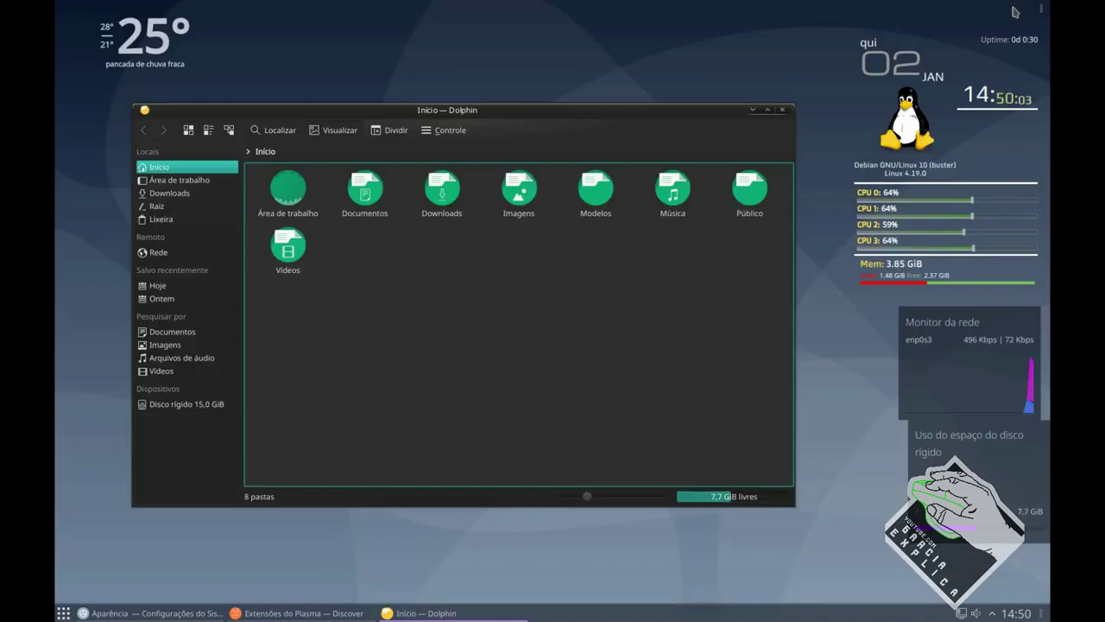
pyautogui.click(755, 110)
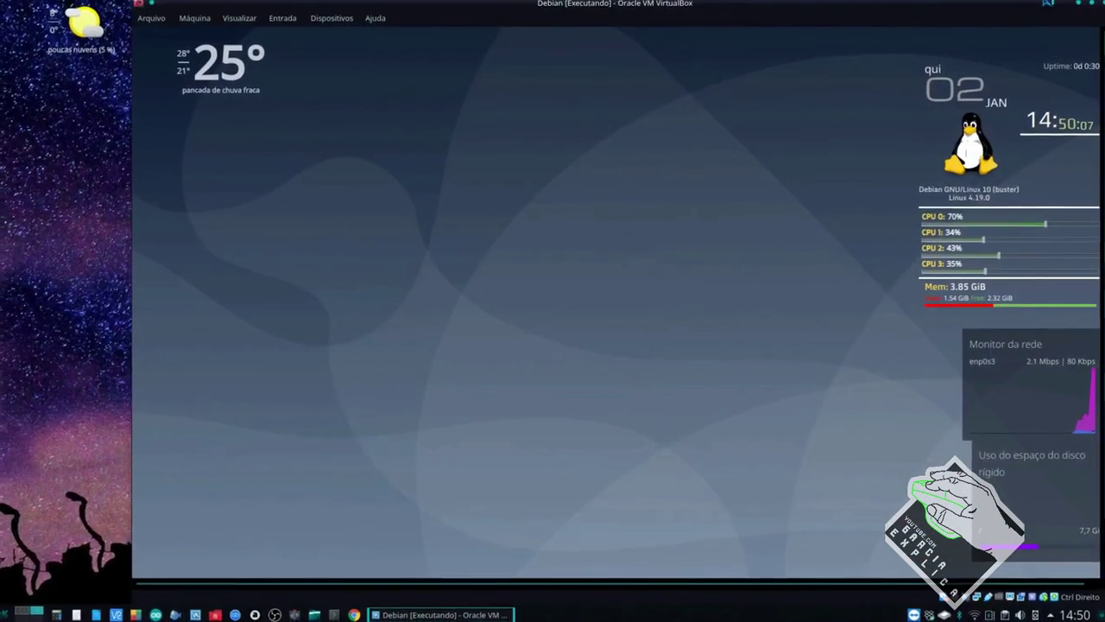
pyautogui.press('super+d')
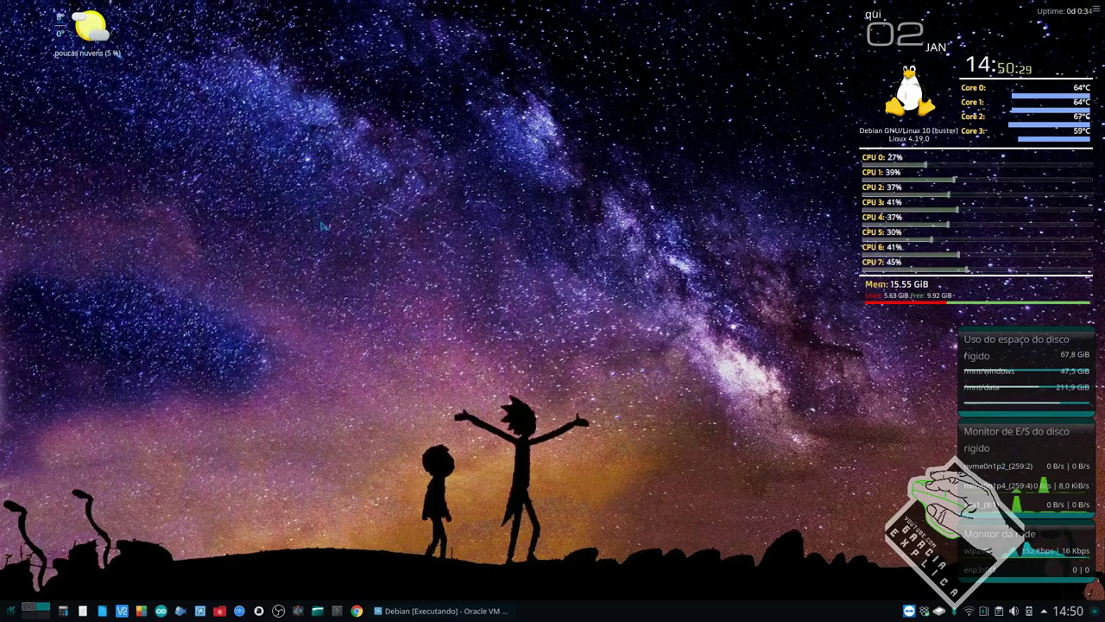
# Open the host's Dolphin file manager, maximize it to examine the themed home folder, and close it.
pyautogui.click(102, 610)
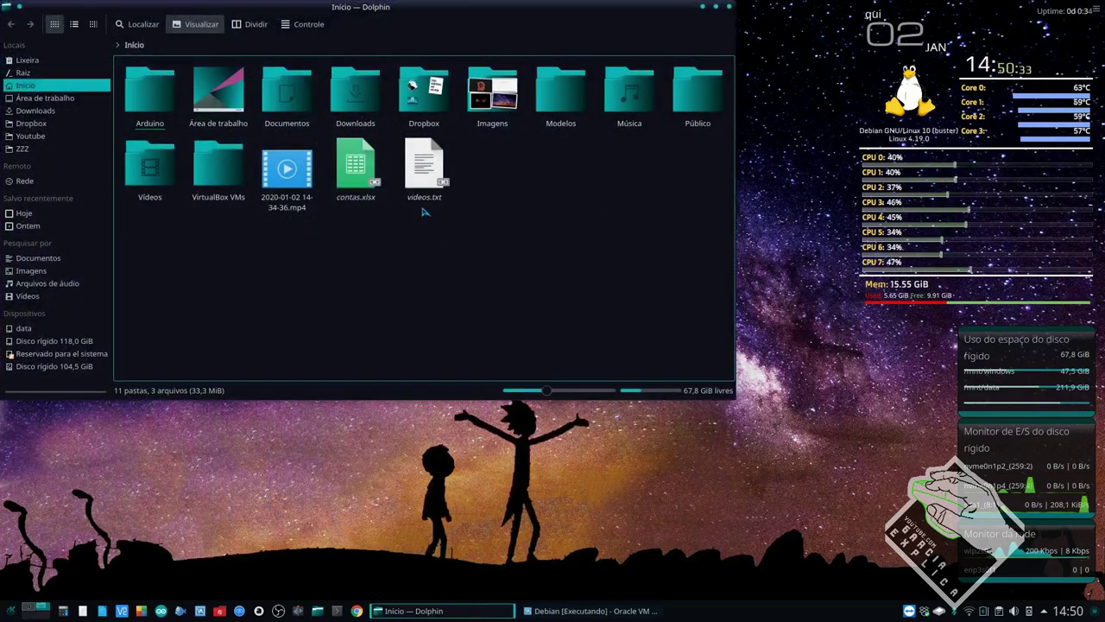
pyautogui.doubleClick(496, 9)
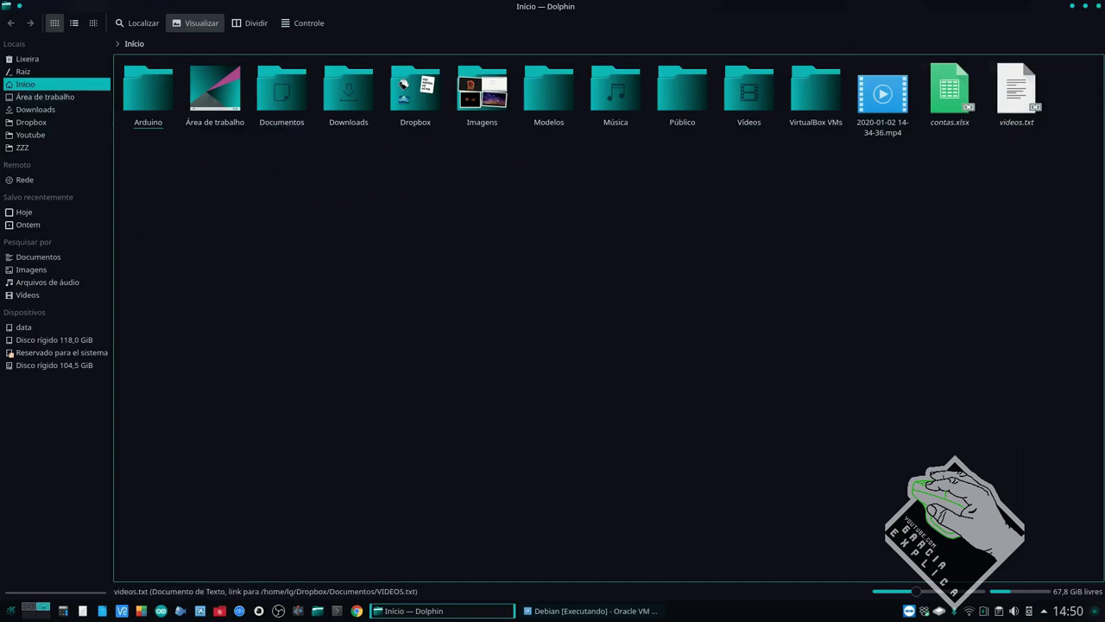
pyautogui.click(1098, 6)
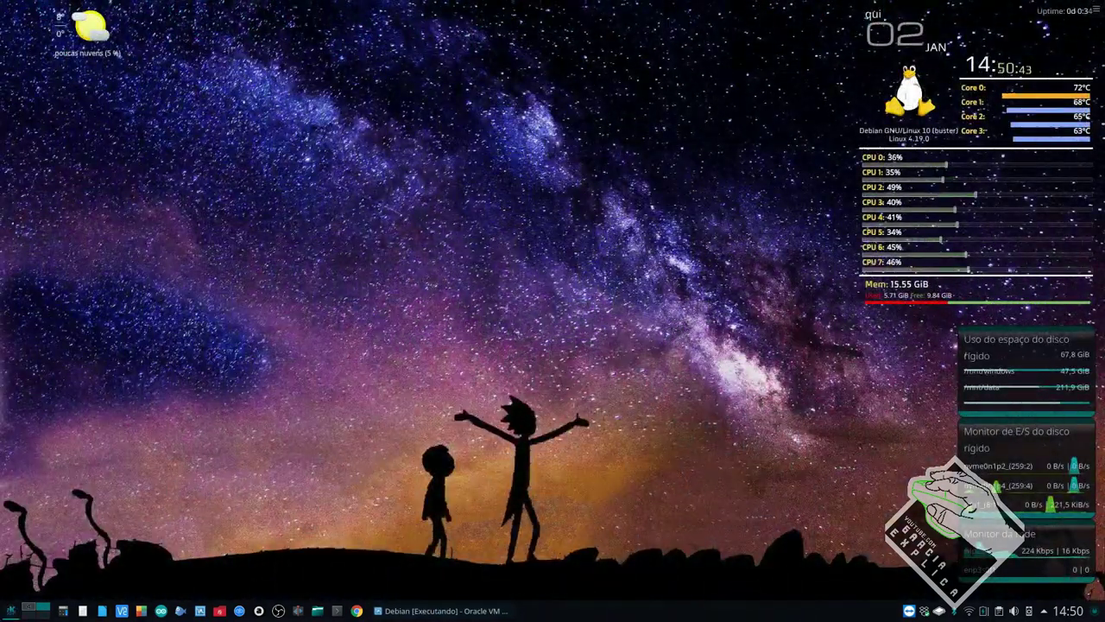
# Open the host's Configurações do Sistema and examine its workspace theme, Cores, Fontes and the full list of icon themes.
pyautogui.click(10, 610)
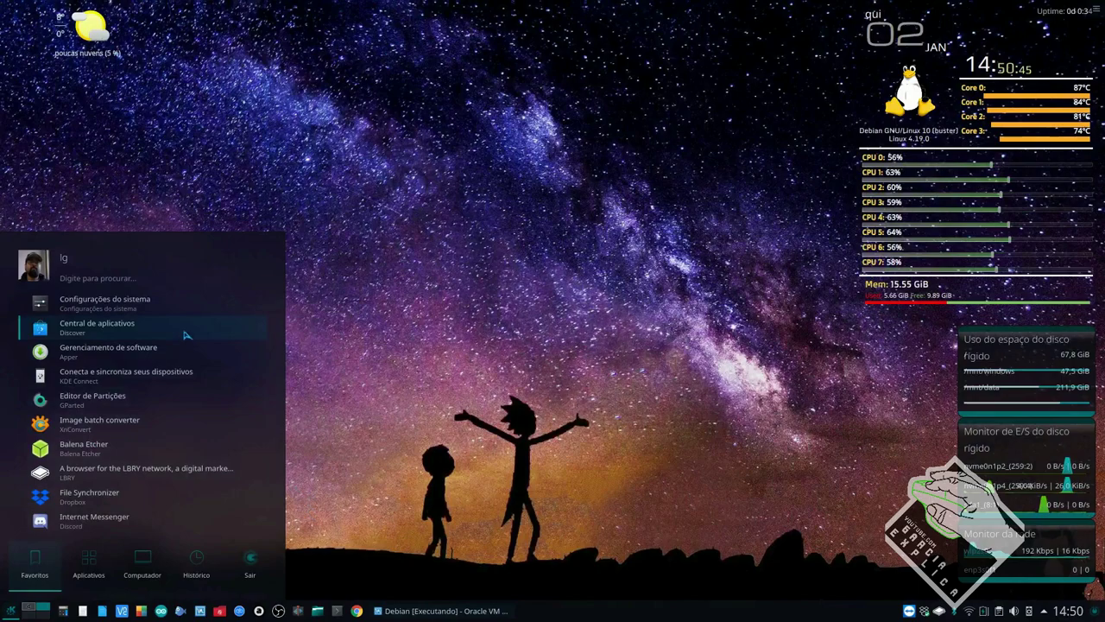
pyautogui.click(183, 301)
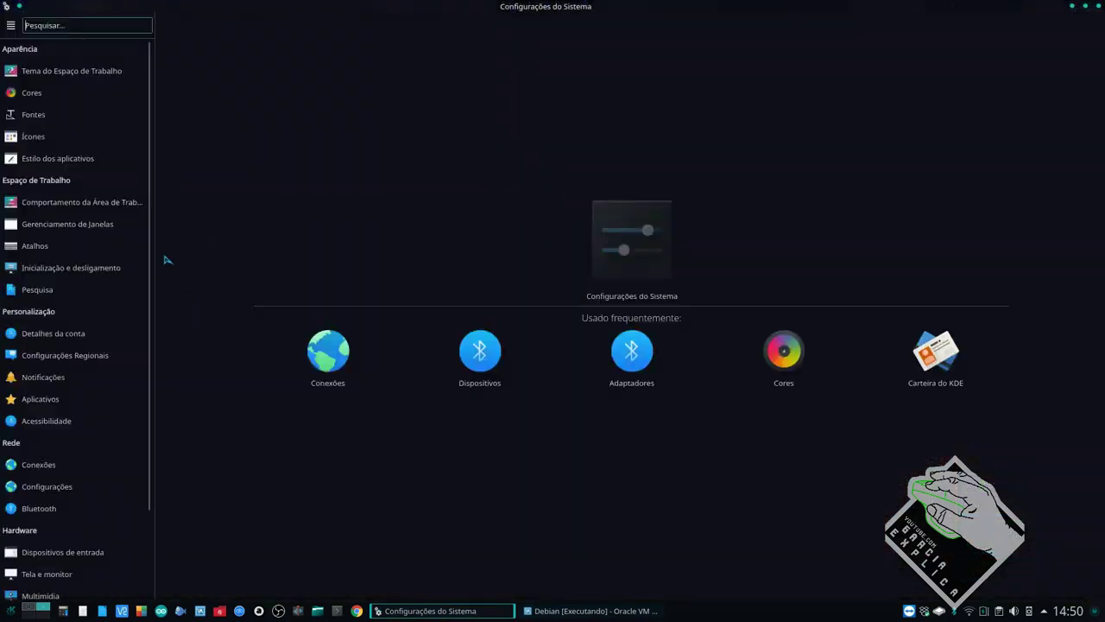
pyautogui.click(55, 70)
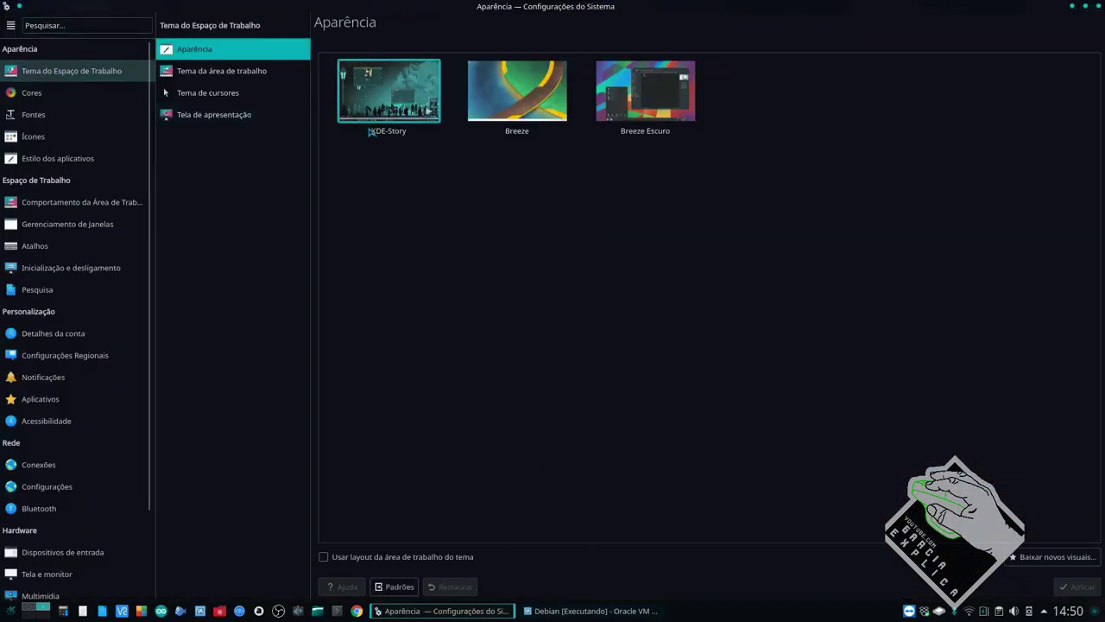
pyautogui.click(31, 92)
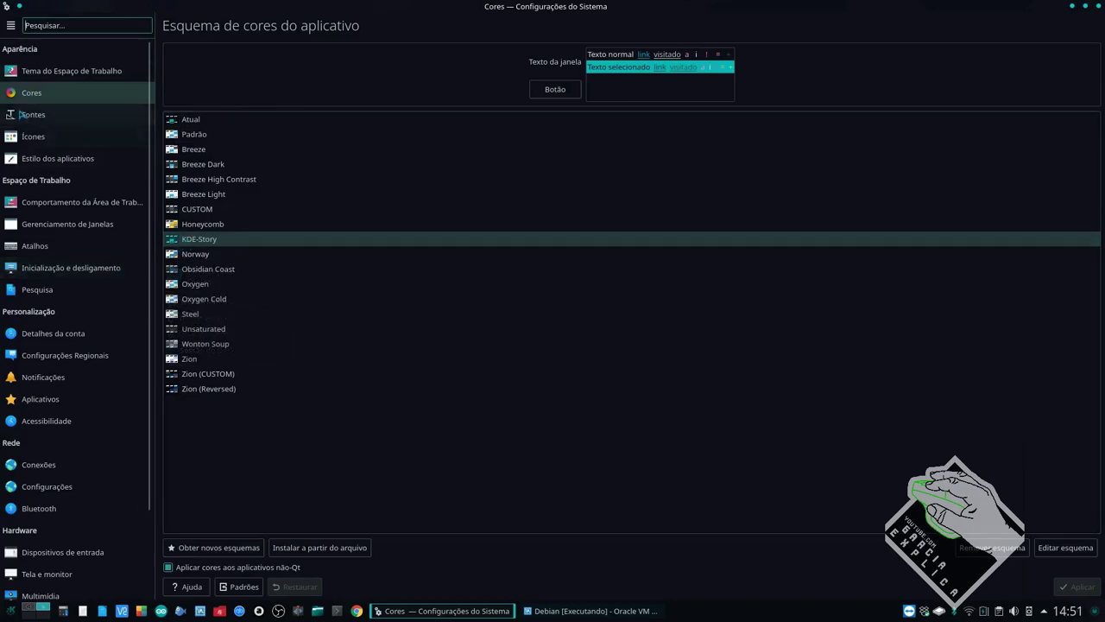
pyautogui.click(52, 115)
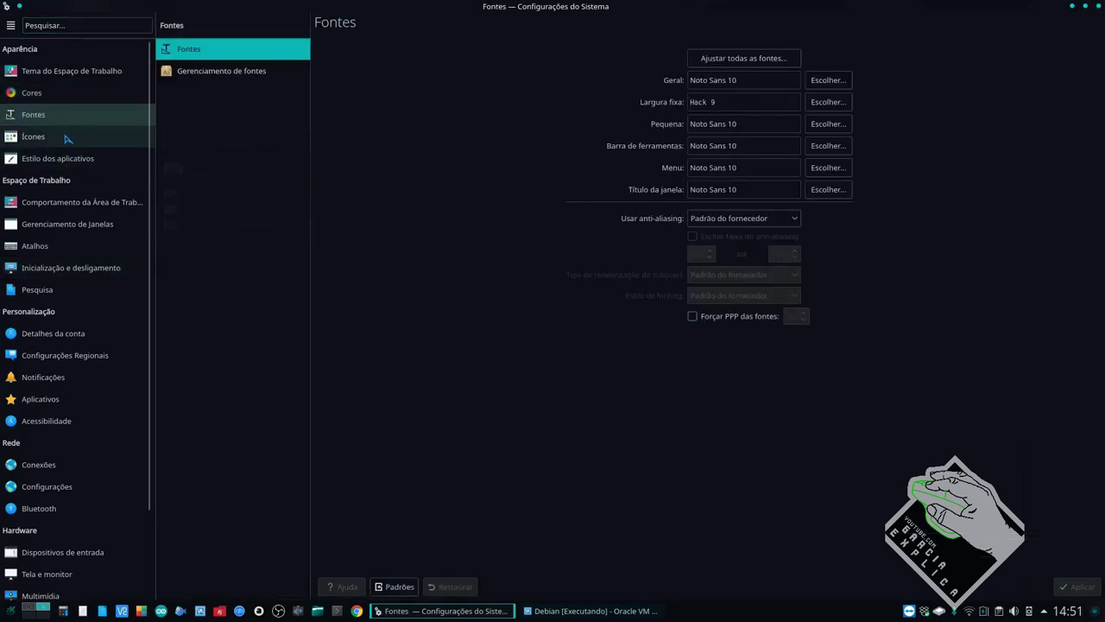
pyautogui.click(75, 140)
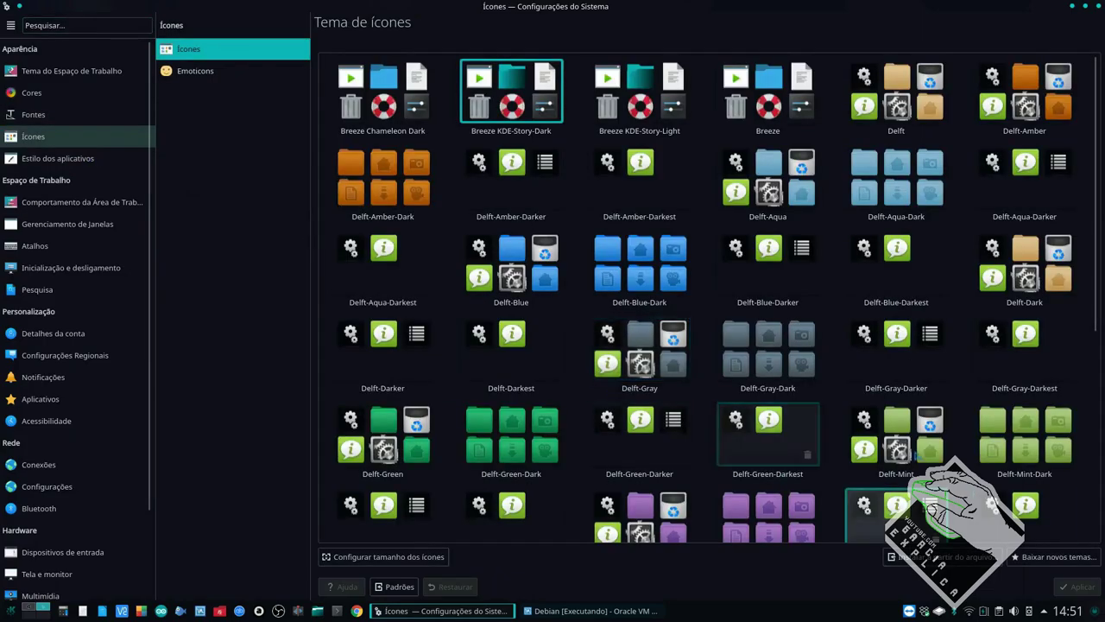
pyautogui.scroll(-5, 898, 406)
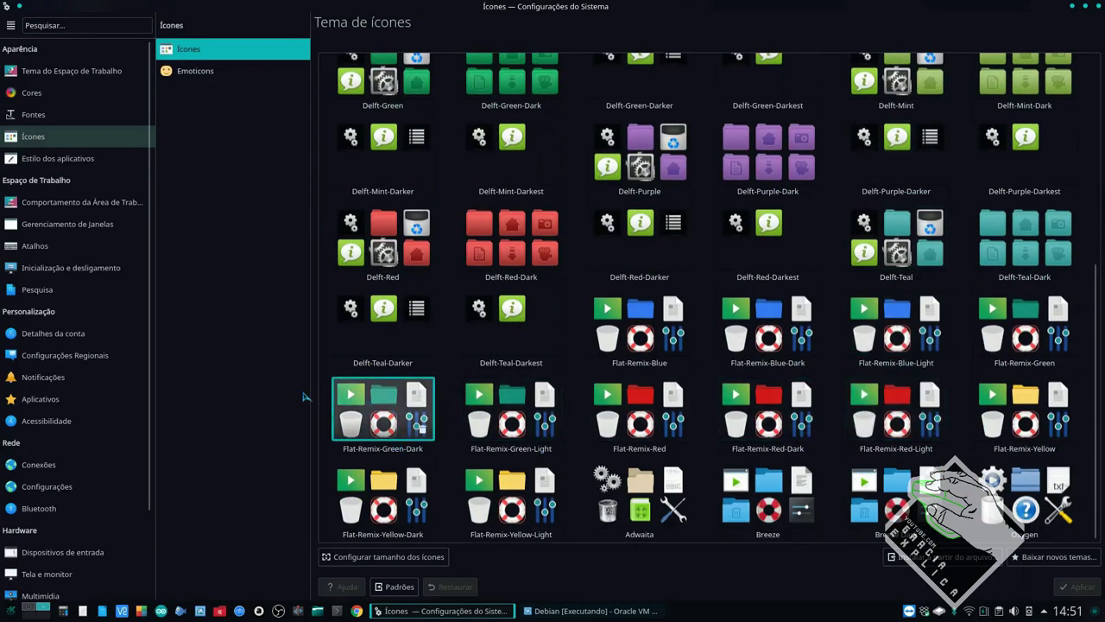
pyautogui.scroll(2, 993, 313)
pyautogui.scroll(3, 993, 313)
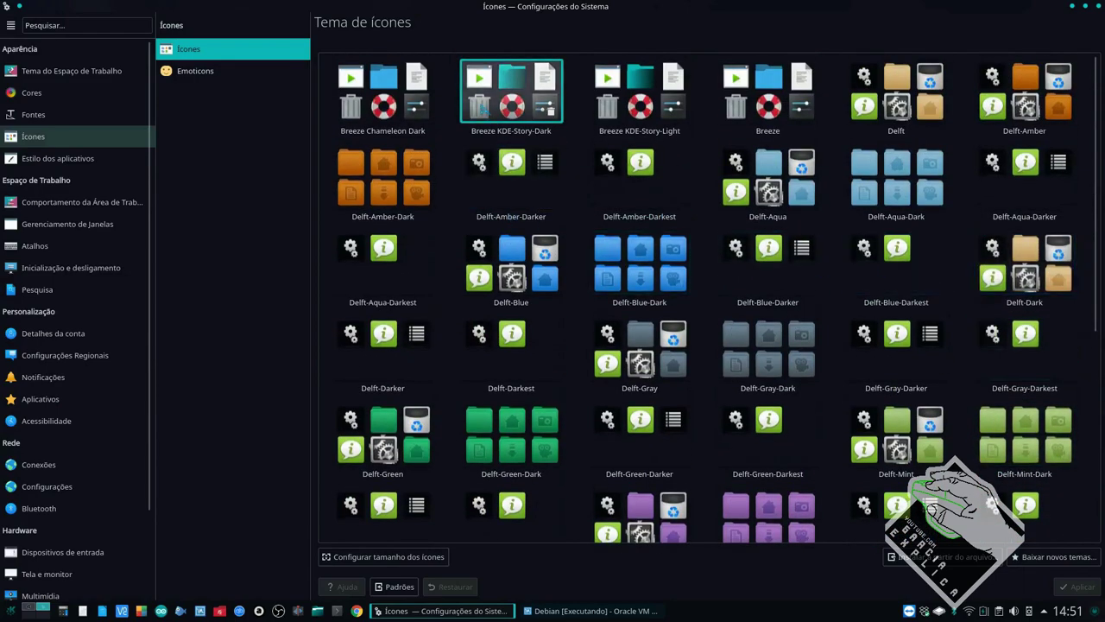
# Preview the Oxygen widget style under Estilo dos aplicativos, and close the settings discarding the change.
pyautogui.click(86, 160)
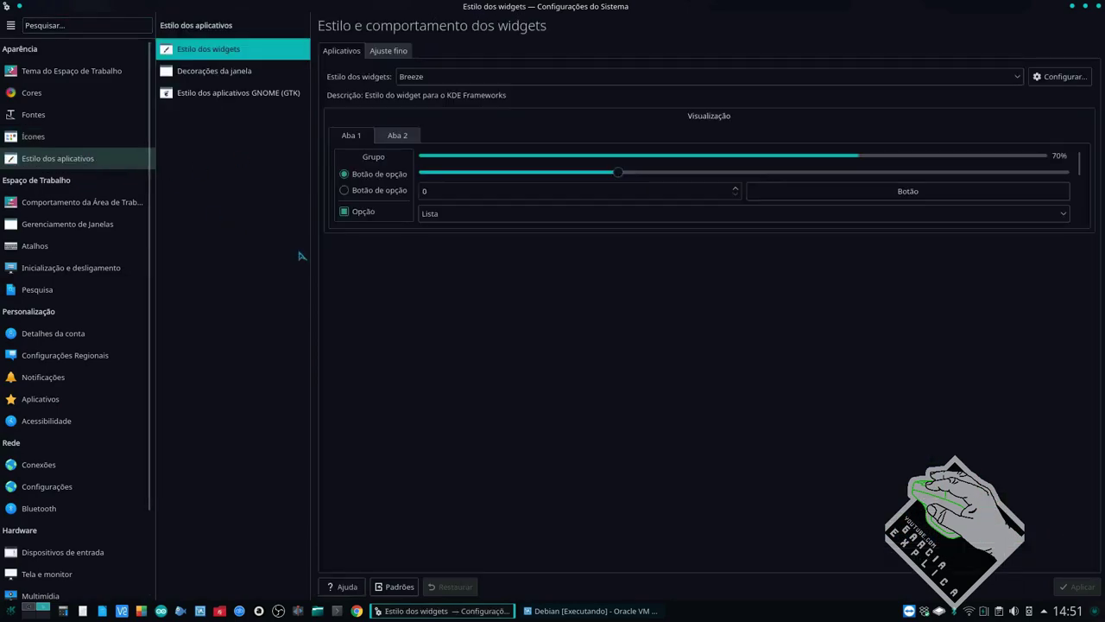
pyautogui.click(474, 79)
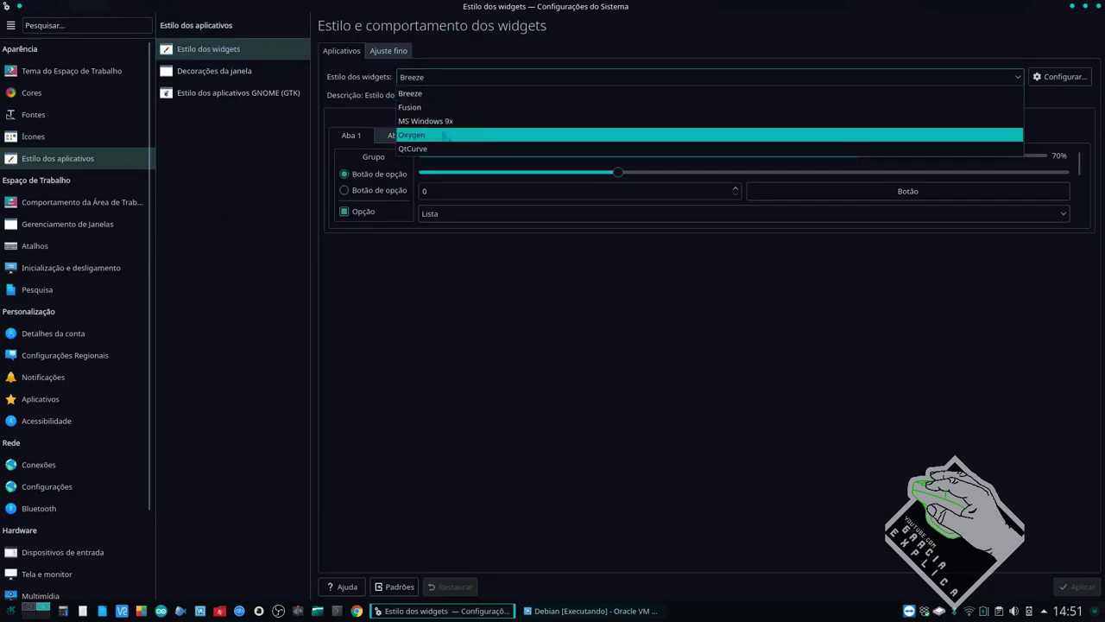
pyautogui.click(445, 135)
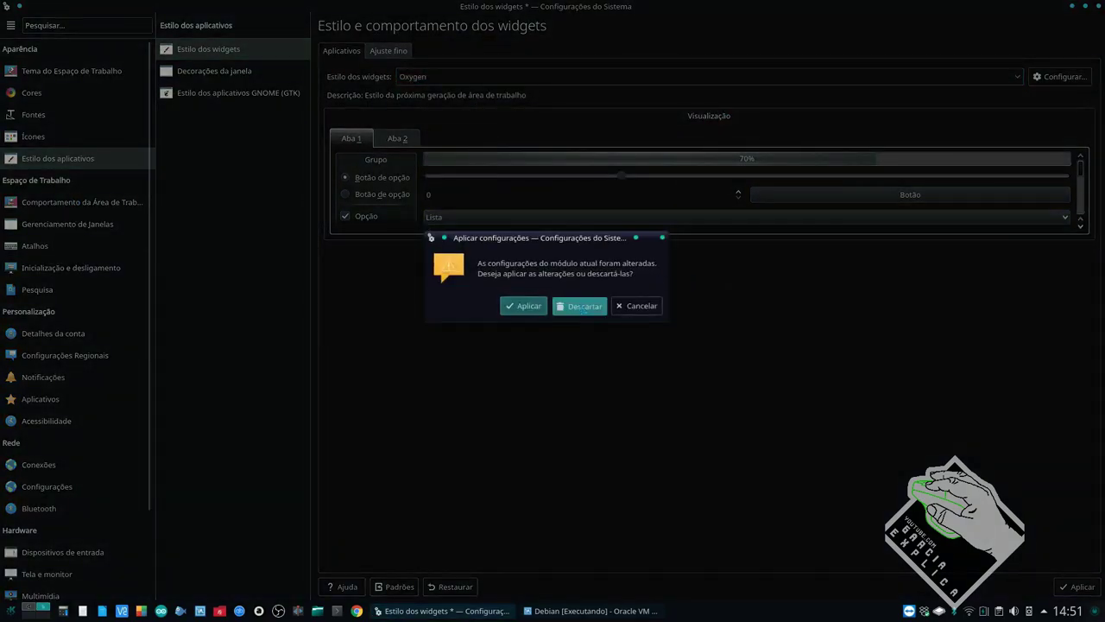
pyautogui.click(567, 314)
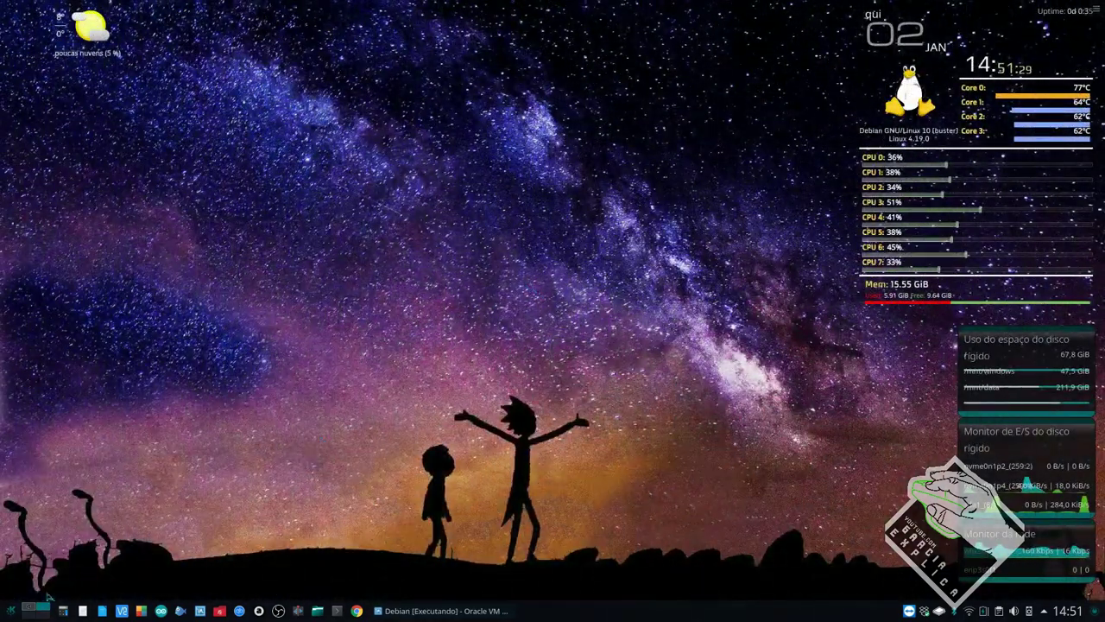
# Switch back to the Debian virtual machine in VirtualBox and put it in full-screen mode.
pyautogui.click(14, 611)
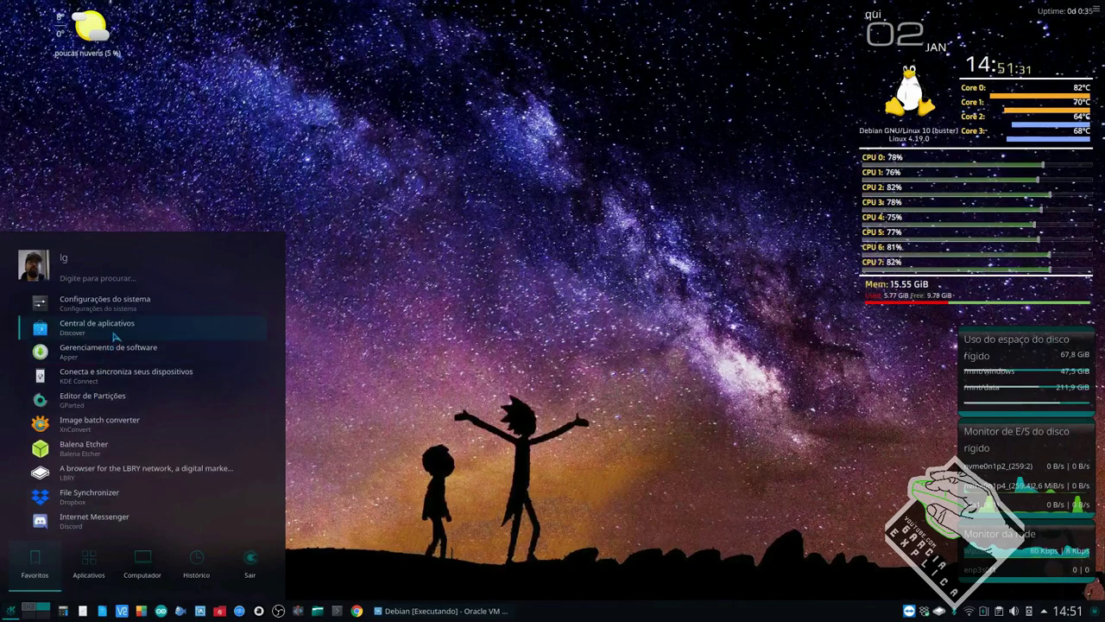
pyautogui.click(441, 610)
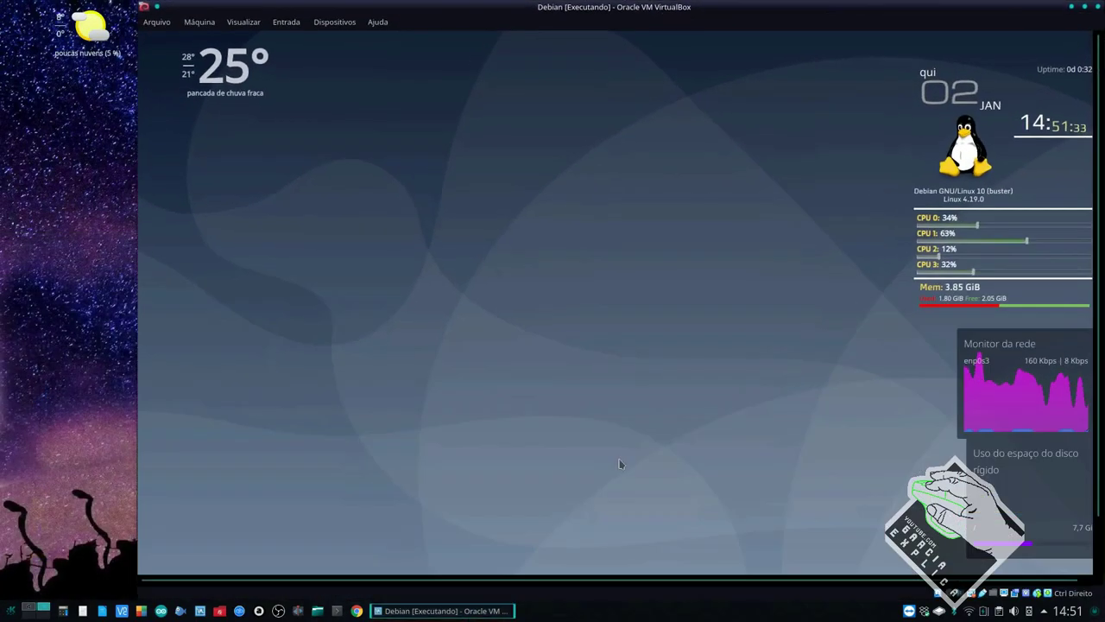
pyautogui.press('Control_R+f')
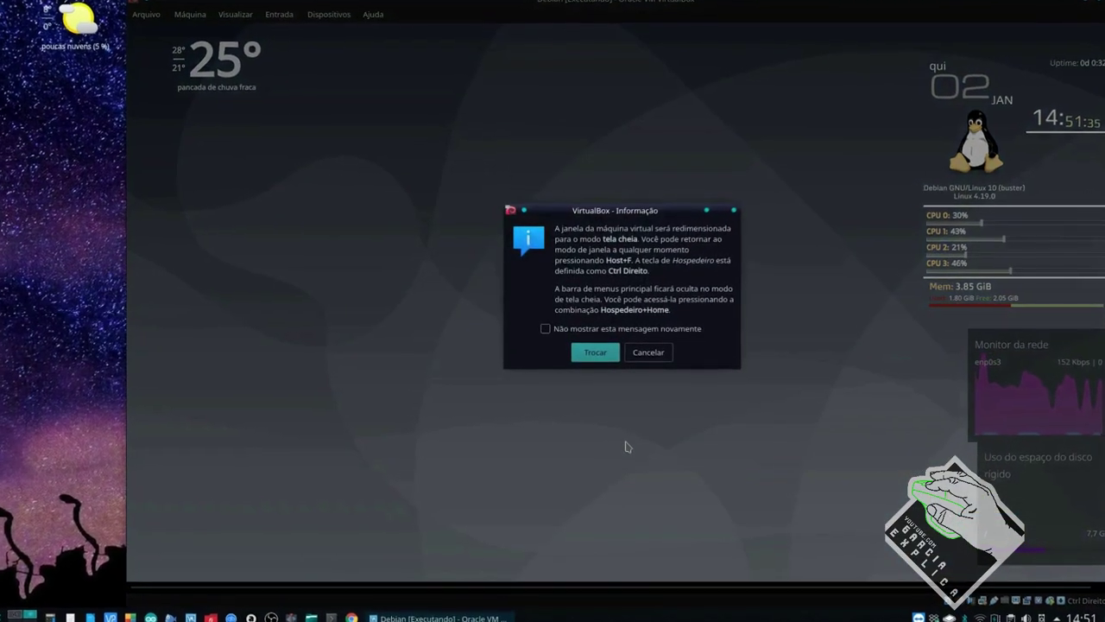
pyautogui.press('Return')
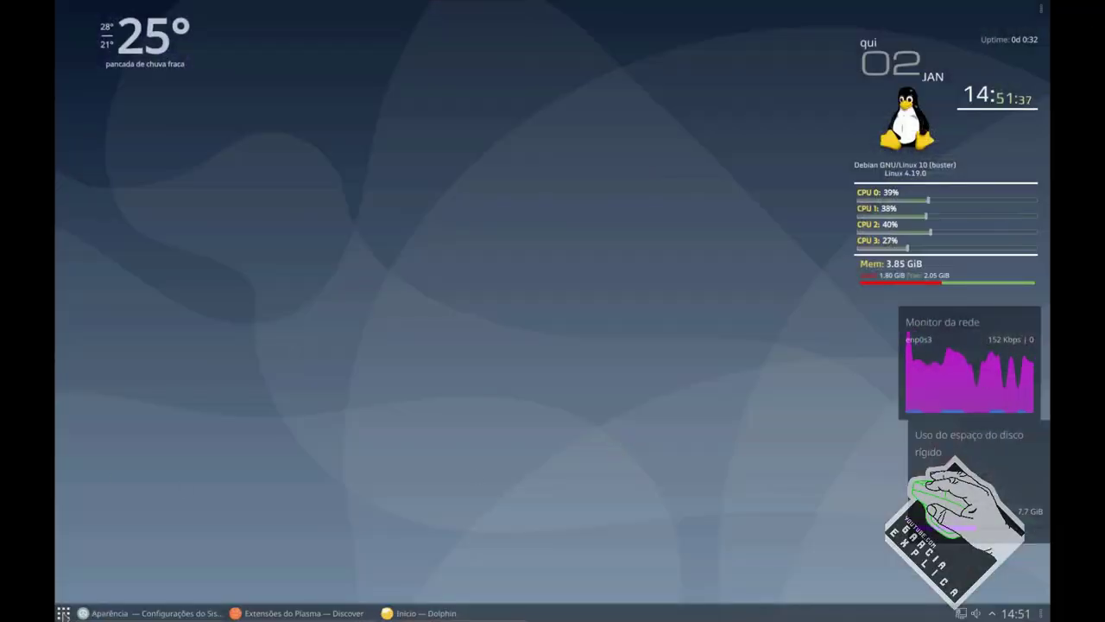
# Find the mouse cursor themes in Configurações do Sistema with the search "curs" and apply ArchCursorTheme.
pyautogui.press('super')
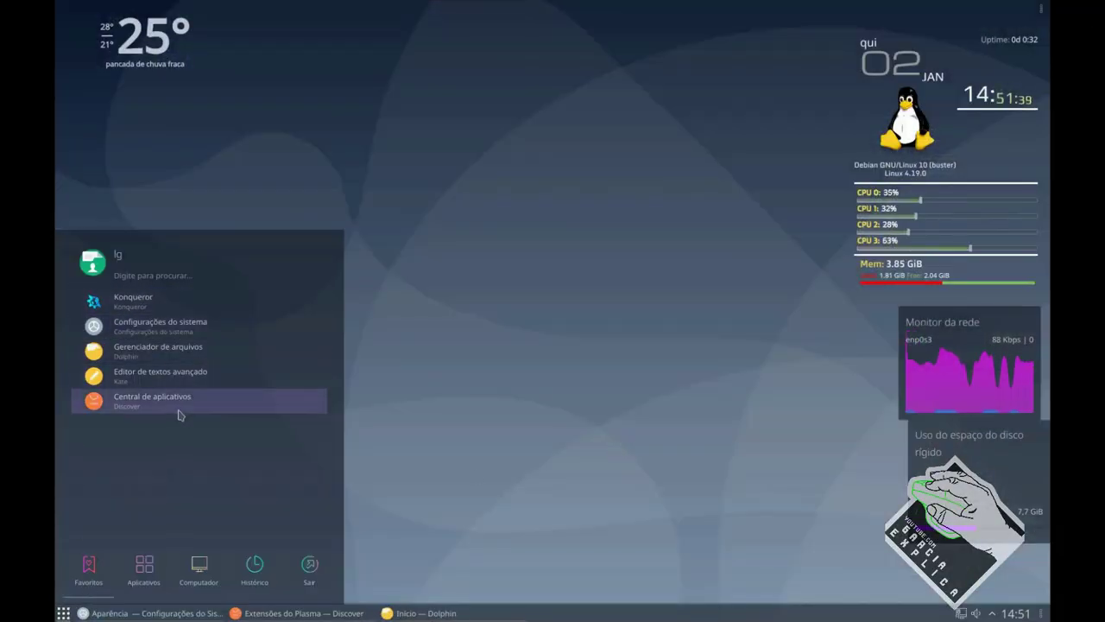
pyautogui.click(170, 333)
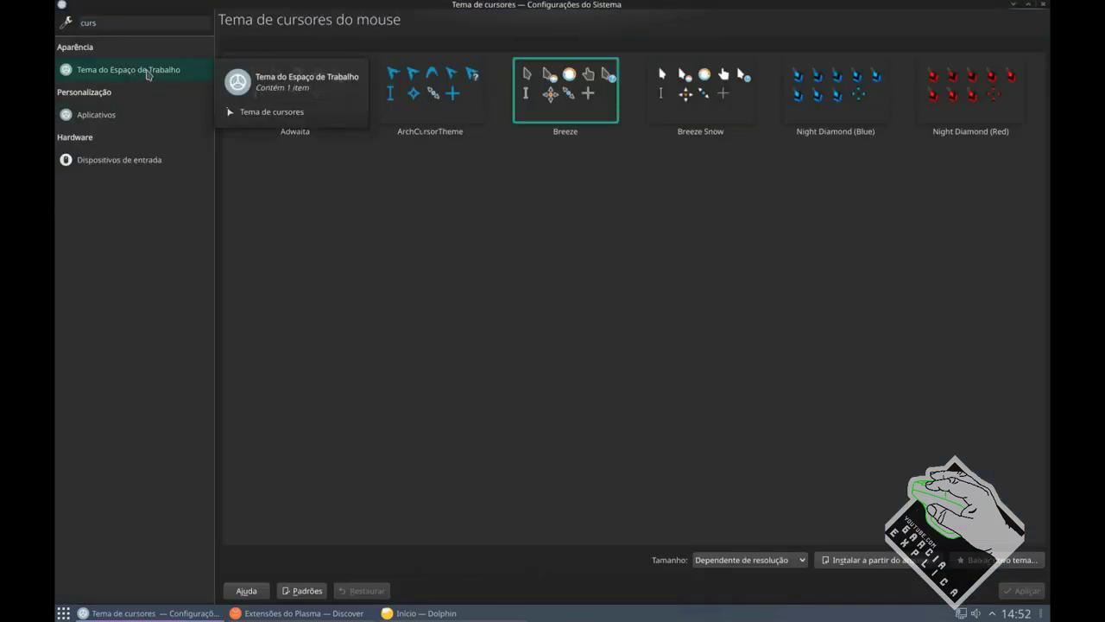
pyautogui.doubleClick(89, 23)
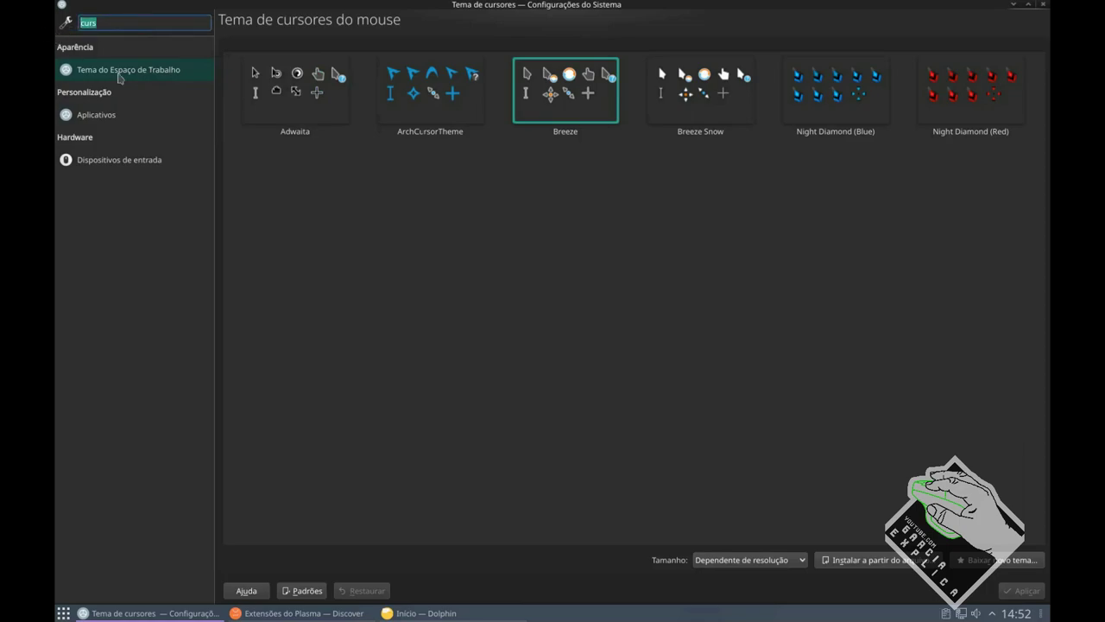
pyautogui.click(430, 116)
pyautogui.click(1017, 591)
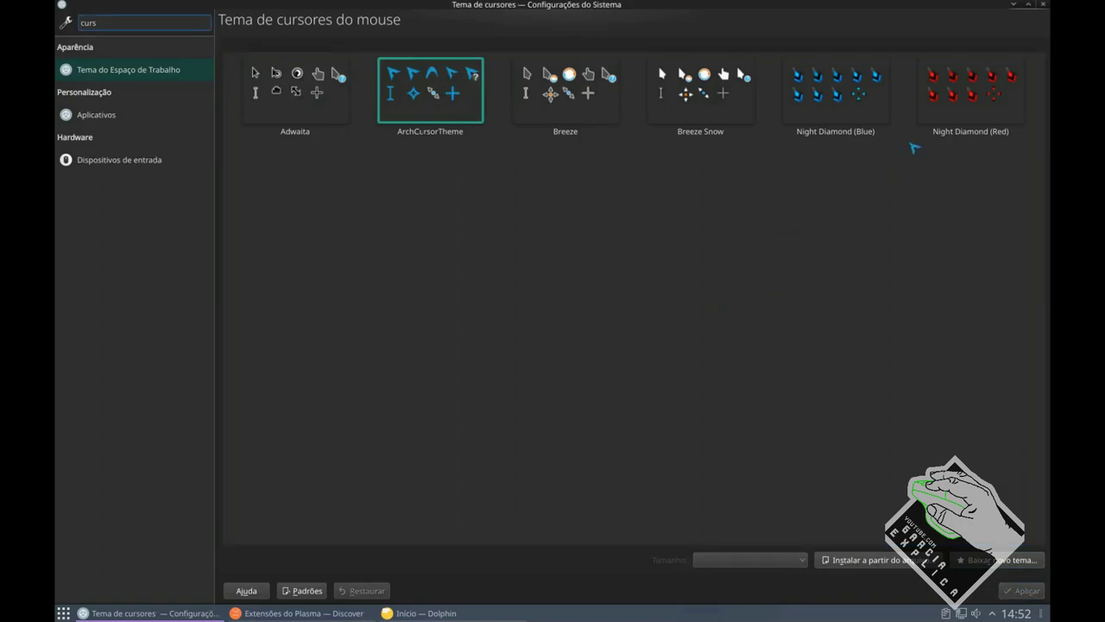
# Try the Night Diamond (Blue) cursor theme, and apply Night Diamond (Red) in its place.
pyautogui.click(810, 112)
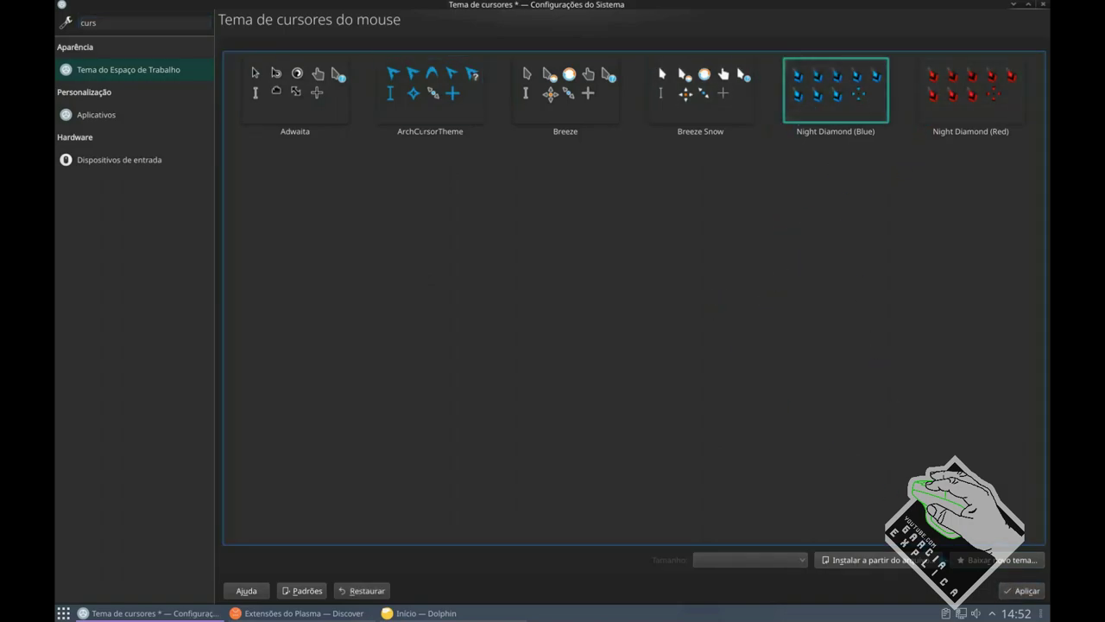
pyautogui.click(1011, 591)
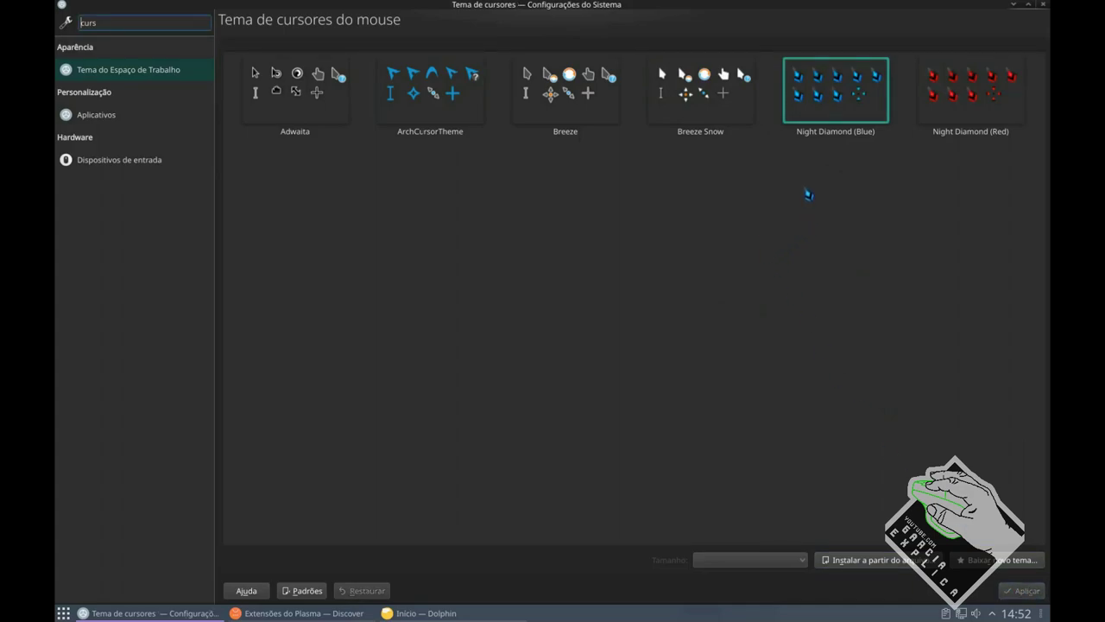
pyautogui.click(680, 232)
pyautogui.click(947, 108)
pyautogui.click(1020, 591)
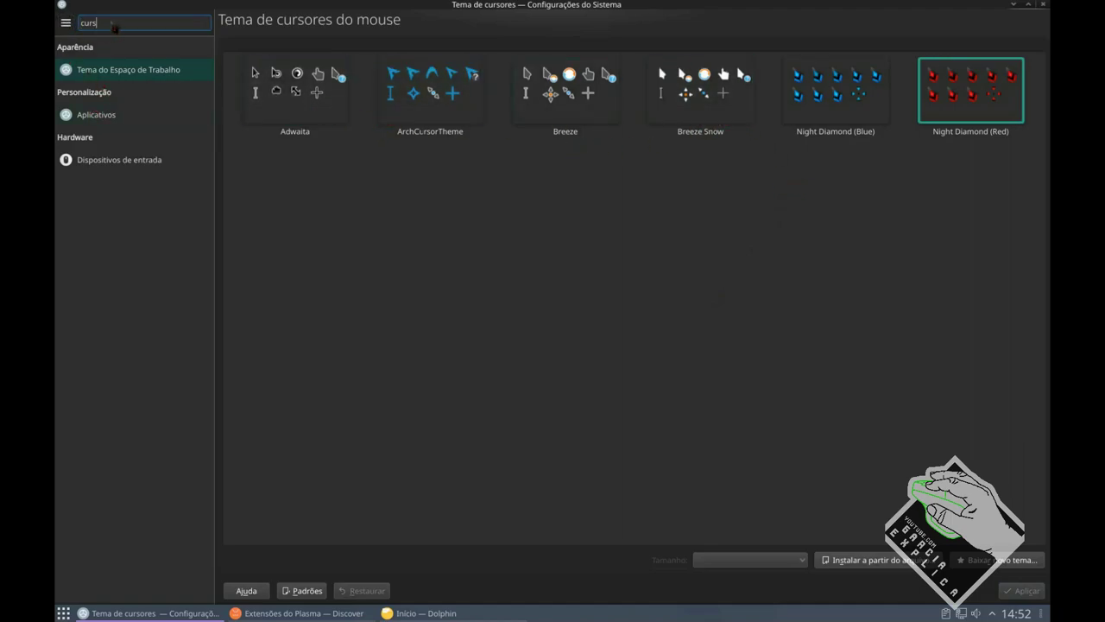
# Shorten the settings search to "c" and examine the Tela de apresentação themes with Sweet selected.
pyautogui.press('BackSpace')
pyautogui.press('BackSpace')
pyautogui.press('BackSpace')
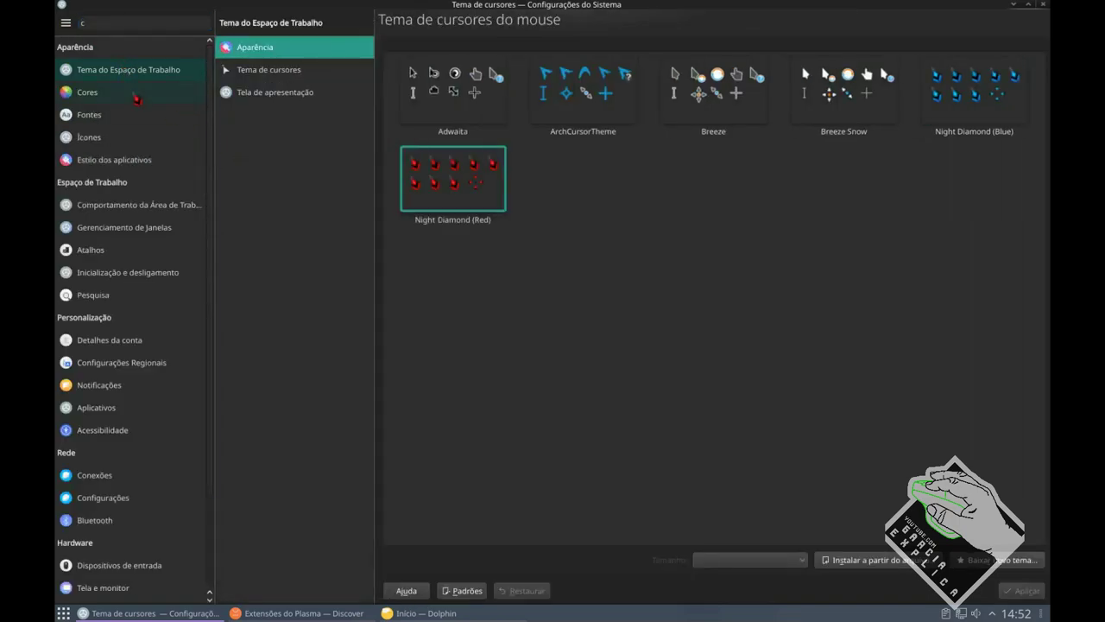
pyautogui.click(243, 72)
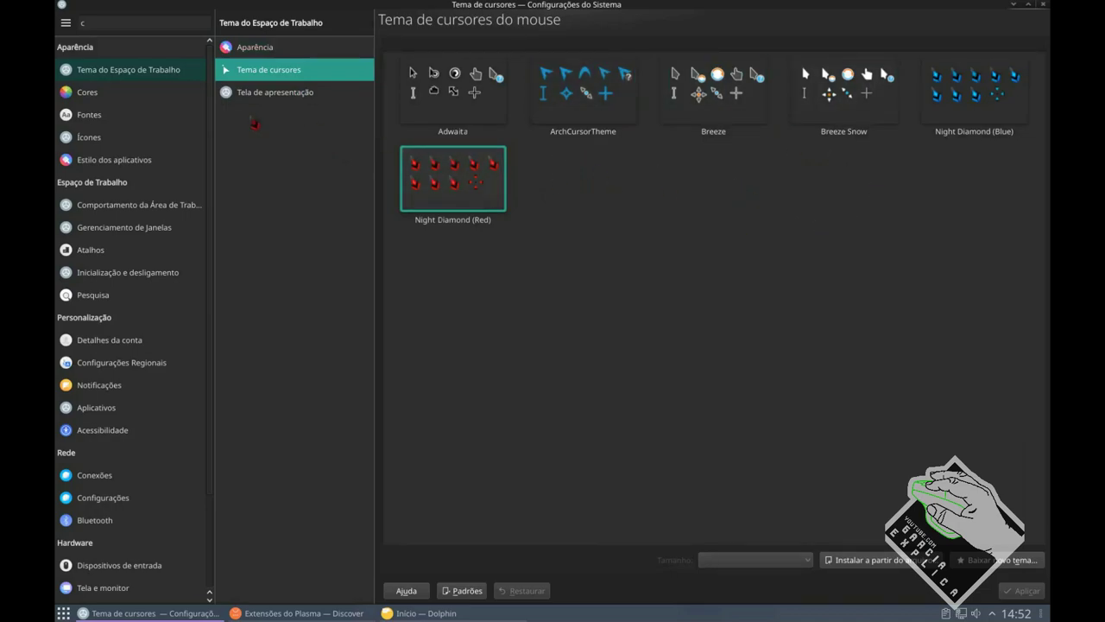
pyautogui.click(268, 92)
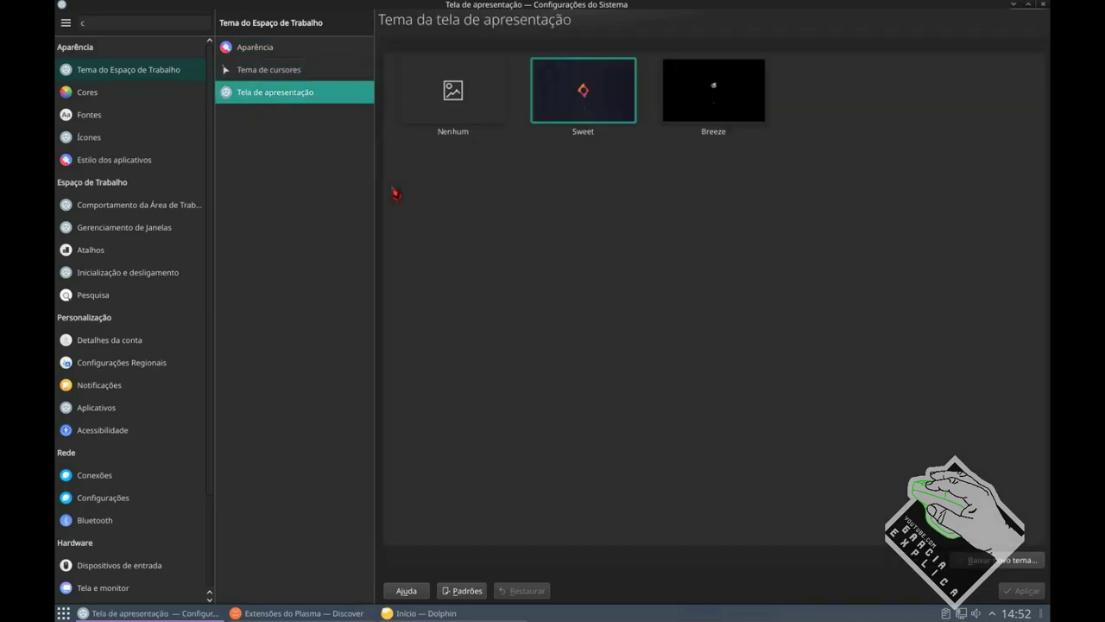
pyautogui.click(576, 149)
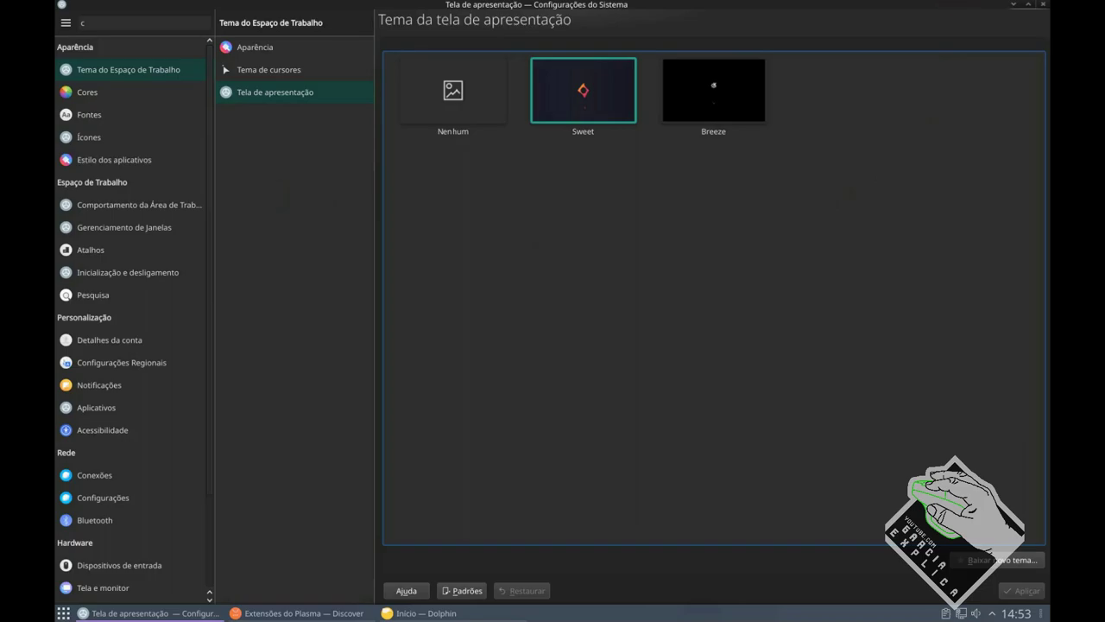
# Take the Debian virtual machine out of full-screen mode and restart the guest system.
pyautogui.hotkey('ctrl', 'f')
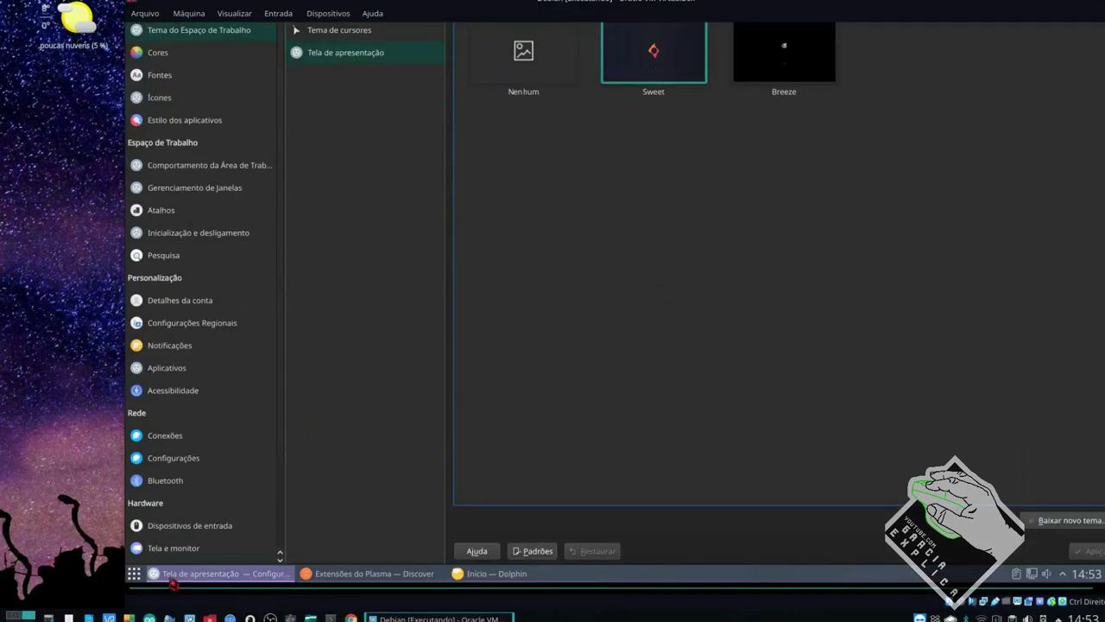
pyautogui.click(134, 573)
pyautogui.click(377, 528)
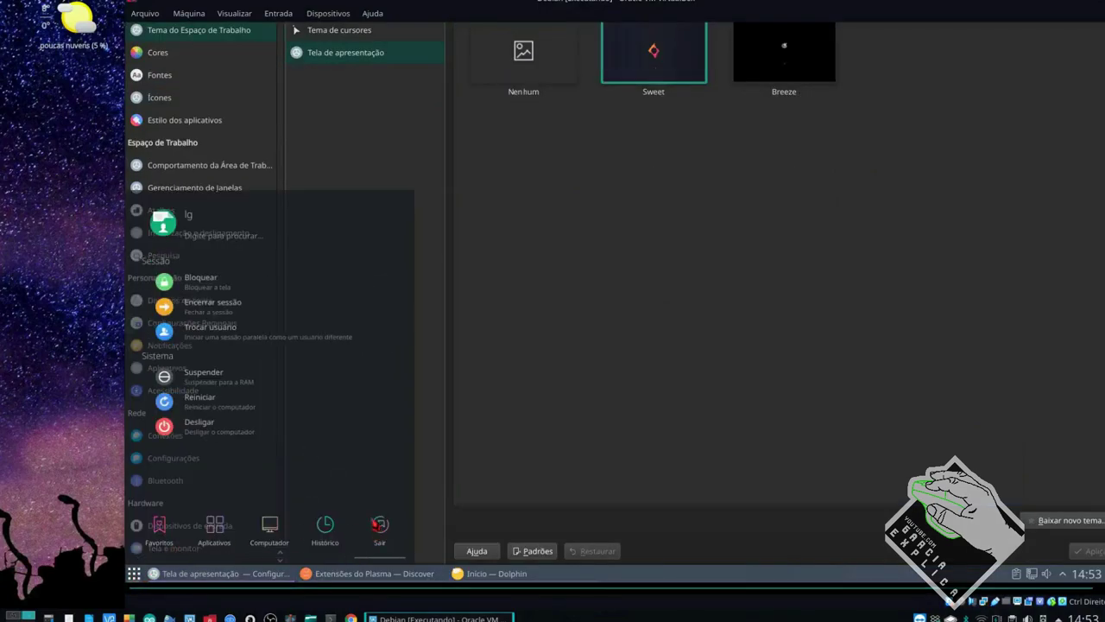
pyautogui.click(275, 409)
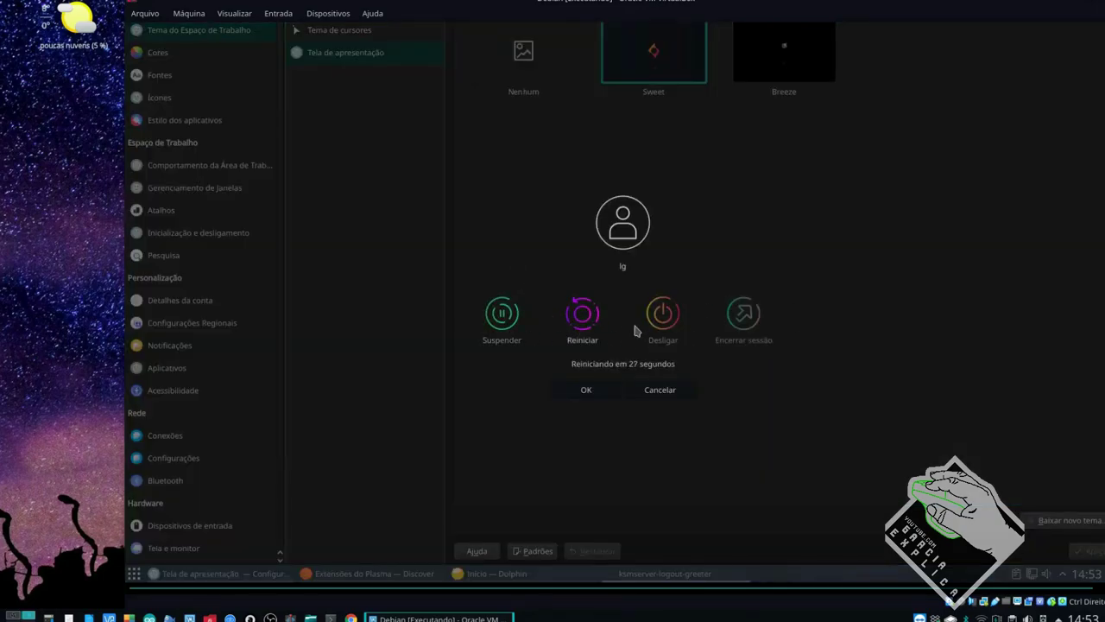
pyautogui.click(583, 314)
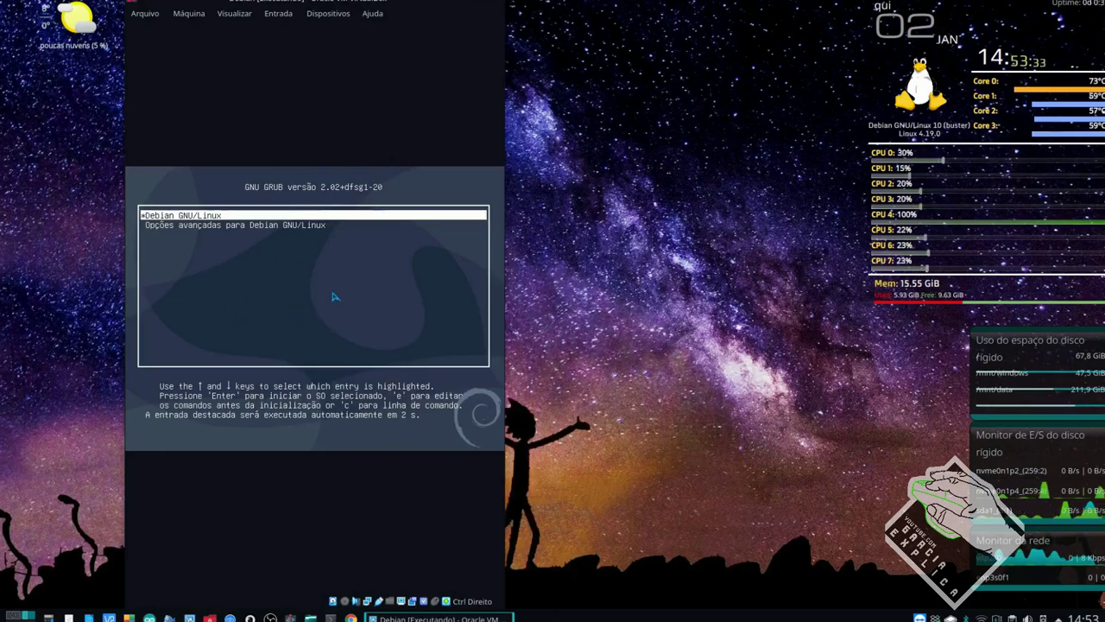
# Return the virtual machine to full-screen mode, boot Debian GNU/Linux, and log in to the Plasma session with the account password.
pyautogui.hotkey('ctrl', 'f')
pyautogui.press('Return')
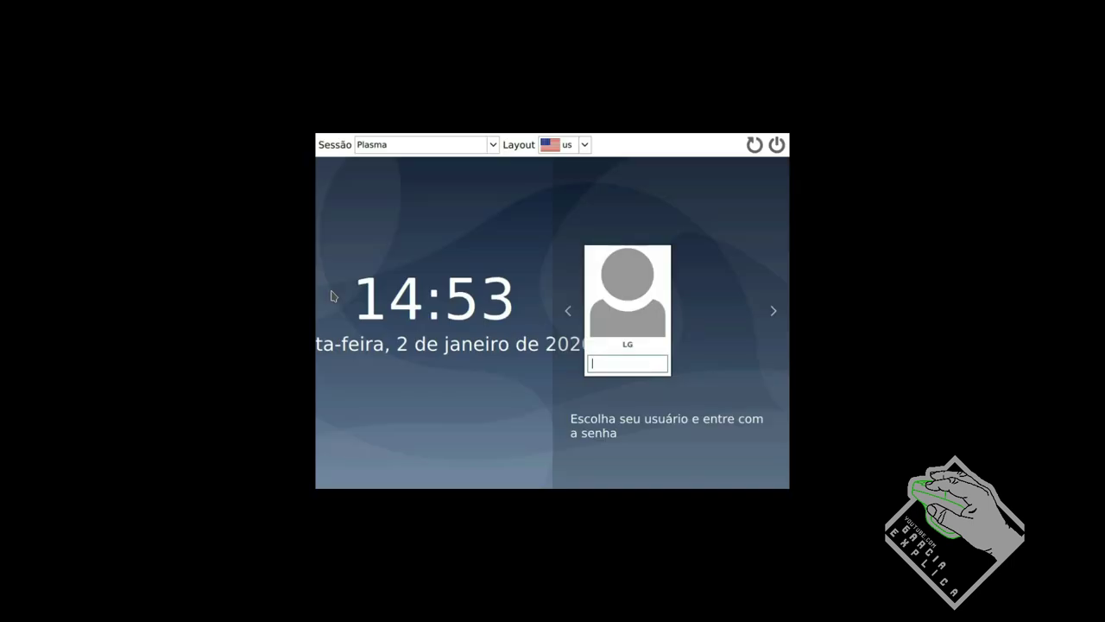
pyautogui.write('•••••••')
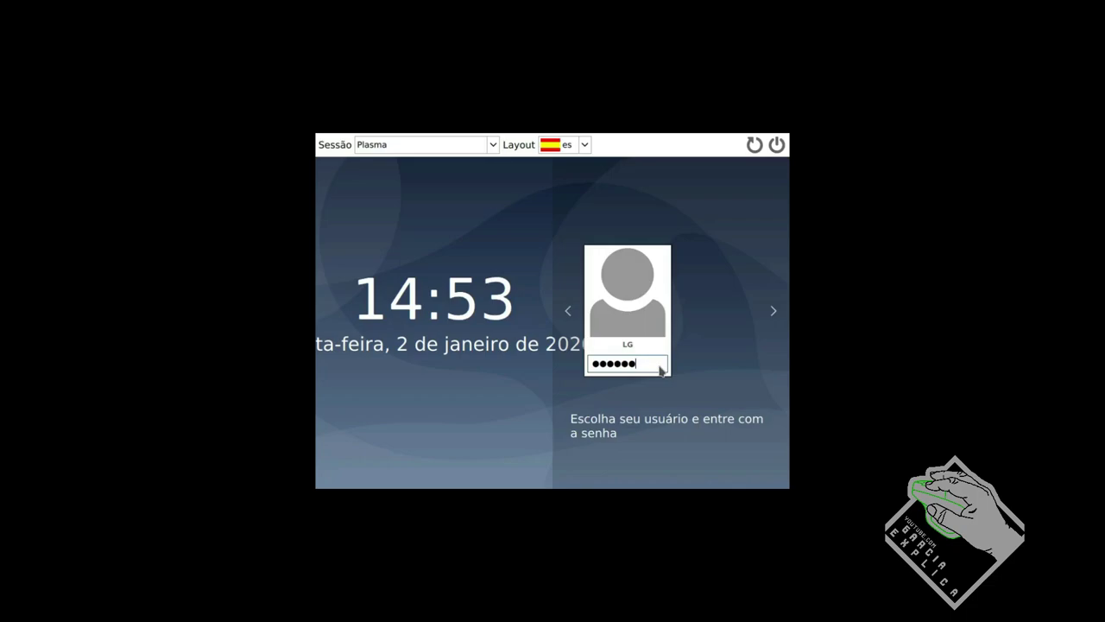
pyautogui.press('Return')
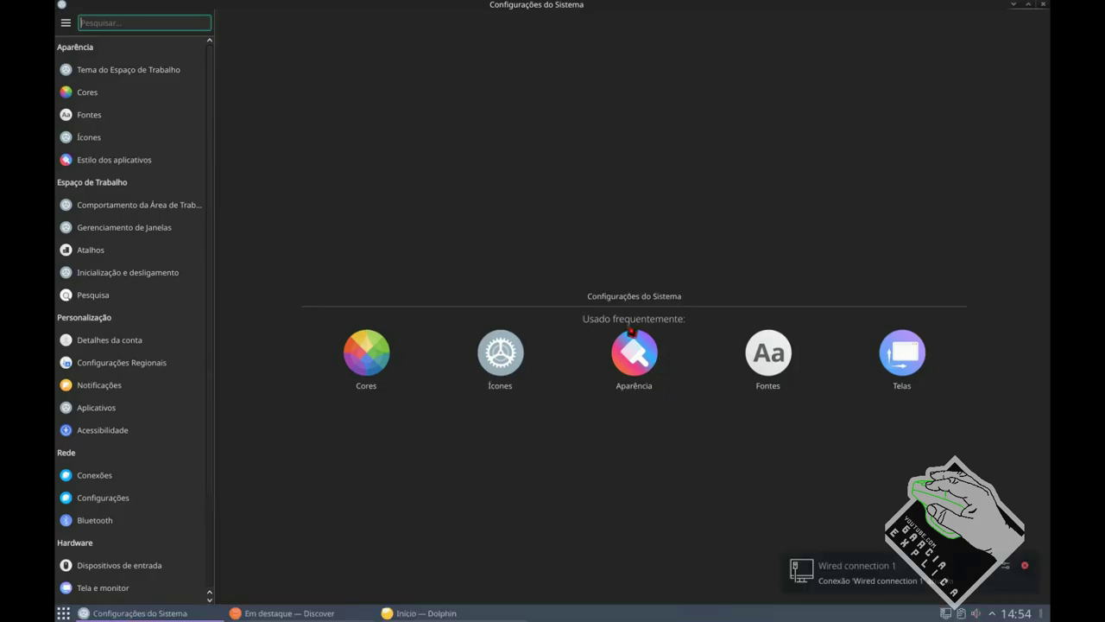
# Review the Cores, Fontes and Aparência settings, and close Configurações do Sistema to reveal the desktop.
pyautogui.click(143, 79)
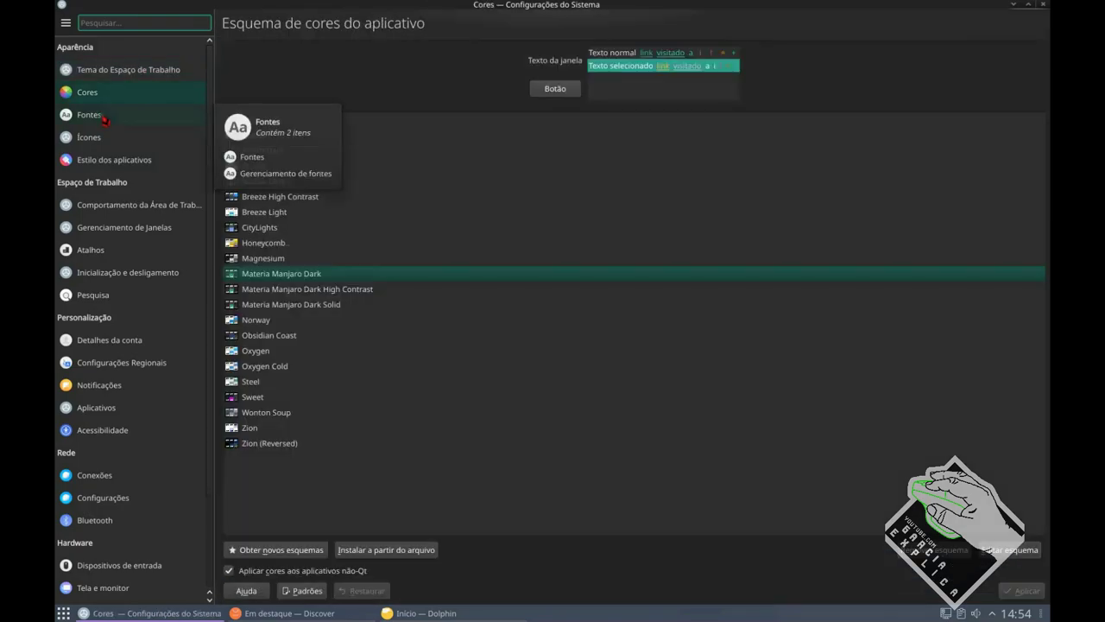
pyautogui.click(104, 118)
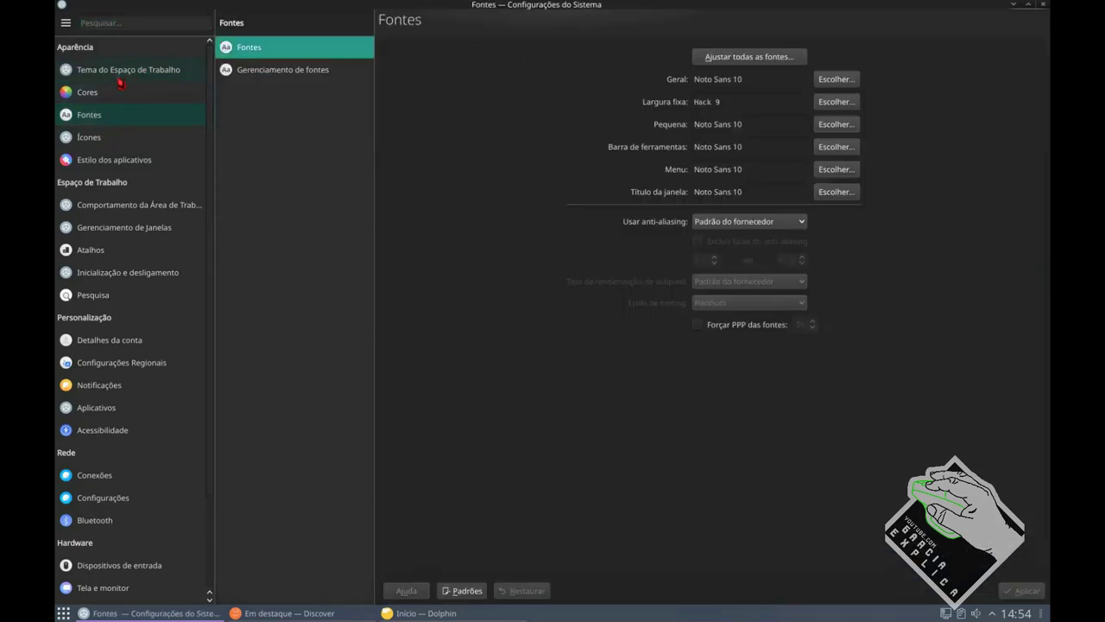
pyautogui.click(243, 71)
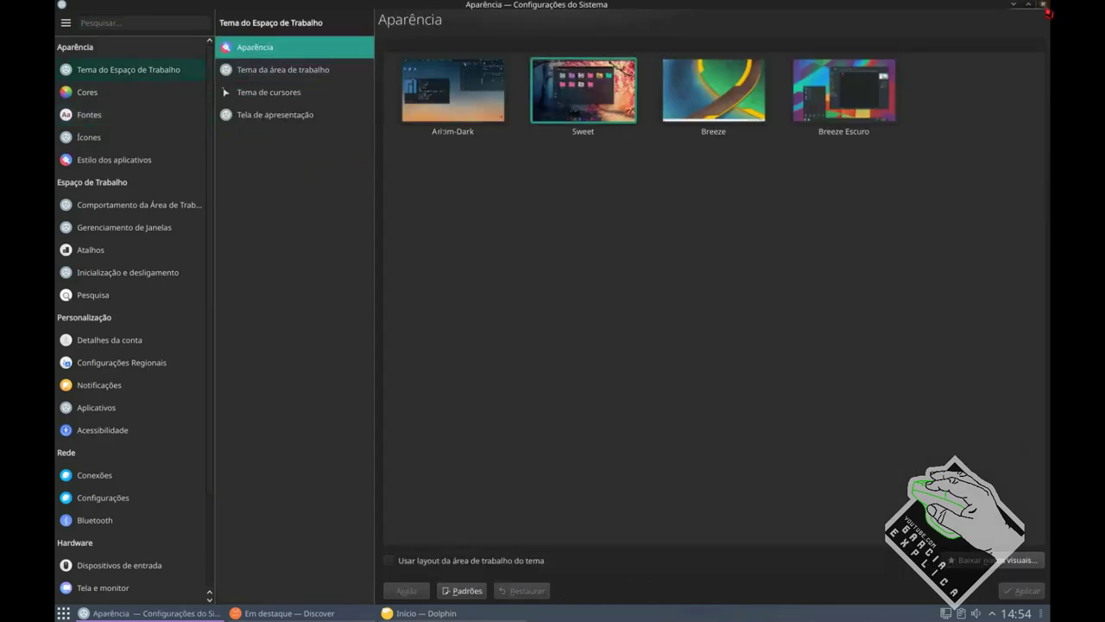
pyautogui.click(1043, 4)
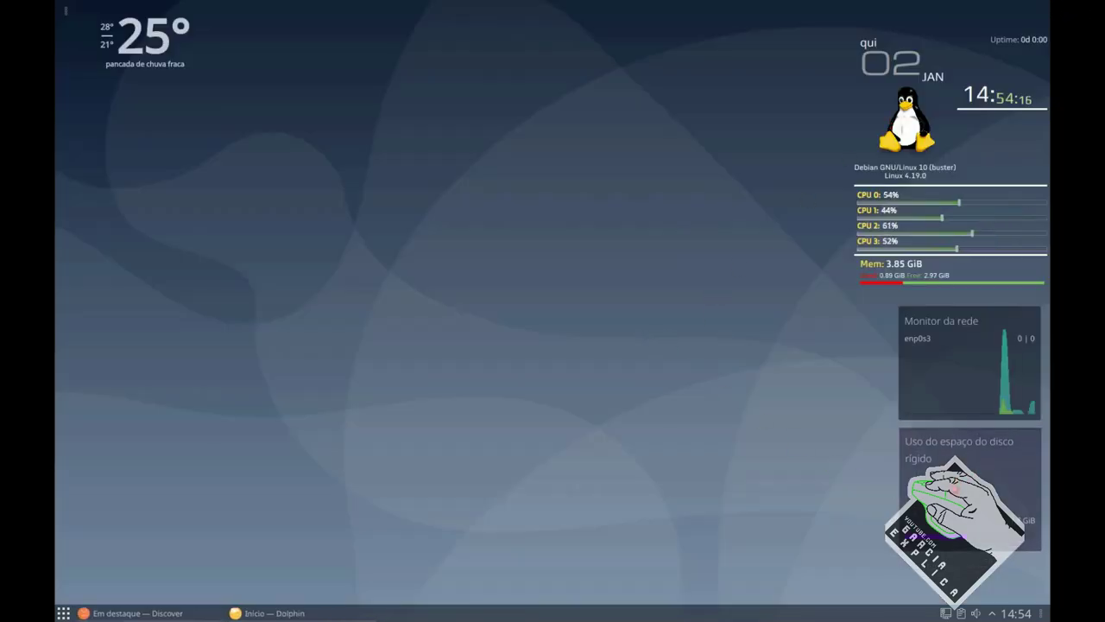